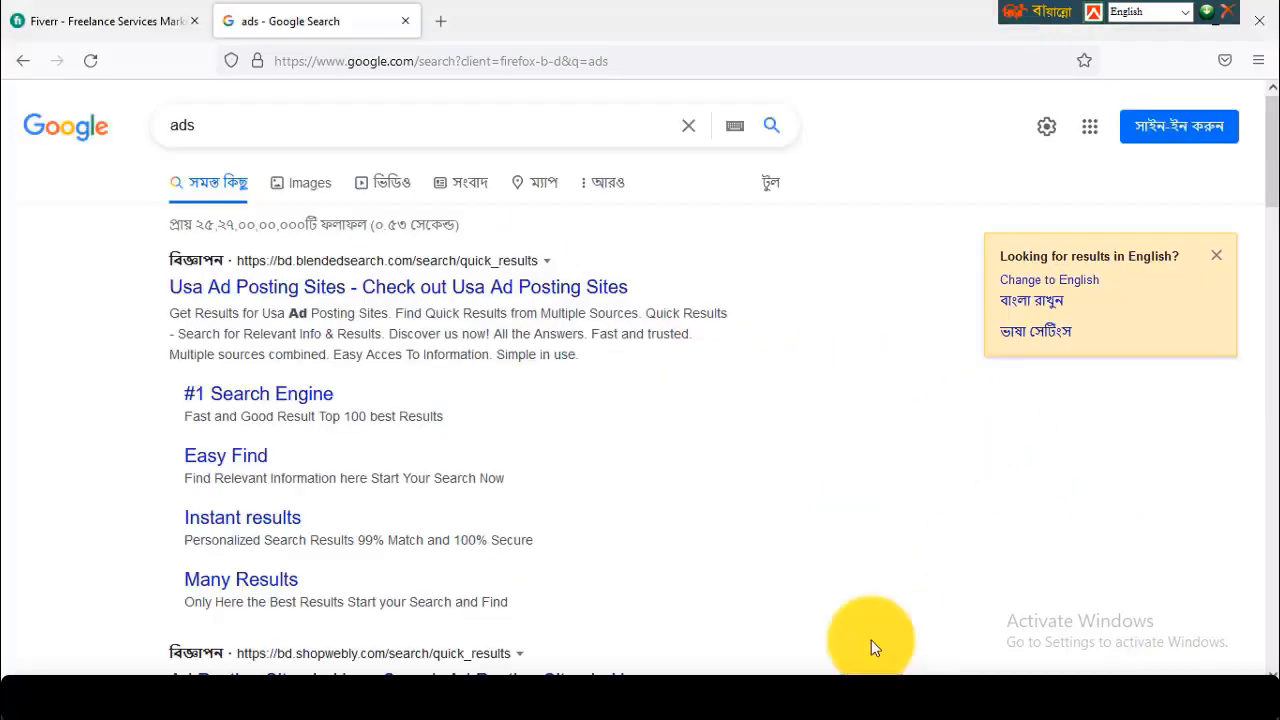
- Switch to Fiverr, dismiss the join prompt and search the marketplace for "google ads" services
left_click(141, 18)
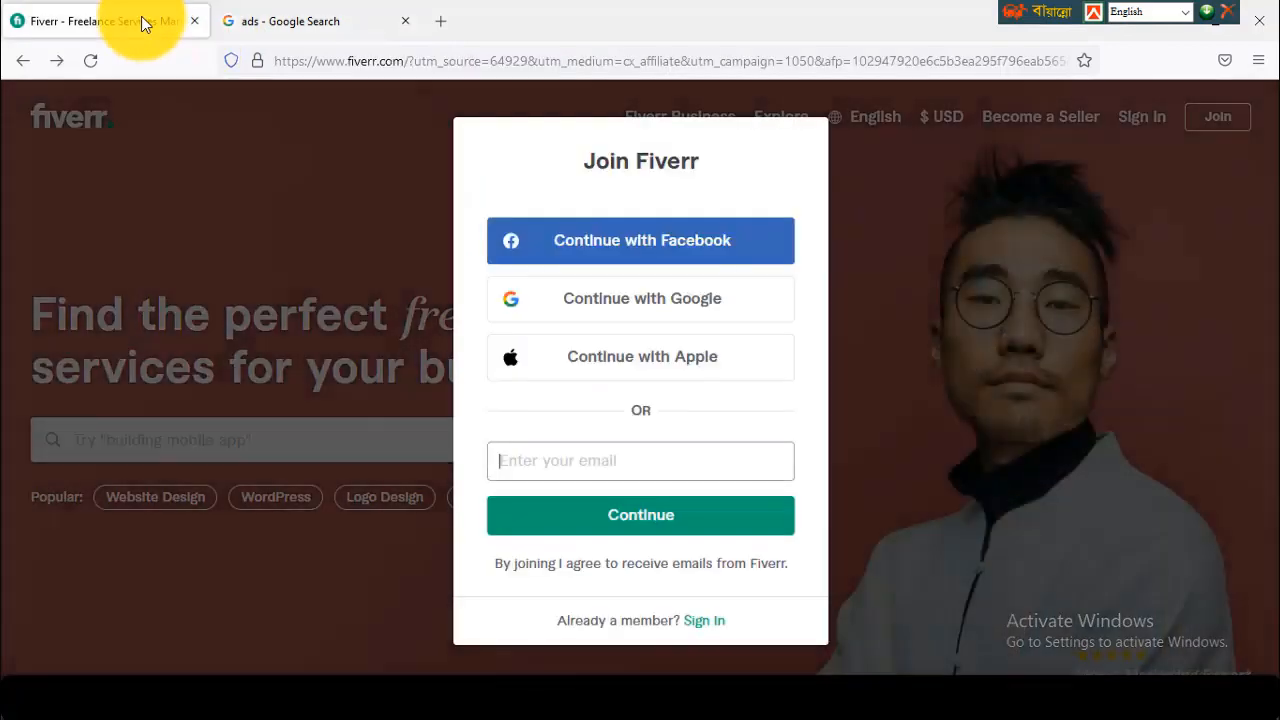
left_click(213, 439)
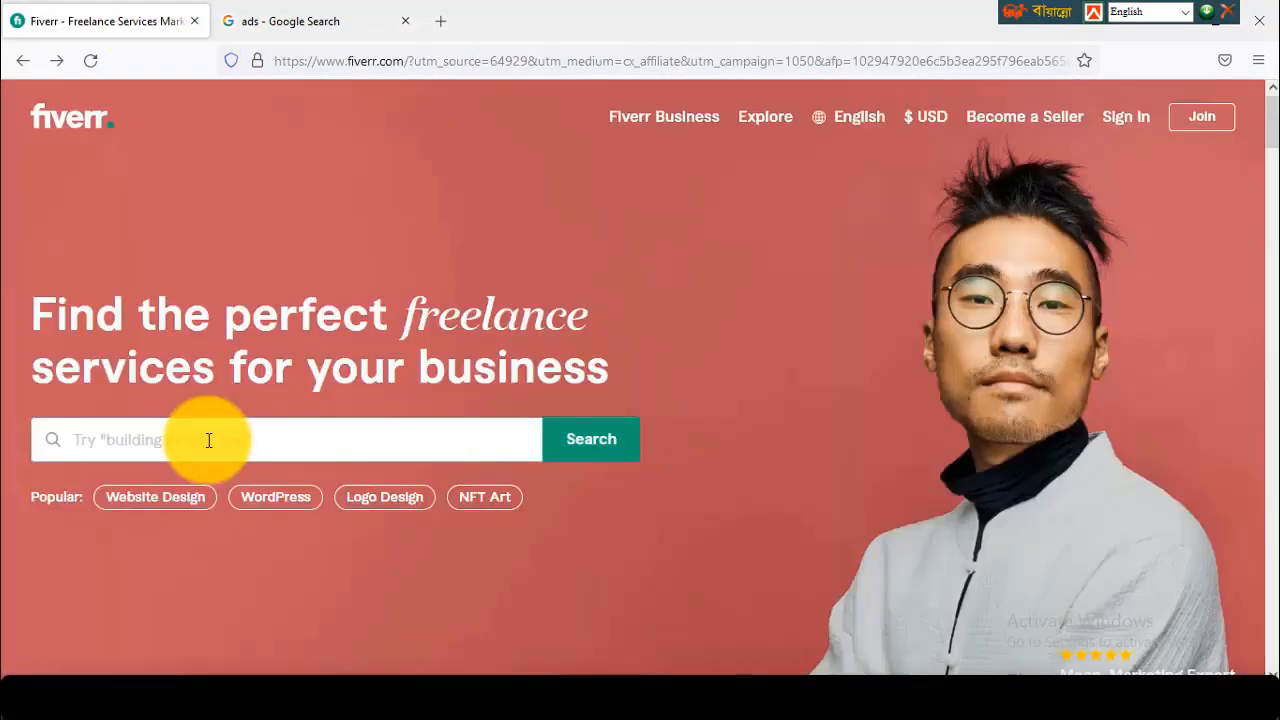
left_click(209, 440)
type("google")
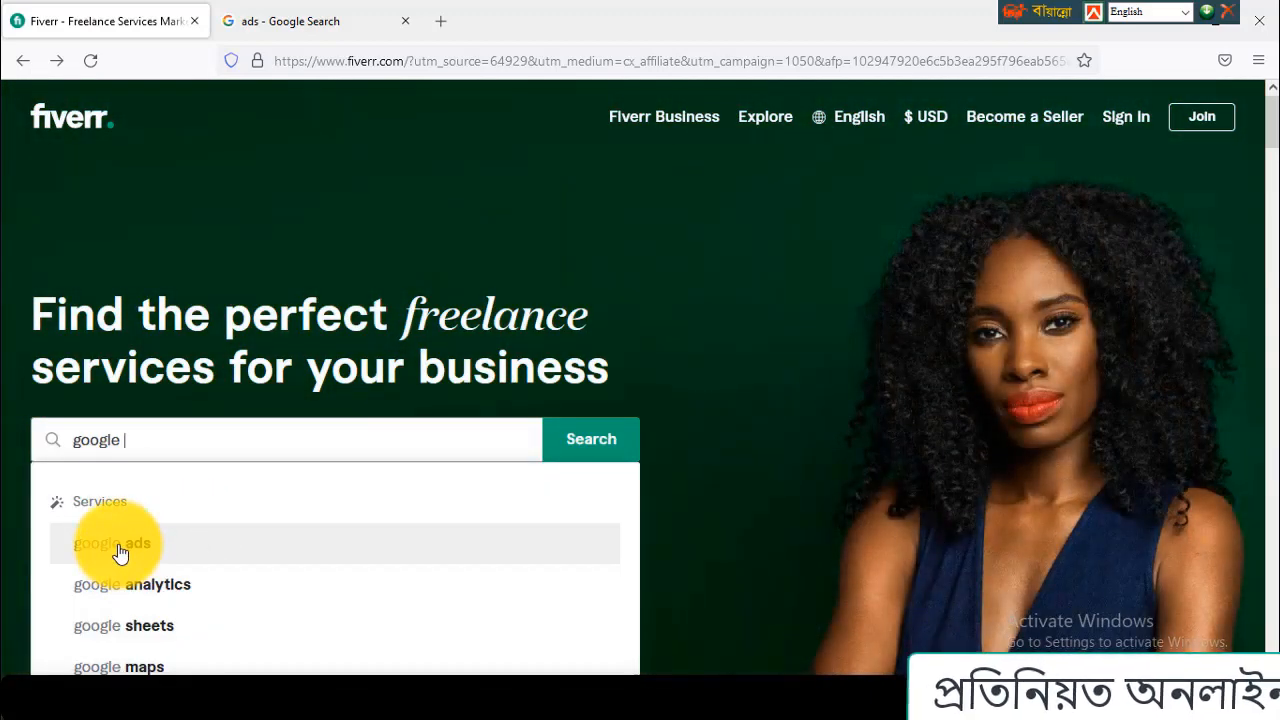
left_click(117, 550)
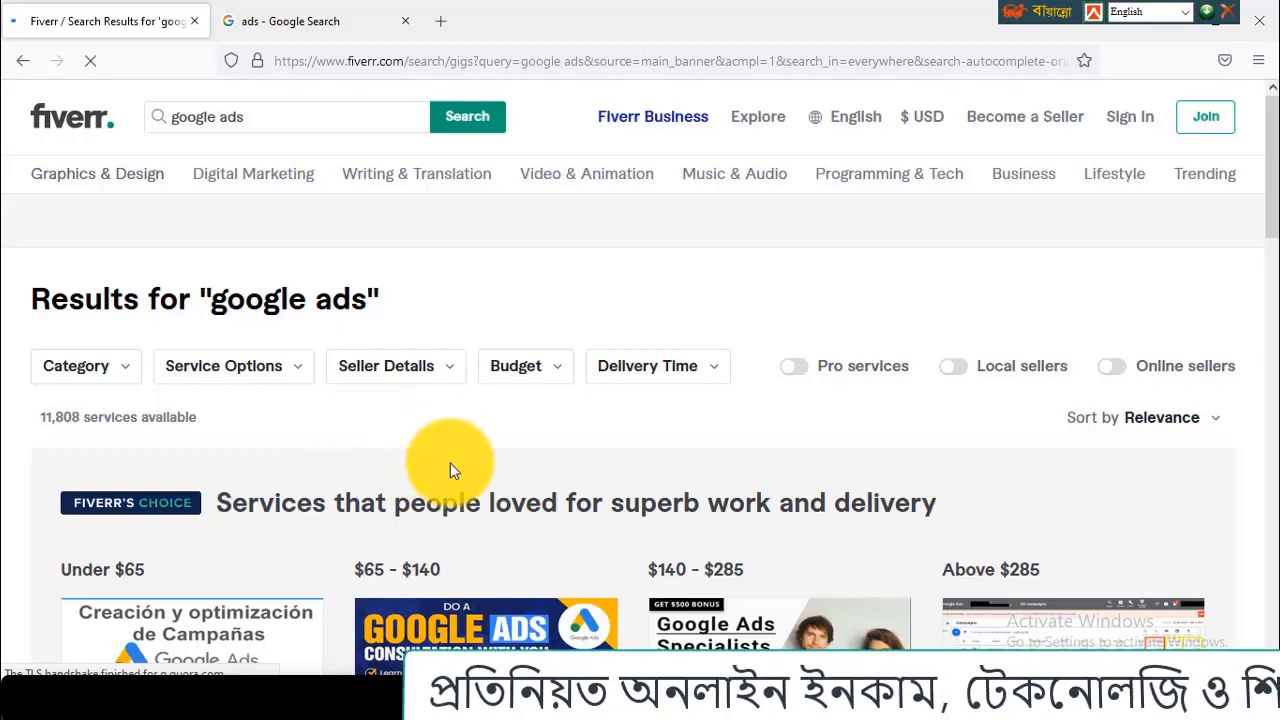
- Examine the Google Ads gigs in the Fiverr results, including their sellers, ratings and starting prices
scroll(450, 465, "down", 4)
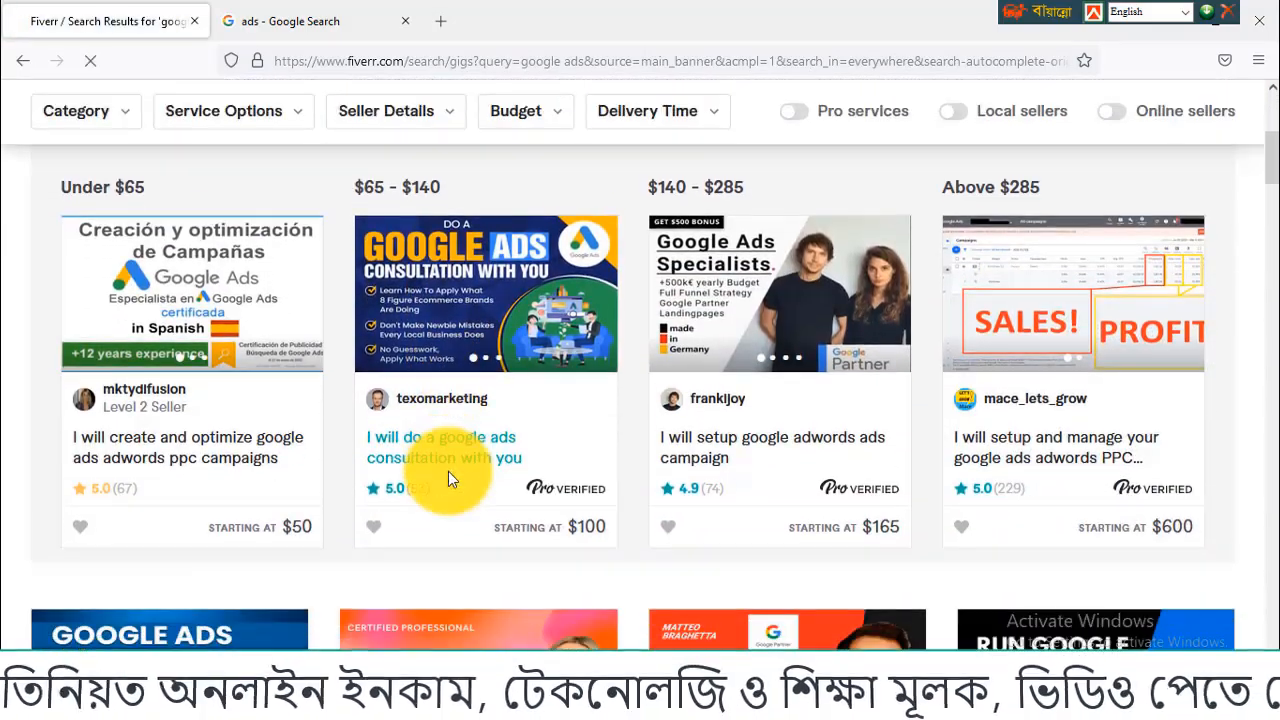
scroll(448, 471, "down", 9)
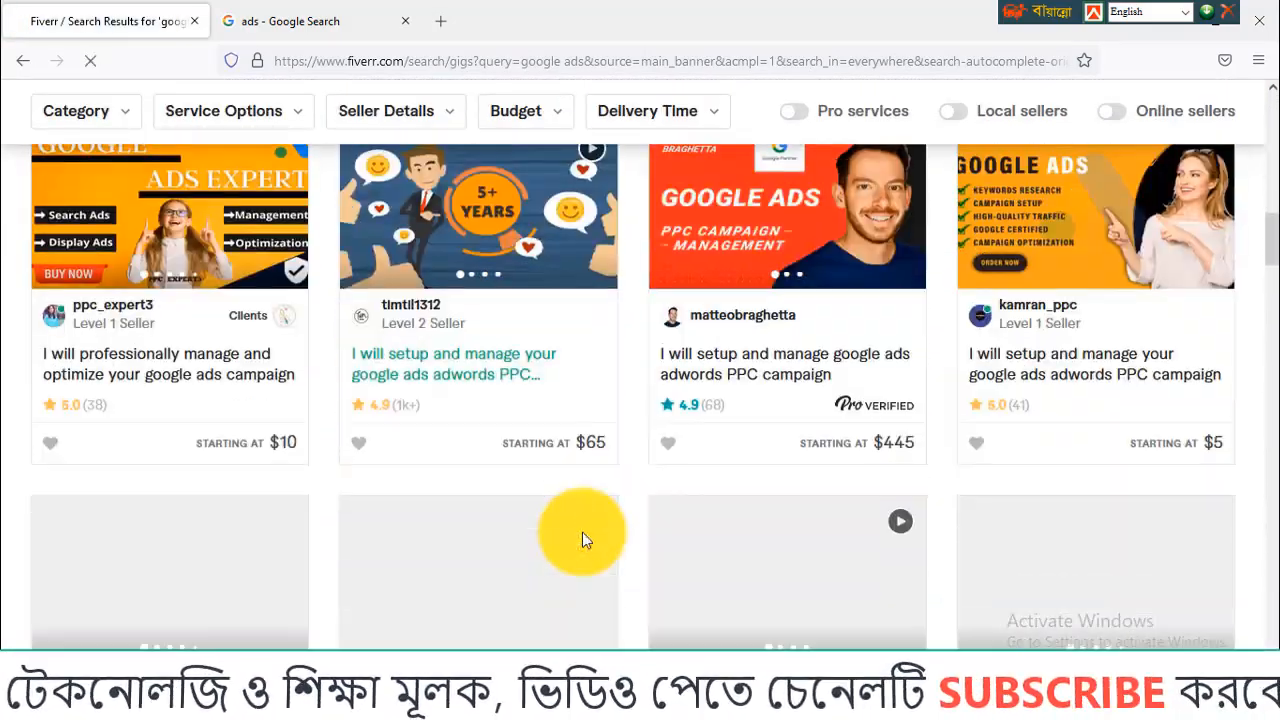
scroll(583, 535, "down", 2)
scroll(583, 535, "down", 2)
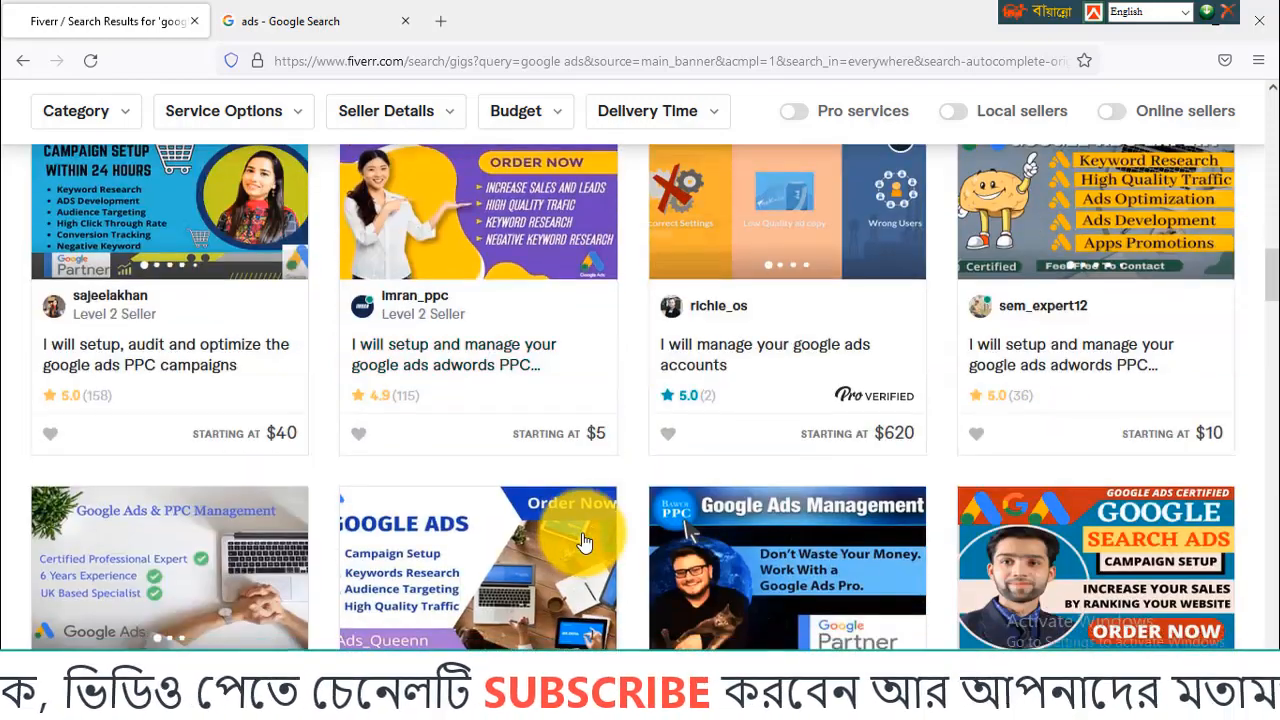
scroll(585, 541, "down", 10)
scroll(585, 541, "up", 4)
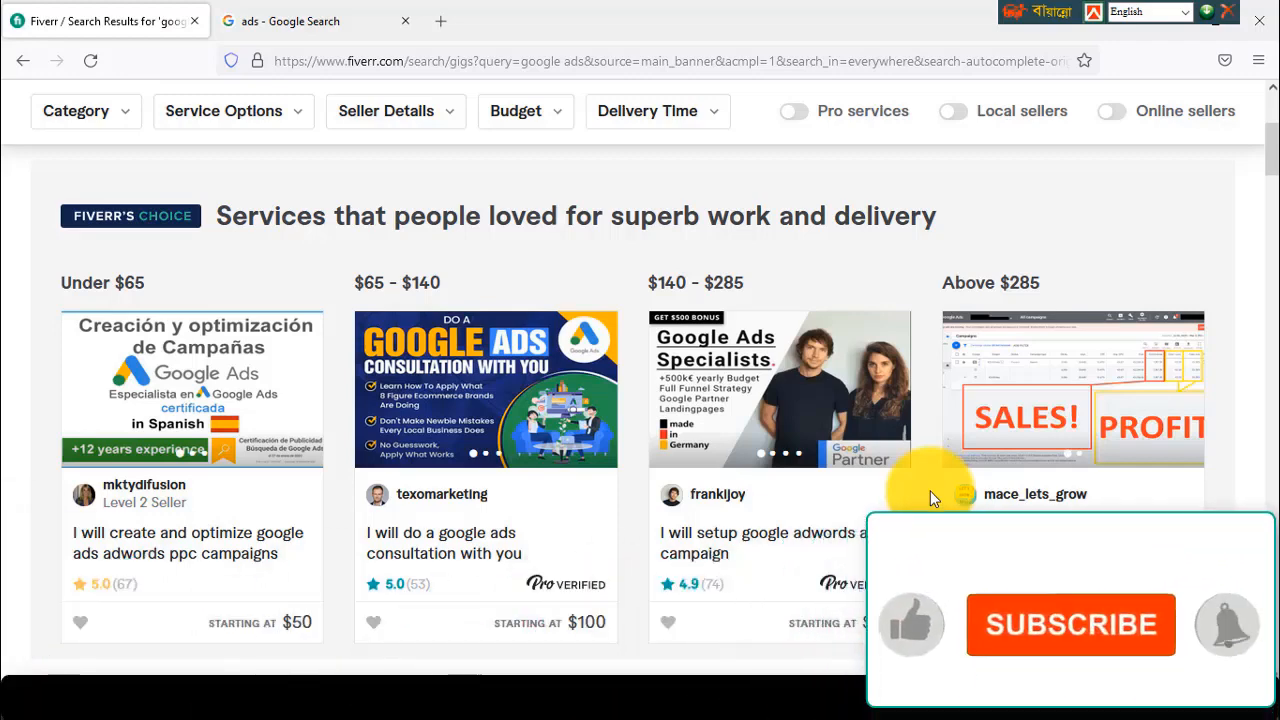
scroll(796, 428, "up", 3)
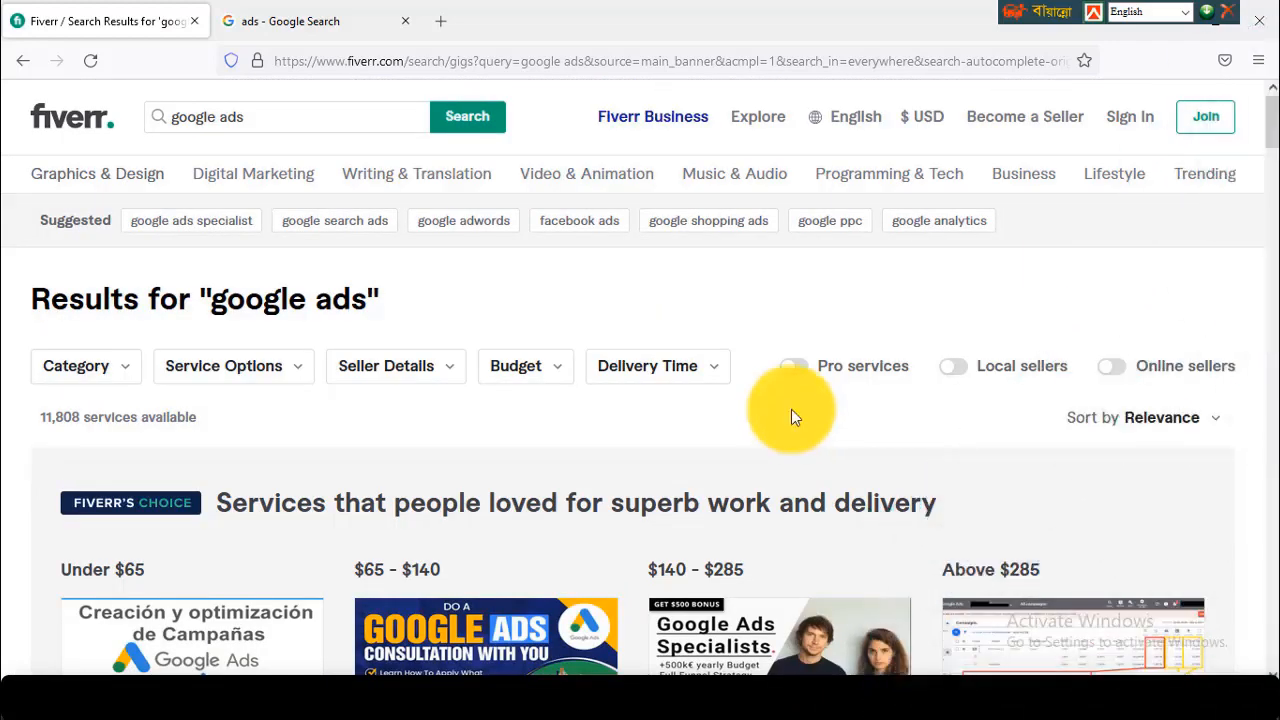
- Switch to the Google results for "ads" and examine how the sponsored entries and the Google Ads result are presented
left_click(300, 21)
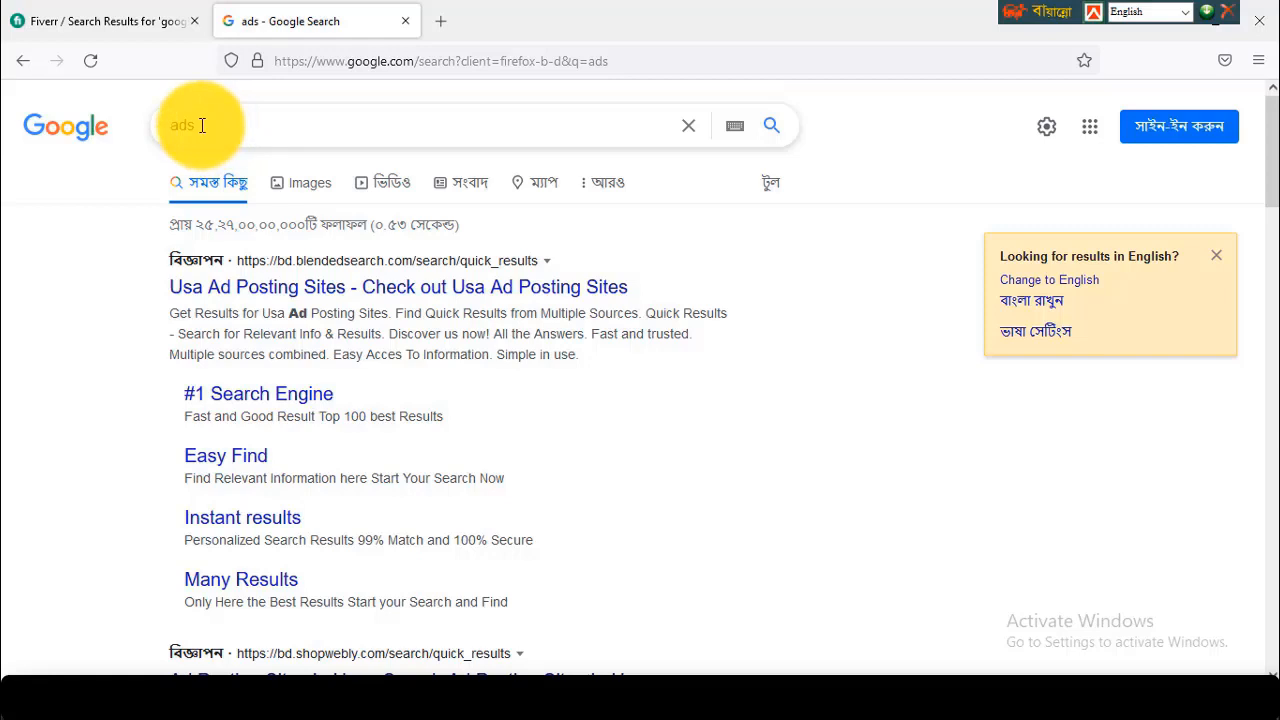
left_click_drag(197, 126, 168, 128)
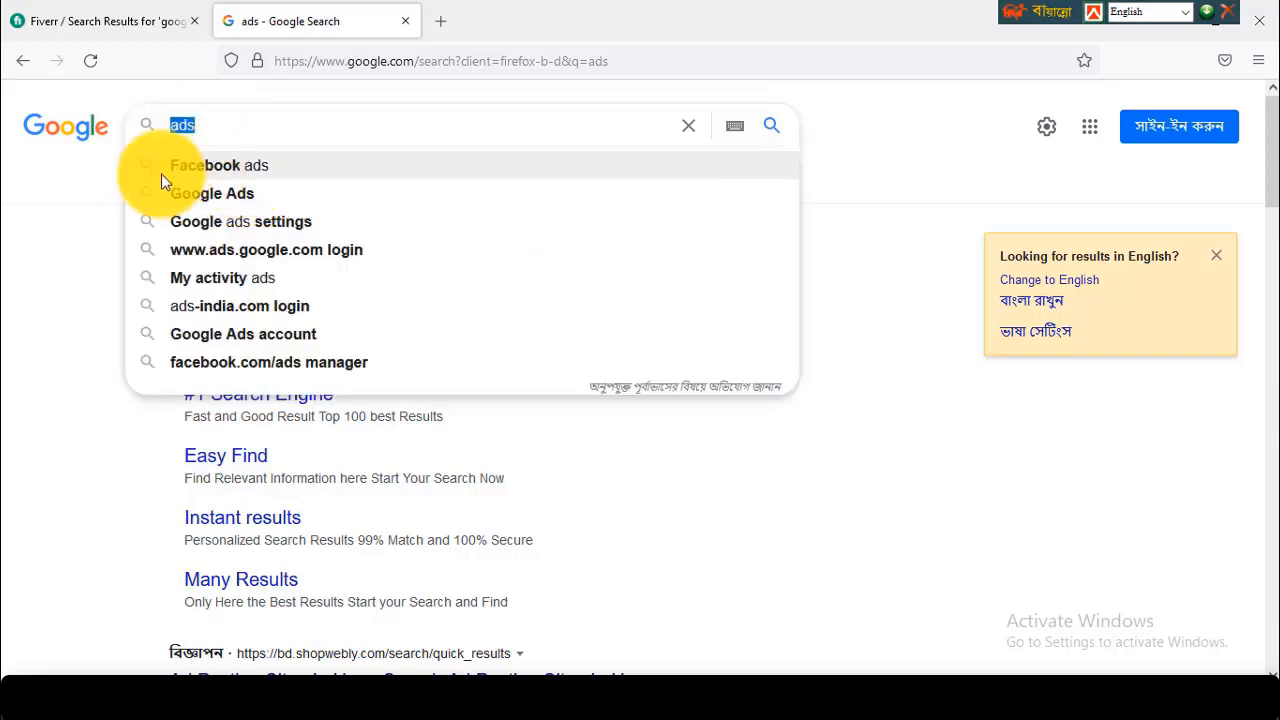
left_click(218, 131)
left_click(39, 201)
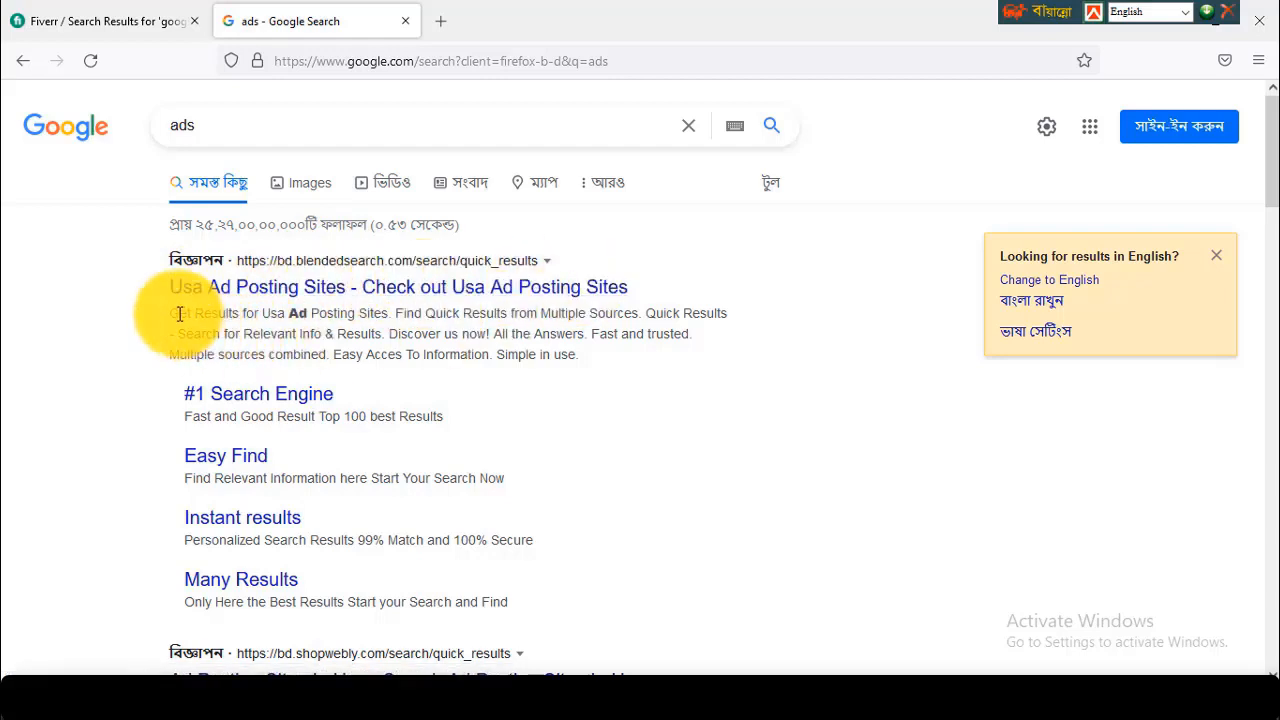
left_click_drag(179, 314, 614, 380)
left_click(614, 380)
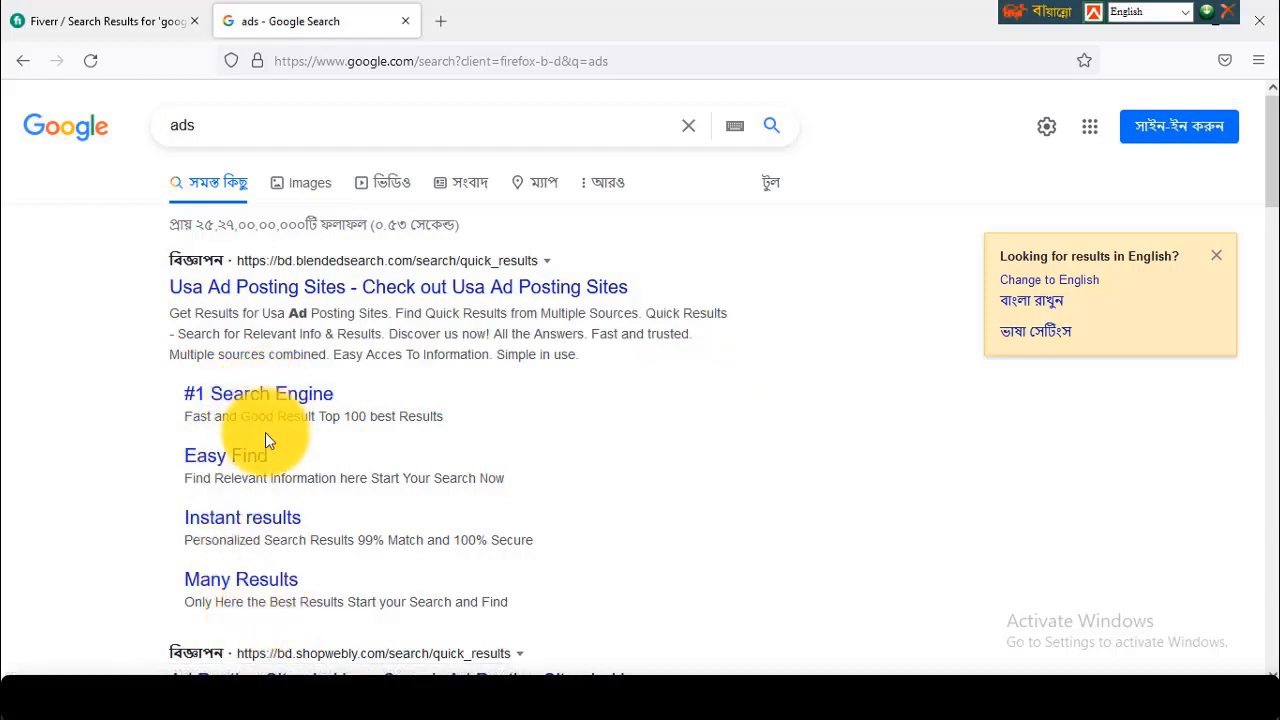
scroll(266, 437, "down", 3)
scroll(266, 437, "down", 3)
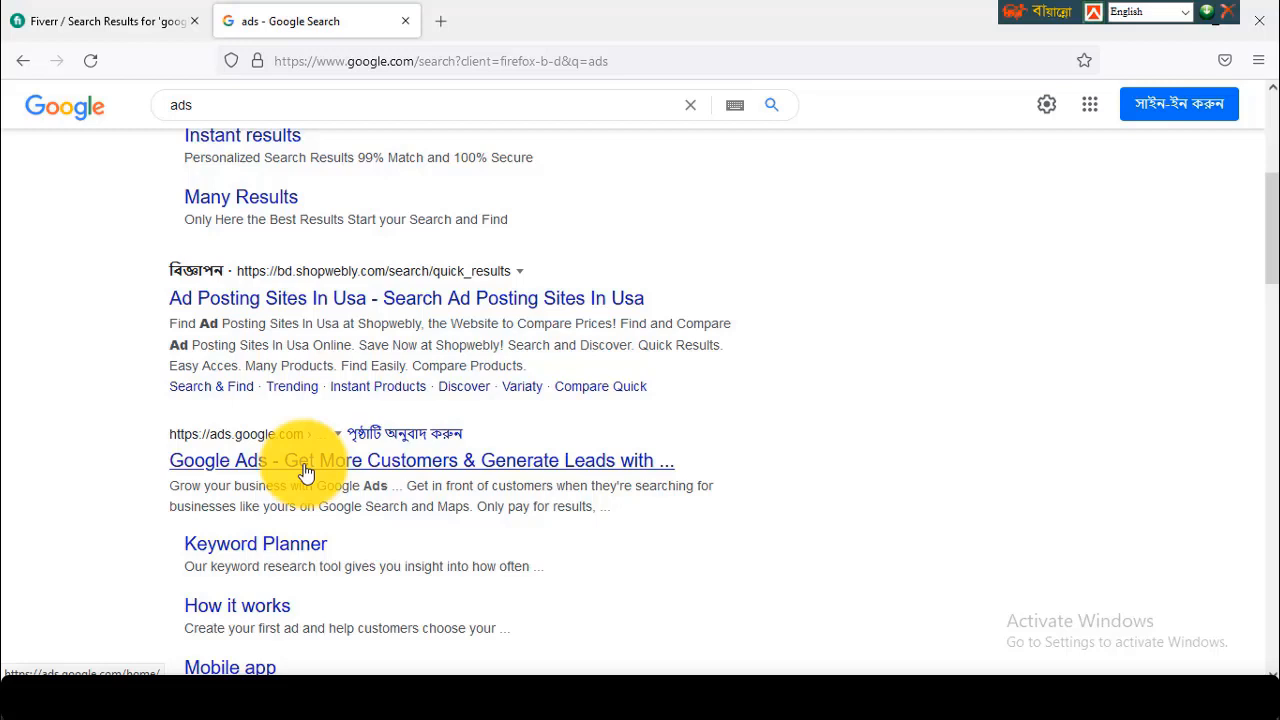
scroll(943, 500, "up", 5)
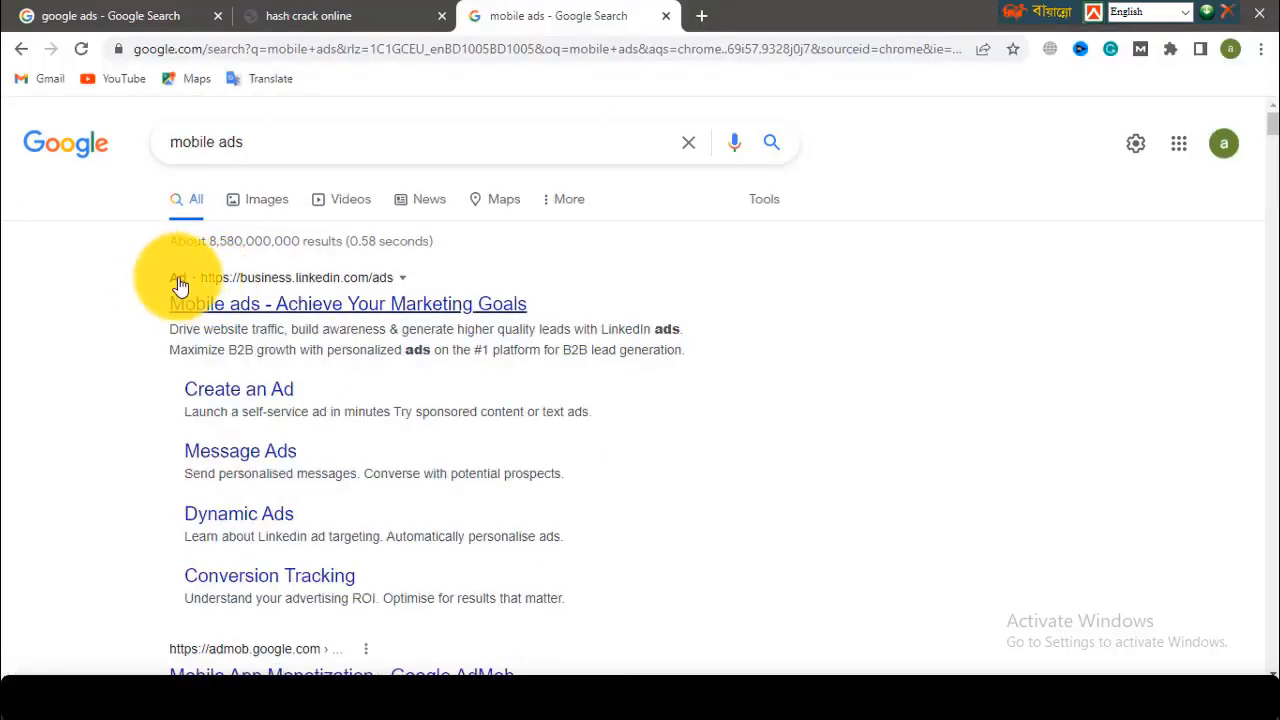
- Examine the description and the Create an Ad sitelink of the LinkedIn advertisement in the "mobile ads" results
left_click_drag(170, 326, 223, 370)
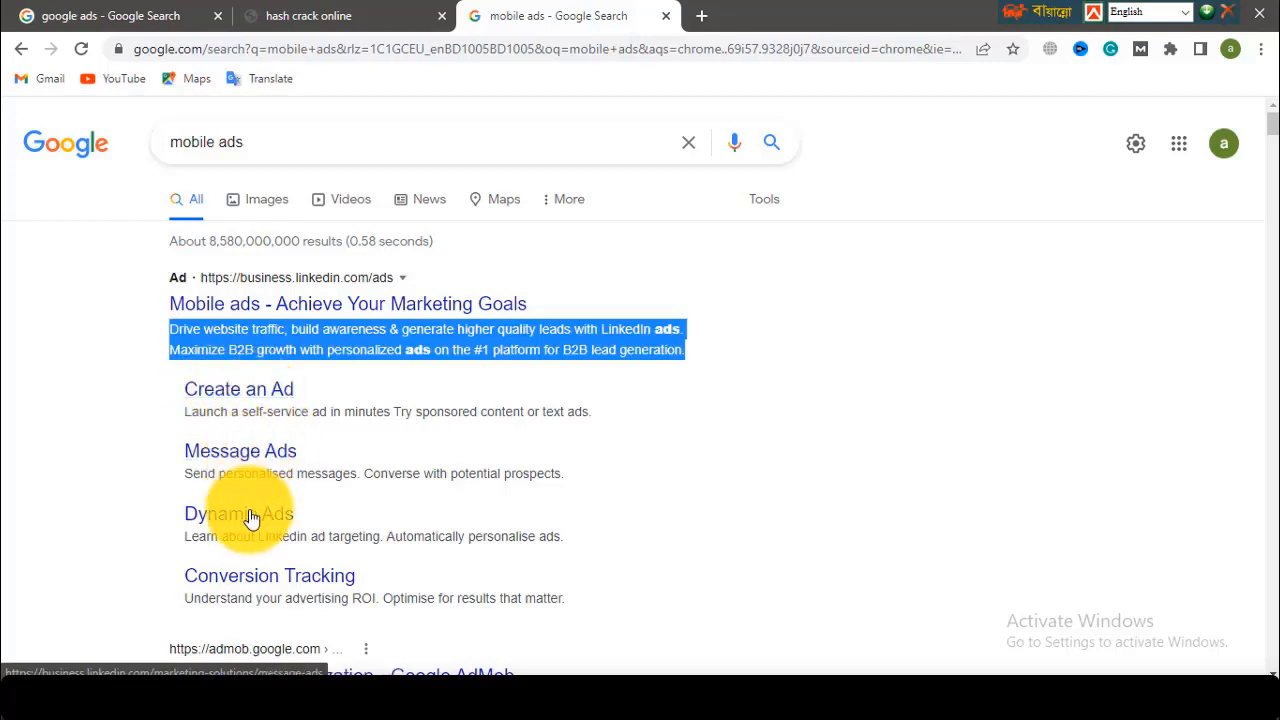
left_click(183, 400)
left_click_drag(173, 384, 303, 410)
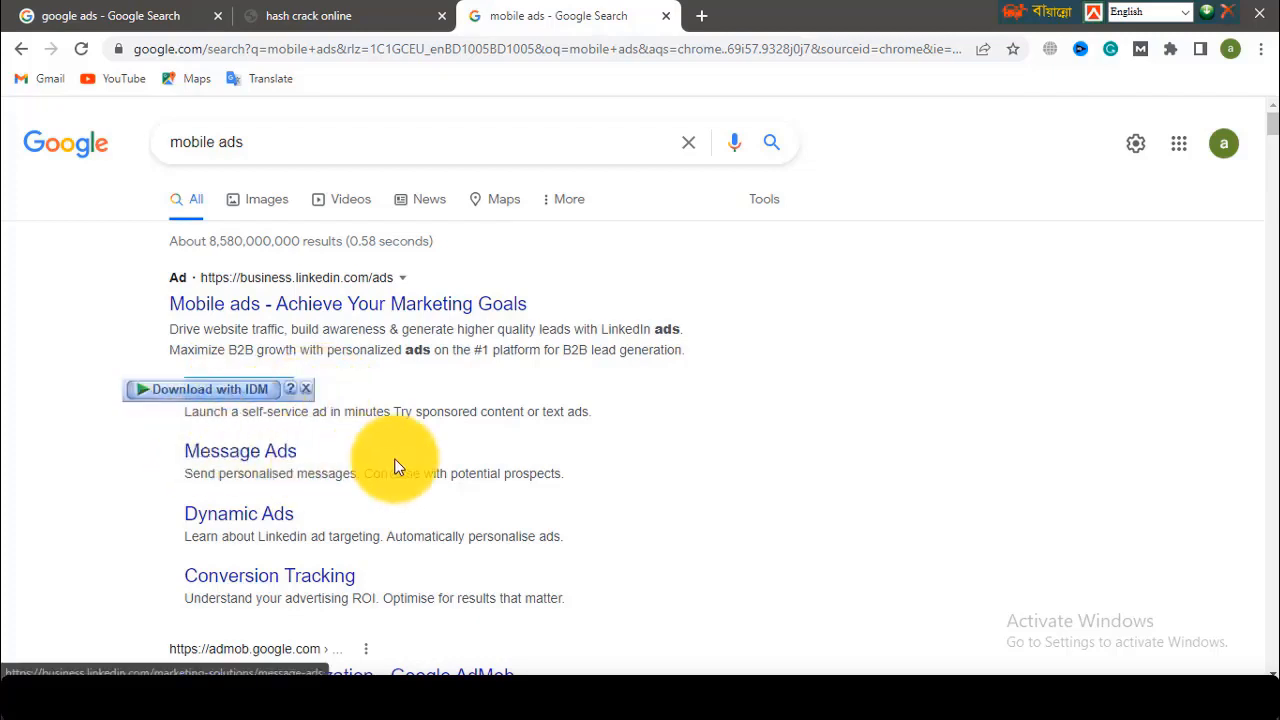
scroll(370, 466, "down", 1)
scroll(369, 462, "up", 1)
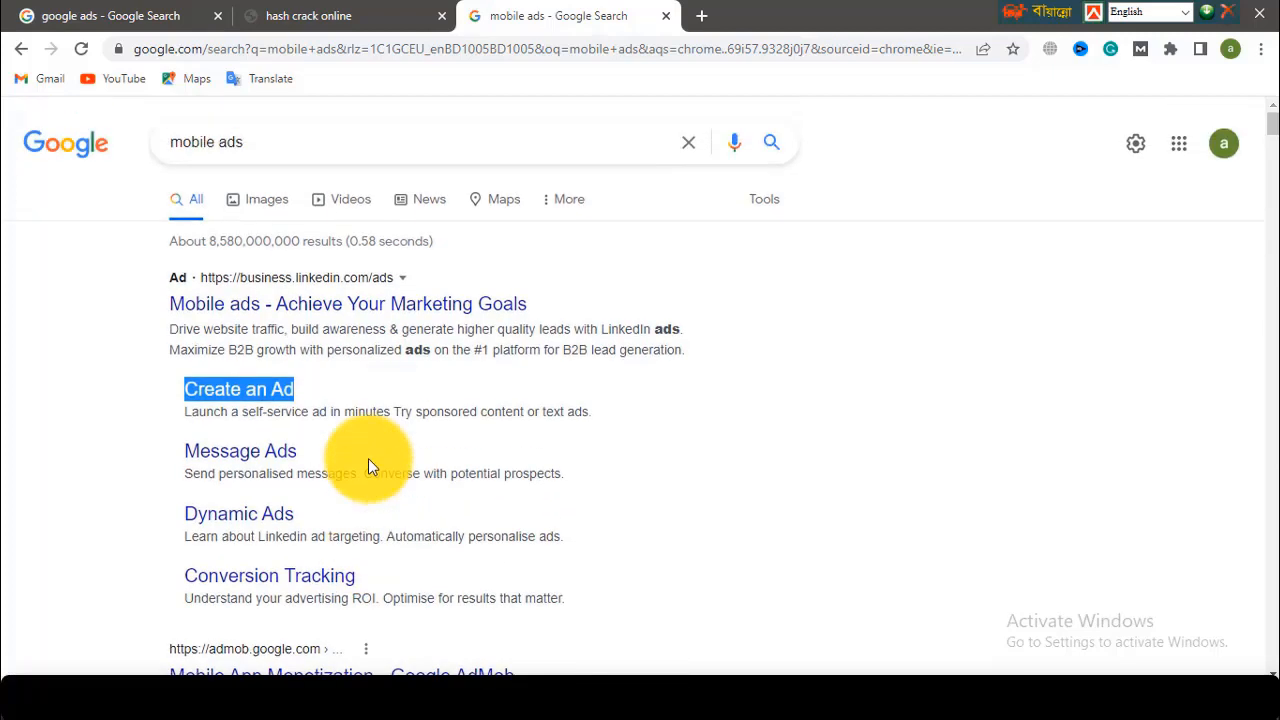
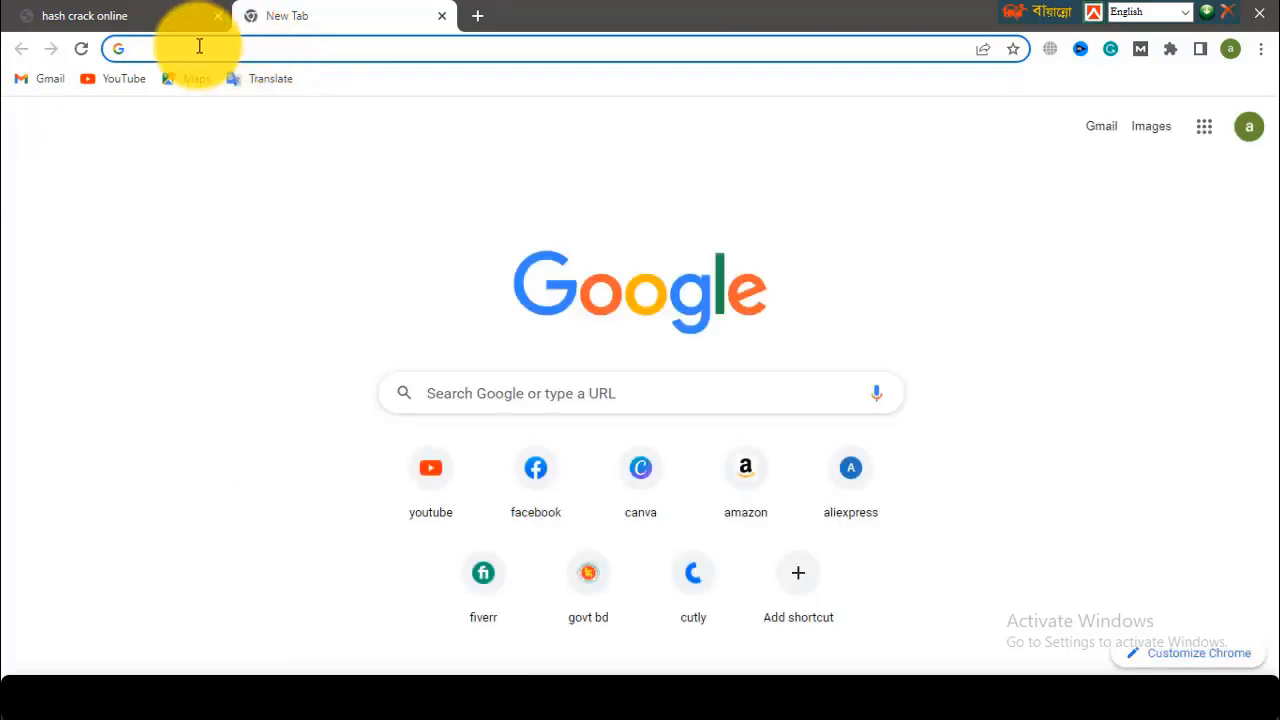
- Search Google for "google ads" and open the Google Ads home page from the results
type("g")
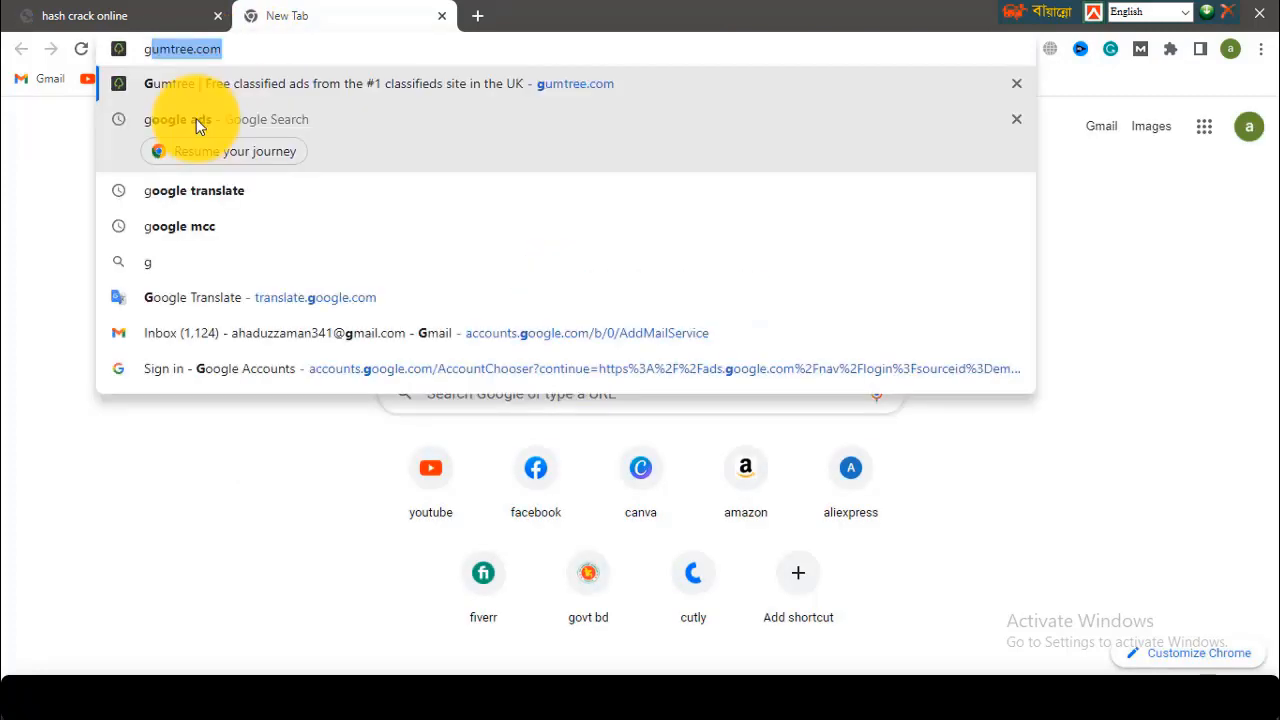
left_click(196, 118)
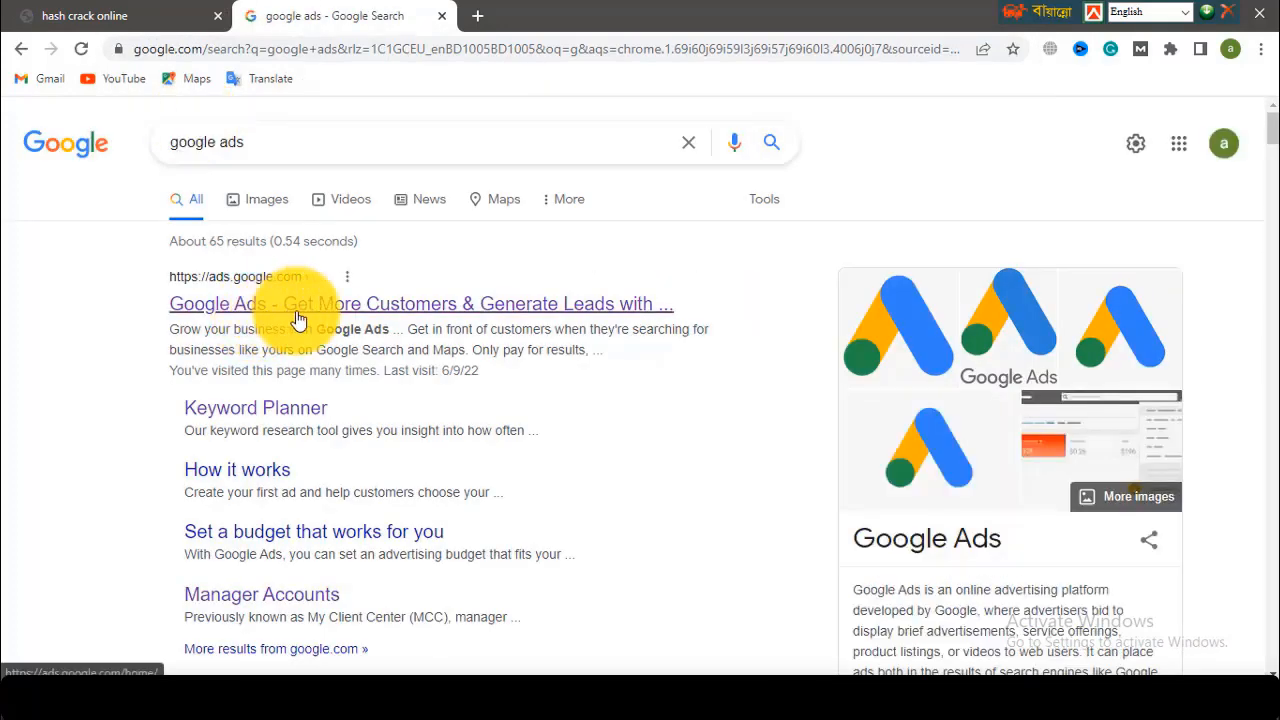
left_click(483, 316)
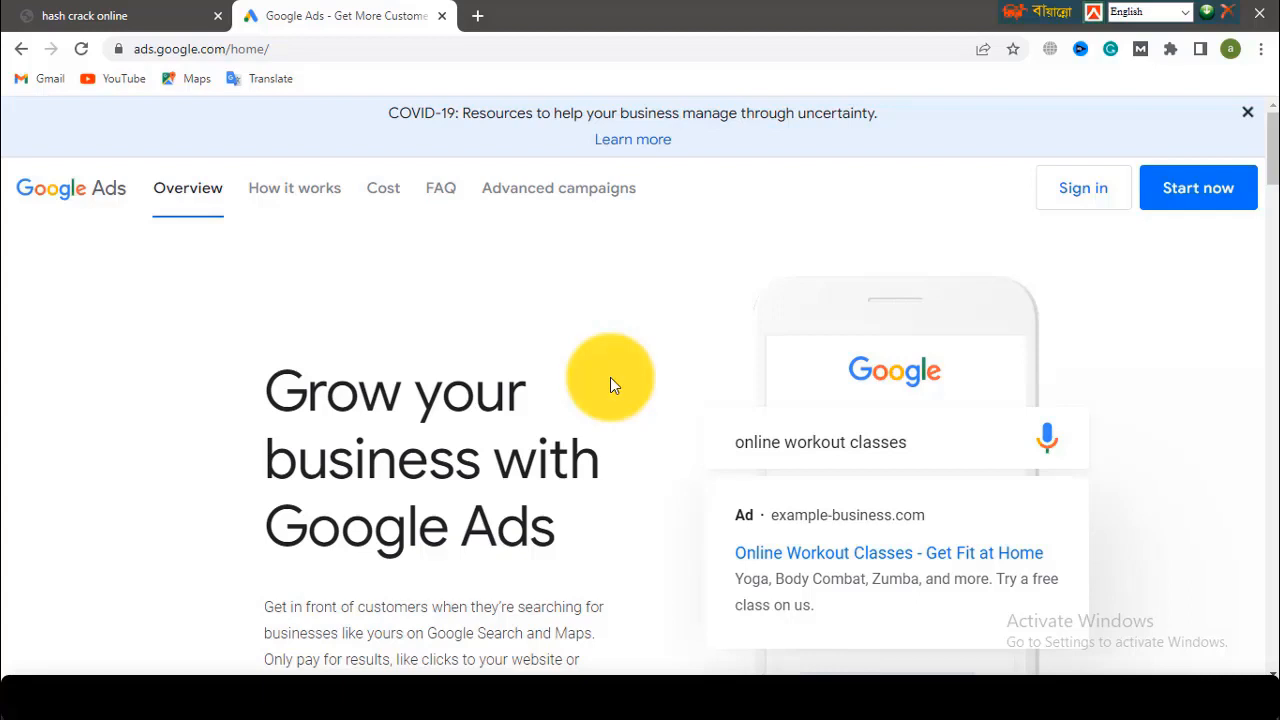
- Search for "google mcc account" in a new tab and open the page on managing multiple Google Ads client accounts
left_click(480, 15)
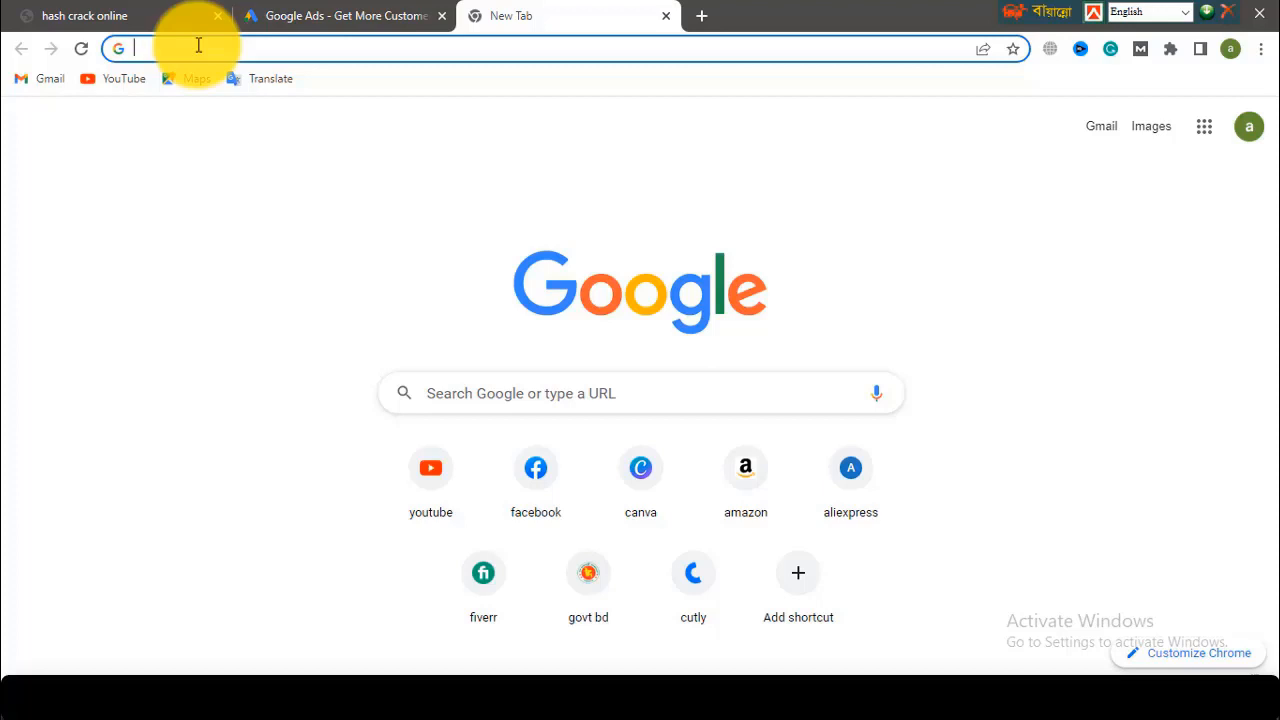
type("google mcc account")
key("Return")
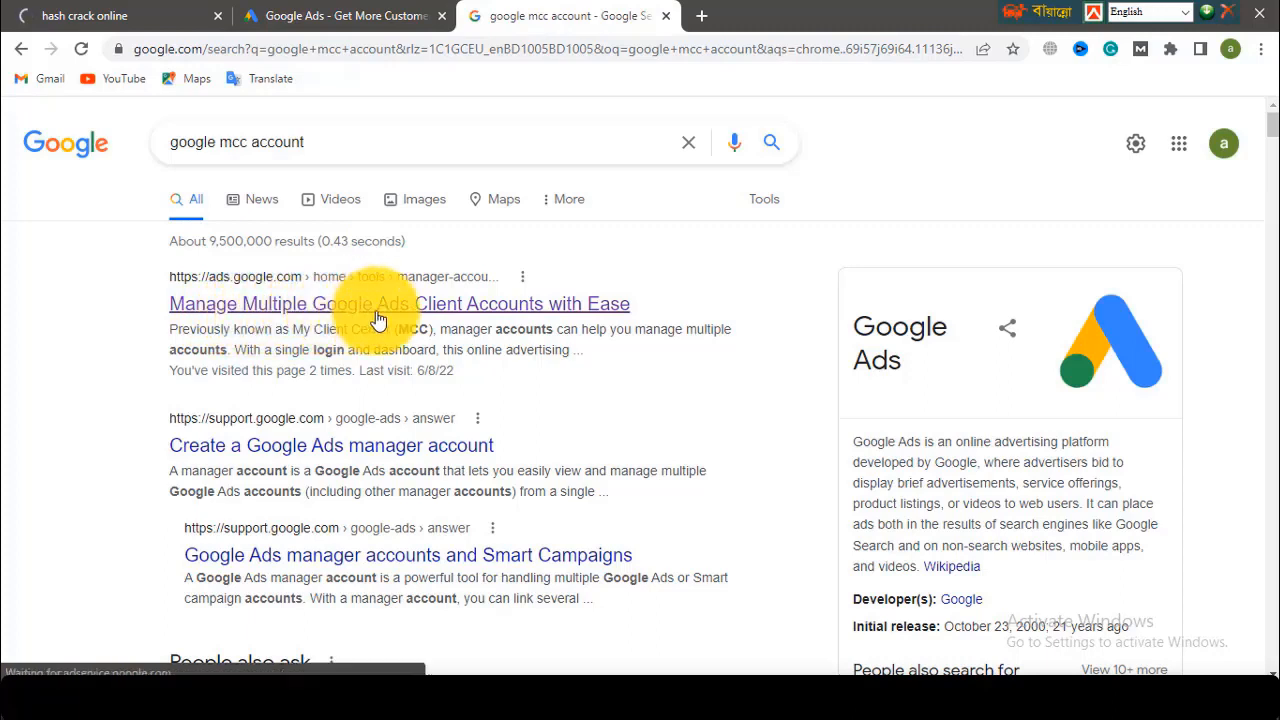
left_click(463, 316)
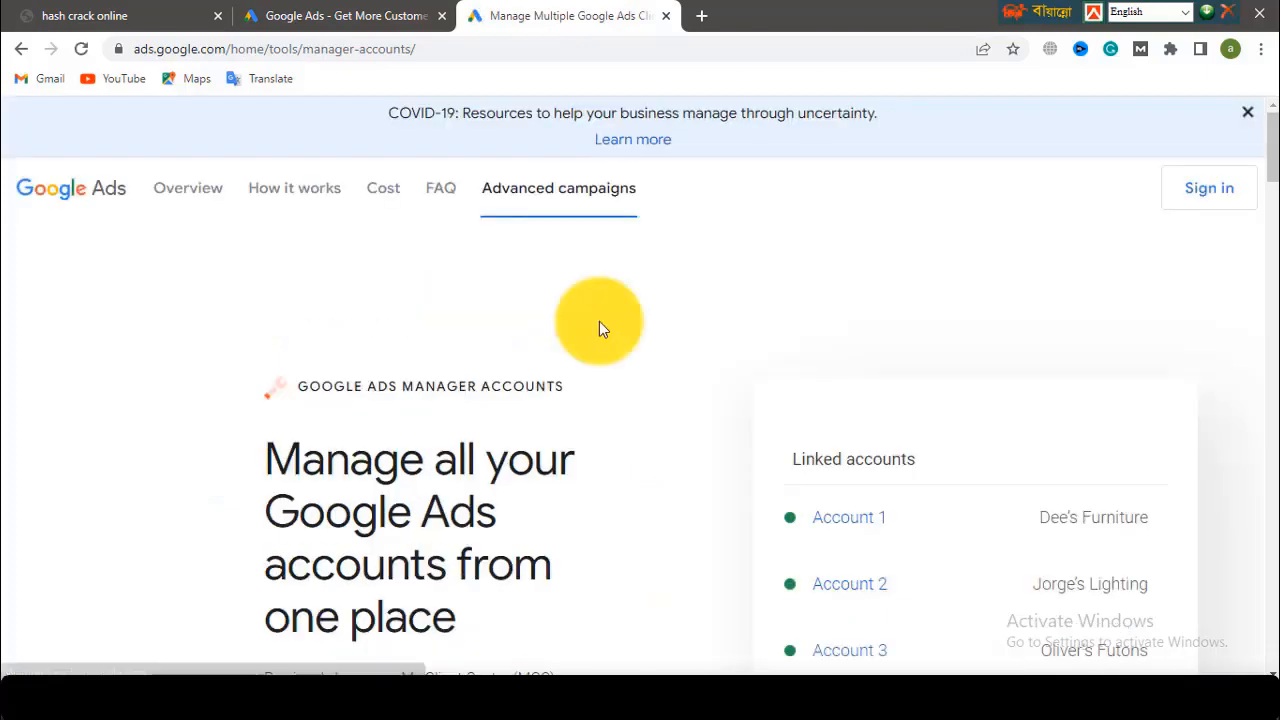
- Start creating a manager account from the Google Ads manager accounts page
scroll(597, 323, "down", 4)
scroll(593, 328, "down", 1)
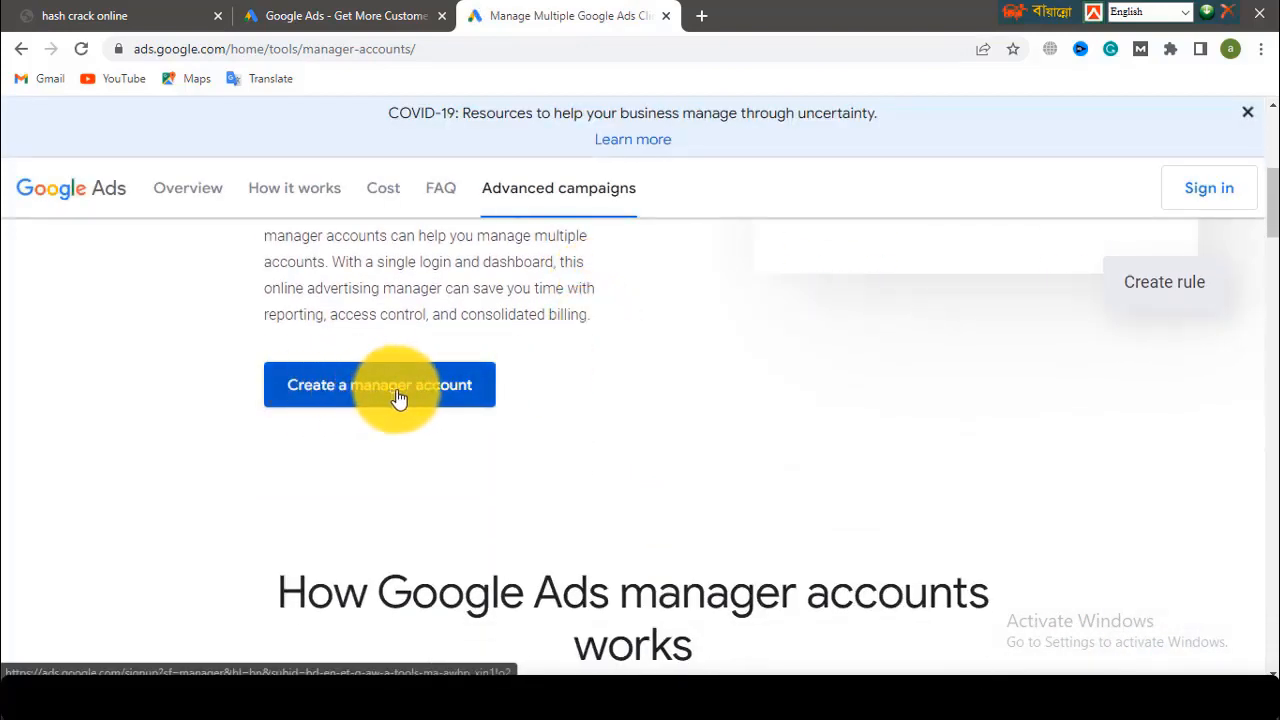
left_click(398, 396)
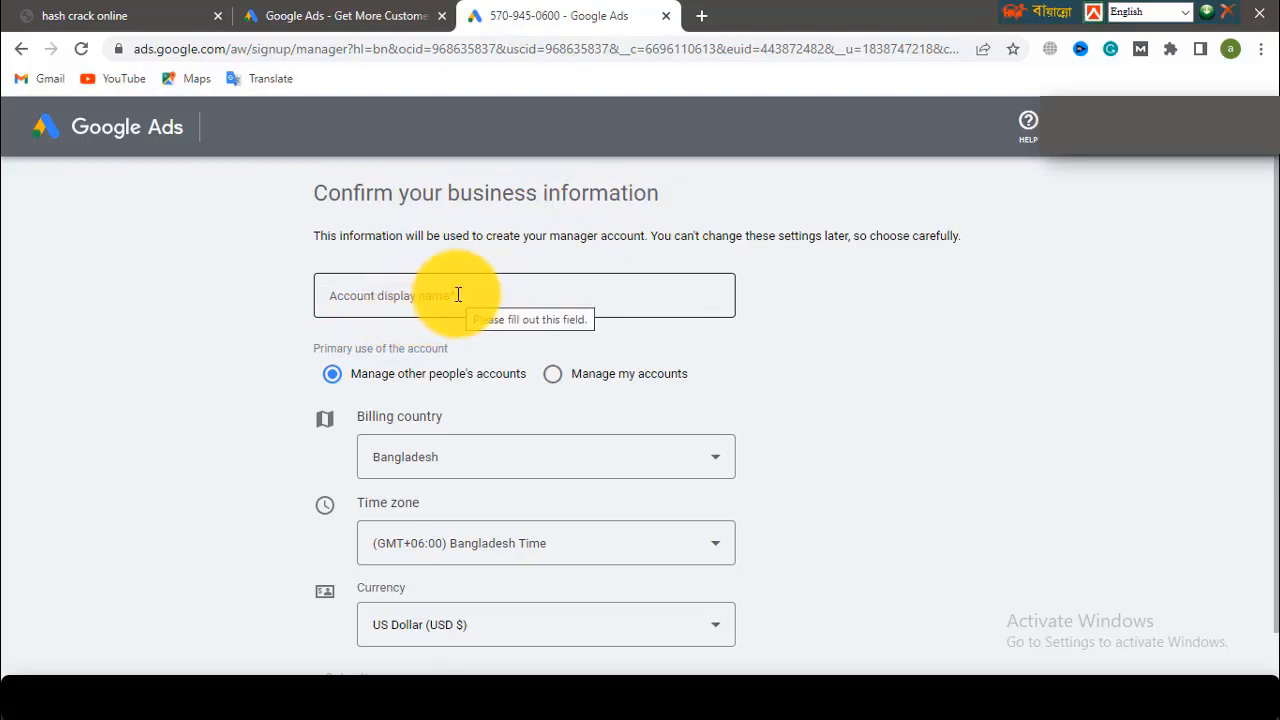
- Enter "Ahad Online Tech" as the display name of the manager account
left_click(388, 296)
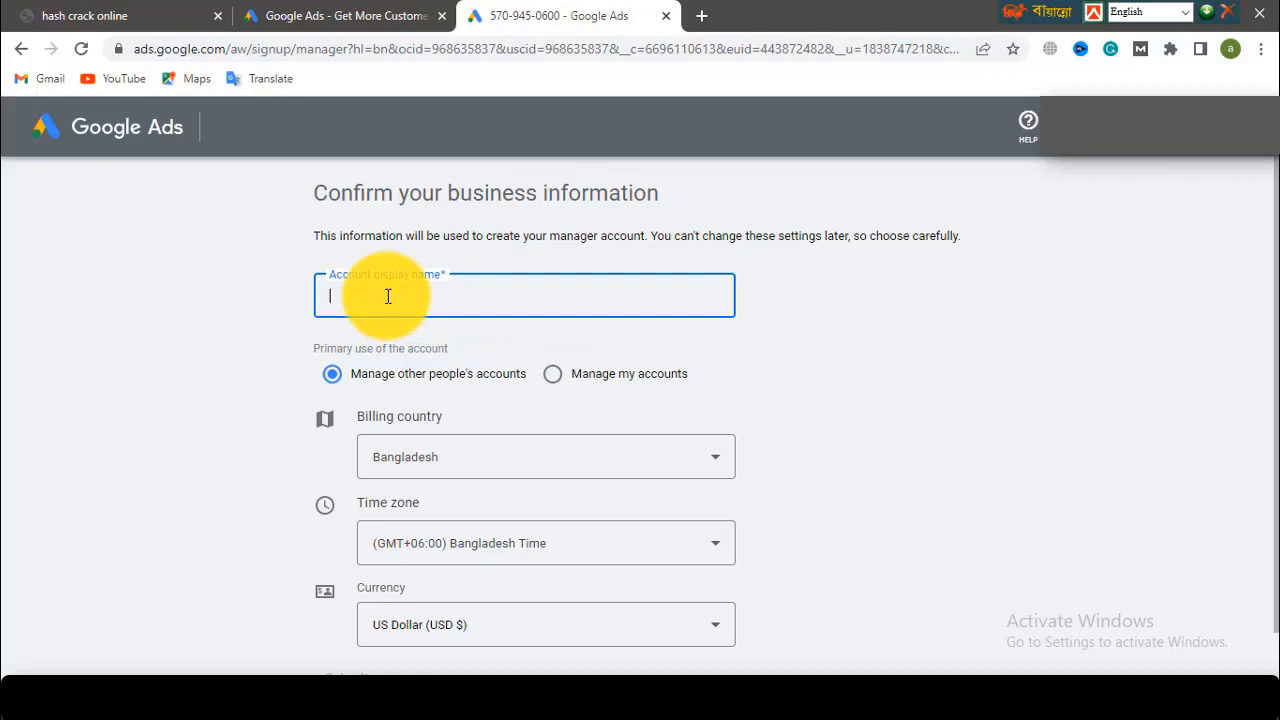
type("Ahad Online Tech")
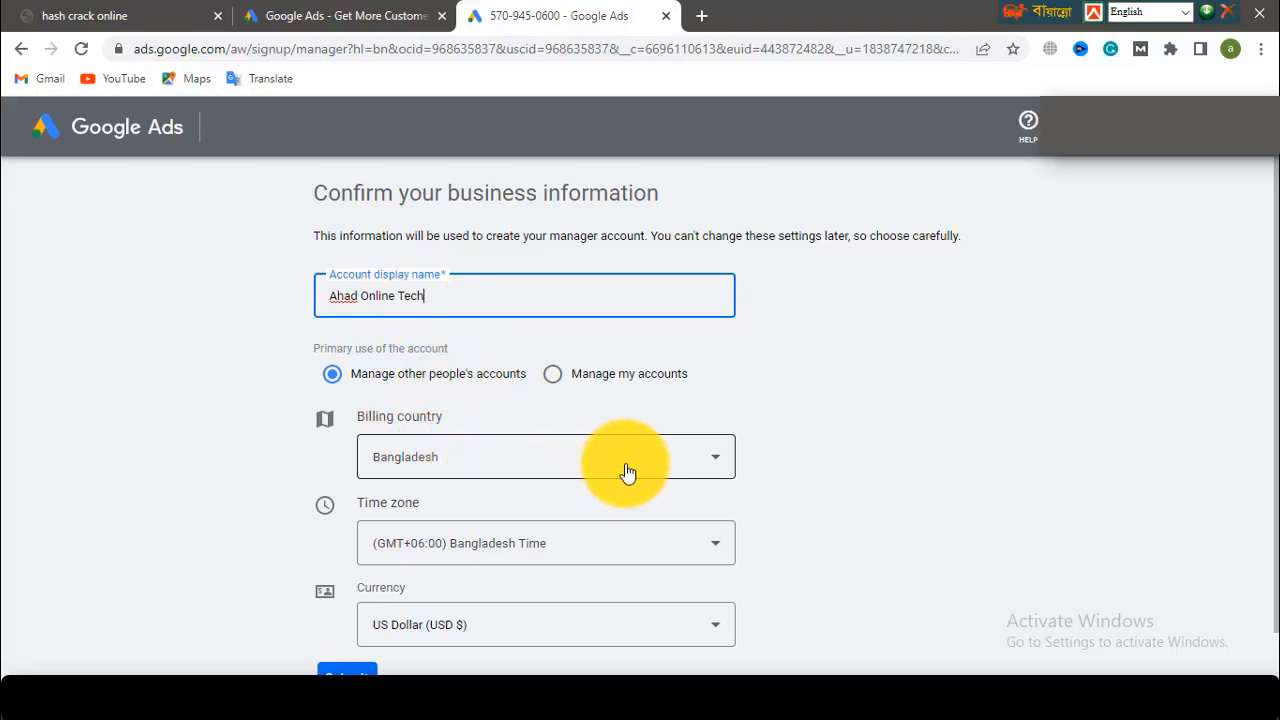
scroll(600, 480, "down", 1)
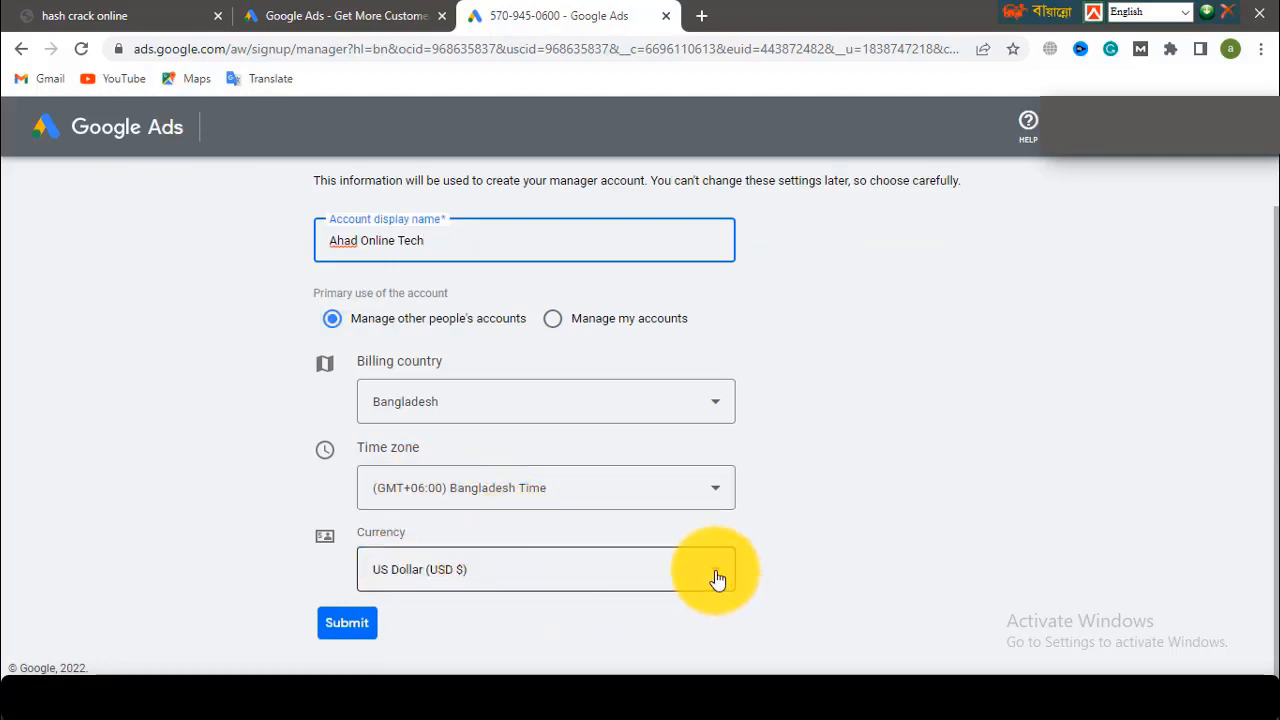
- Review the available currencies, keep US Dollar (USD $) and submit the business information
left_click(717, 578)
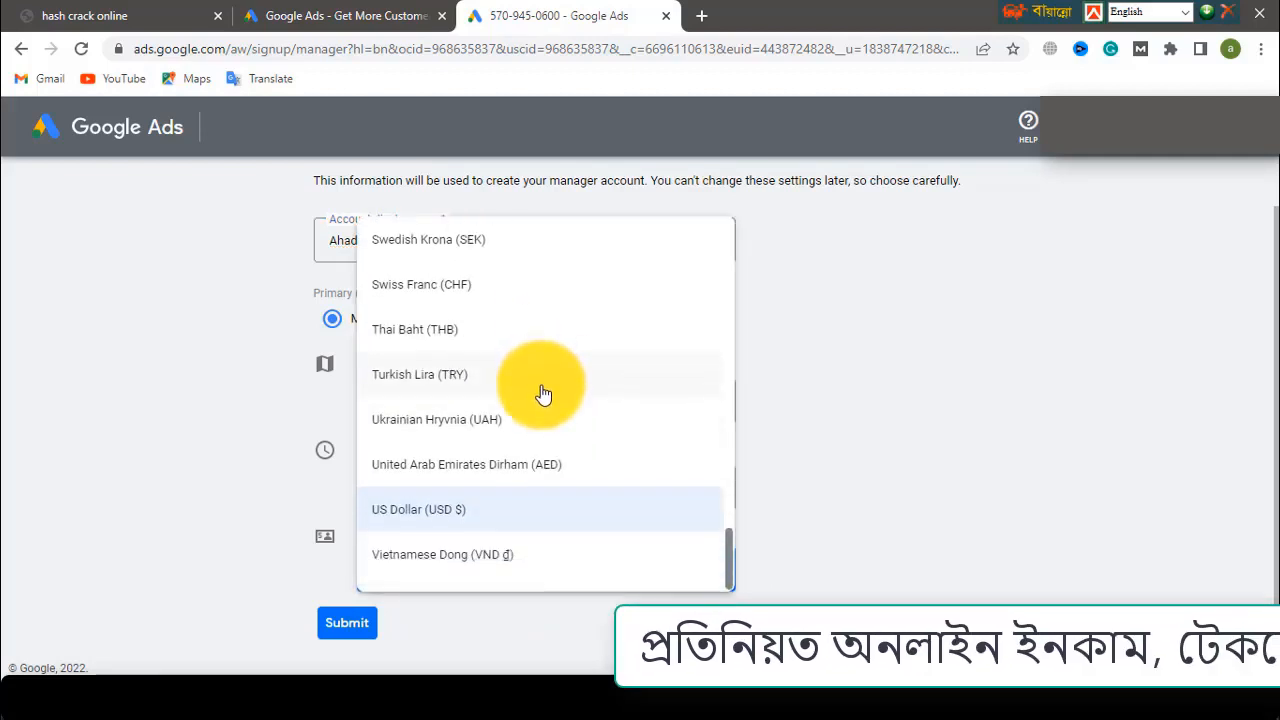
scroll(543, 393, "up", 4)
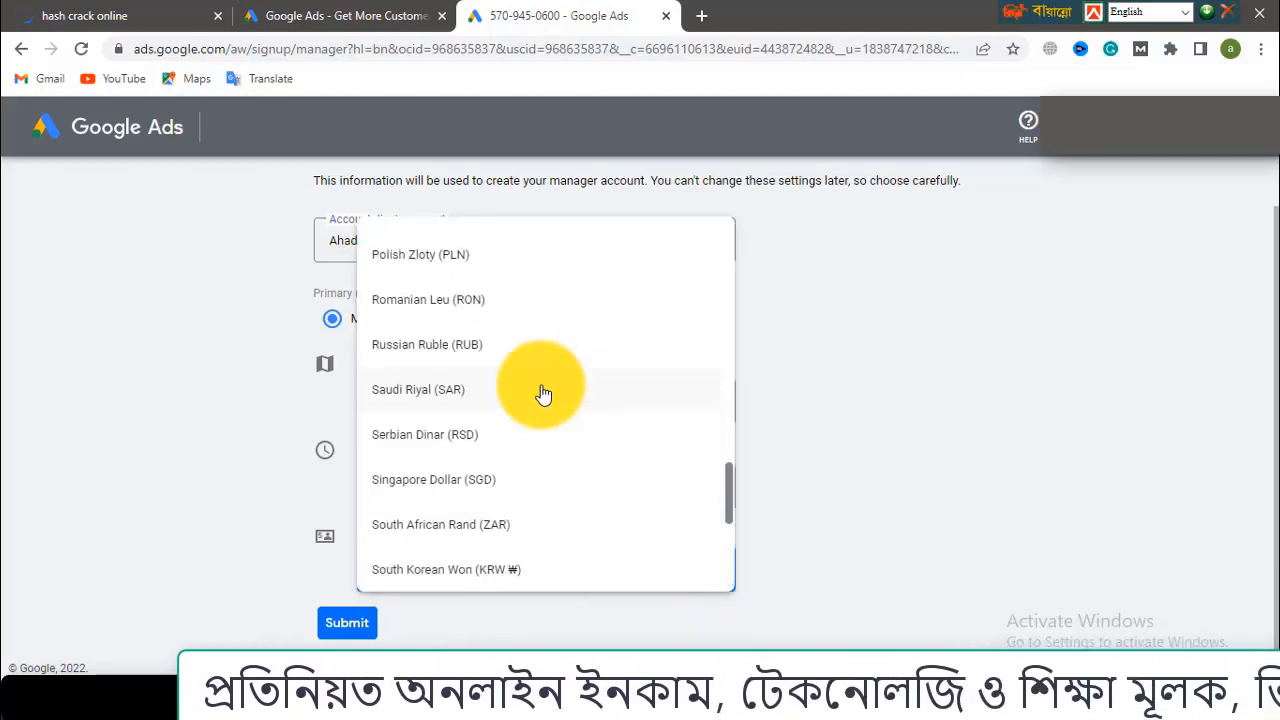
left_click(871, 548)
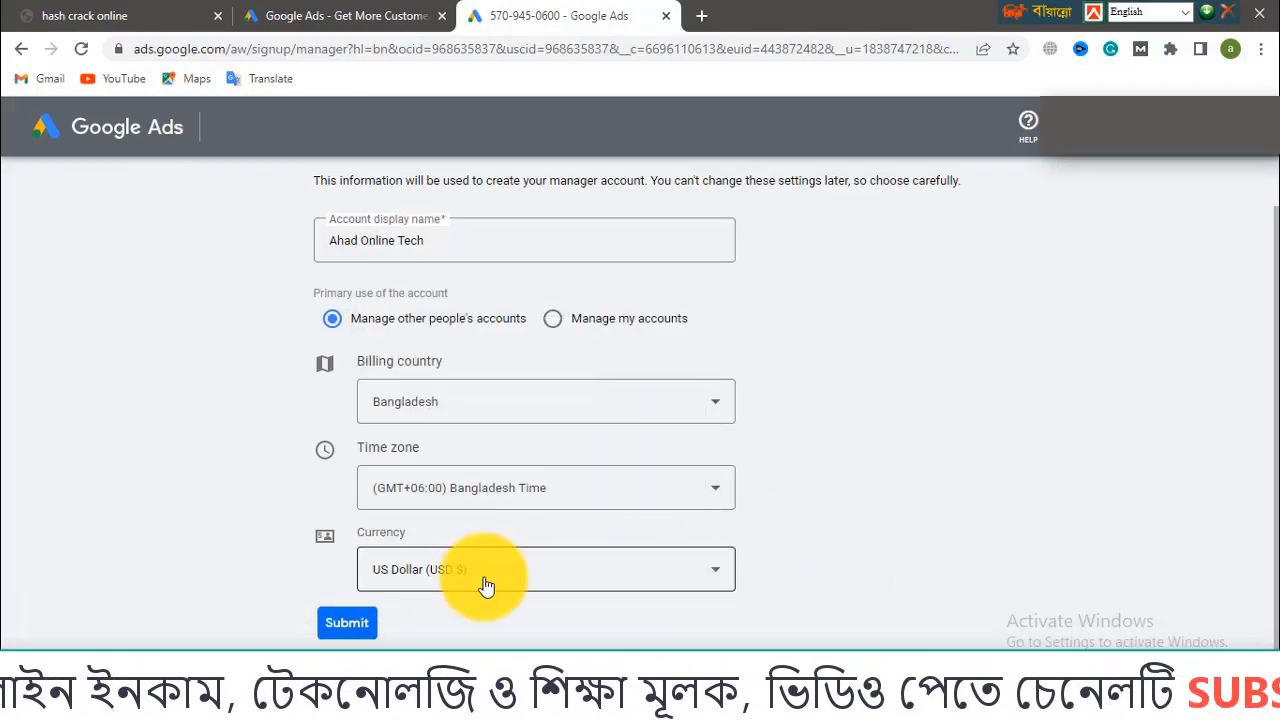
left_click(350, 624)
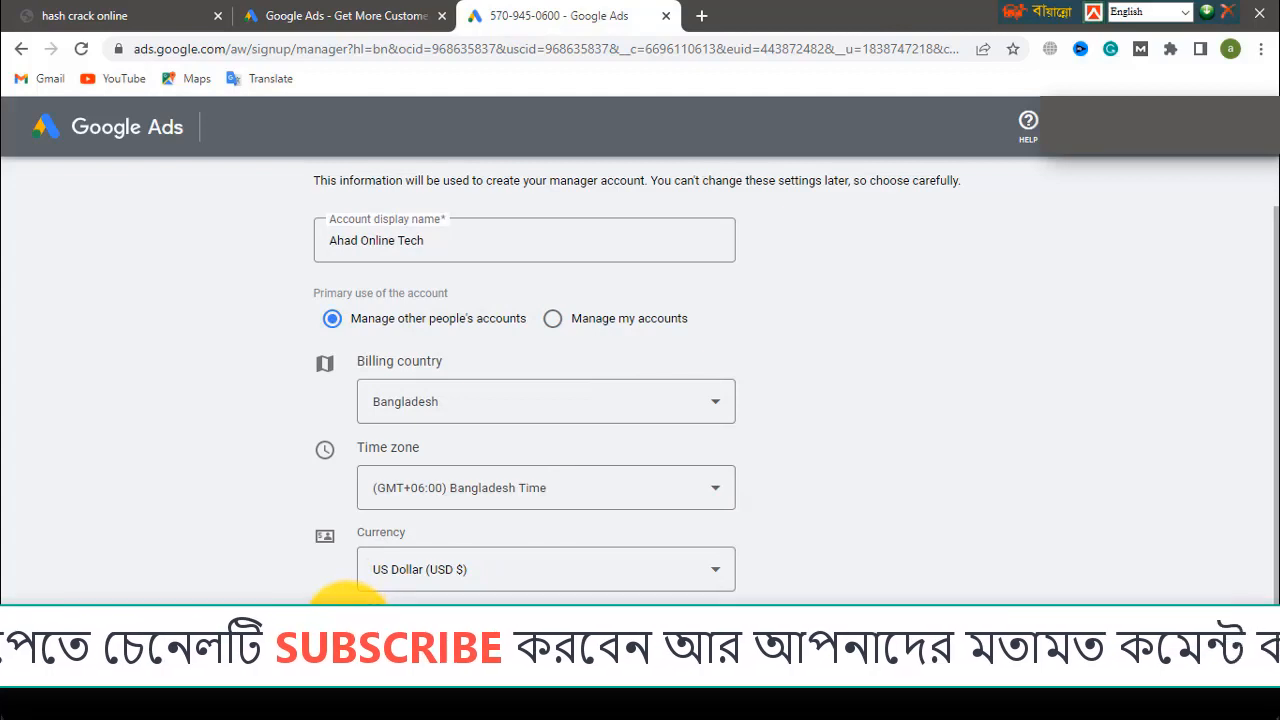
scroll(484, 624, "up", 1)
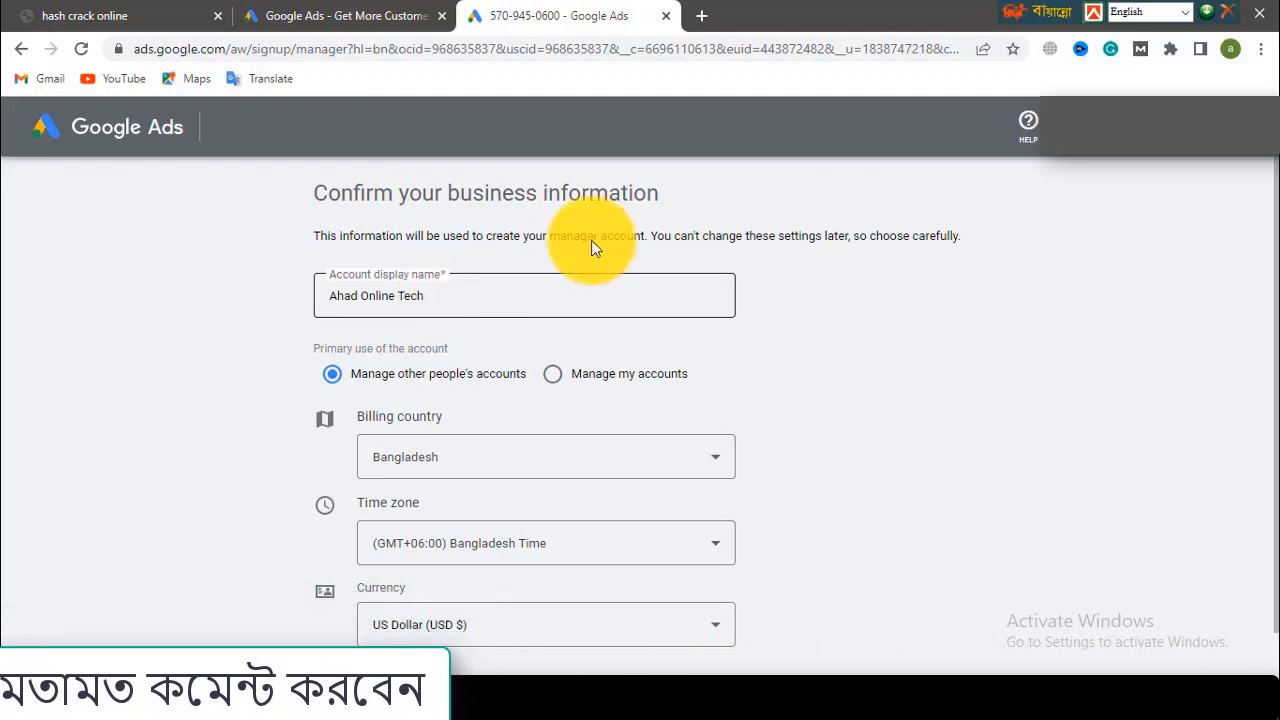
- Leave the manager account setup, sign in to Google Ads with another Google account and show Impressions in the overview chart
left_click(665, 16)
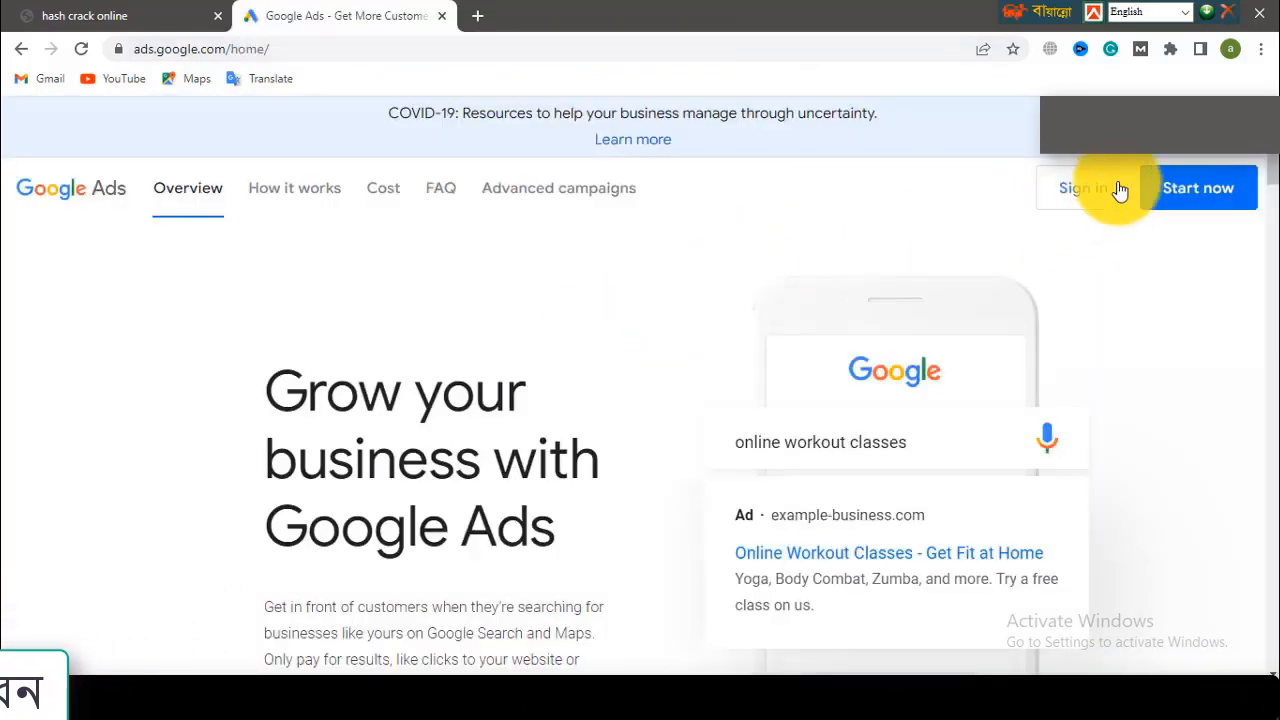
left_click(1077, 192)
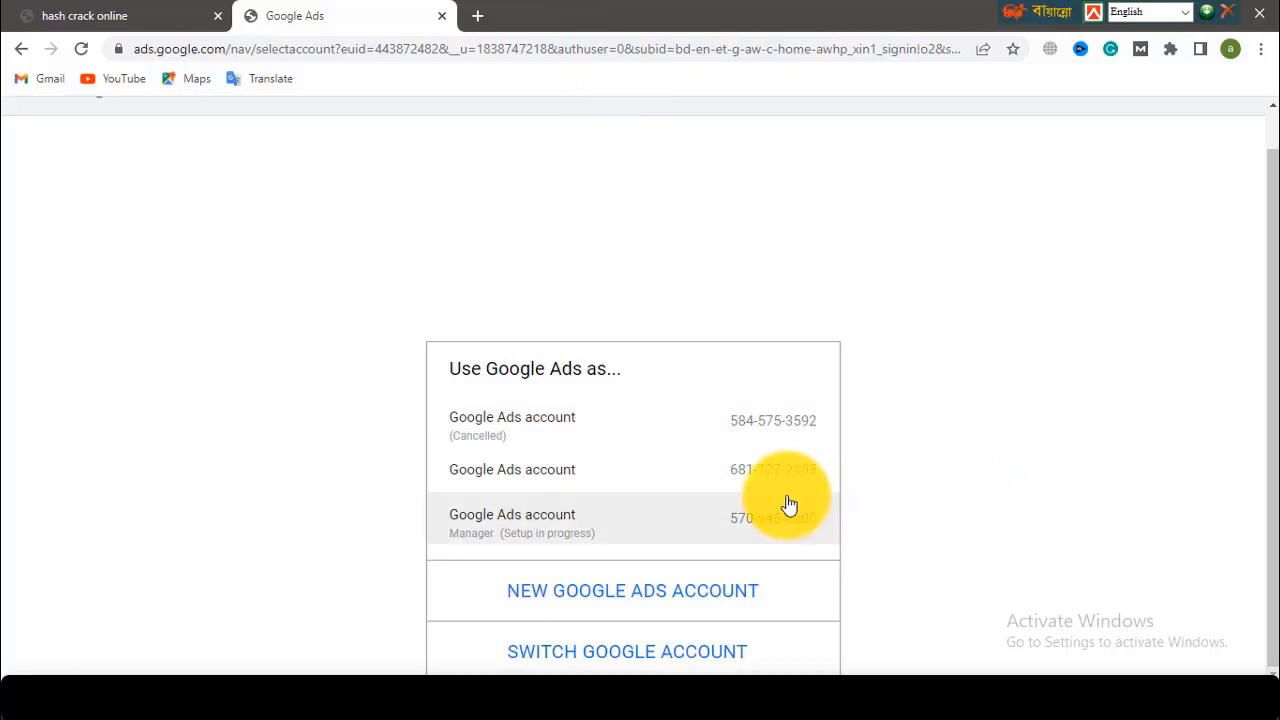
left_click(573, 660)
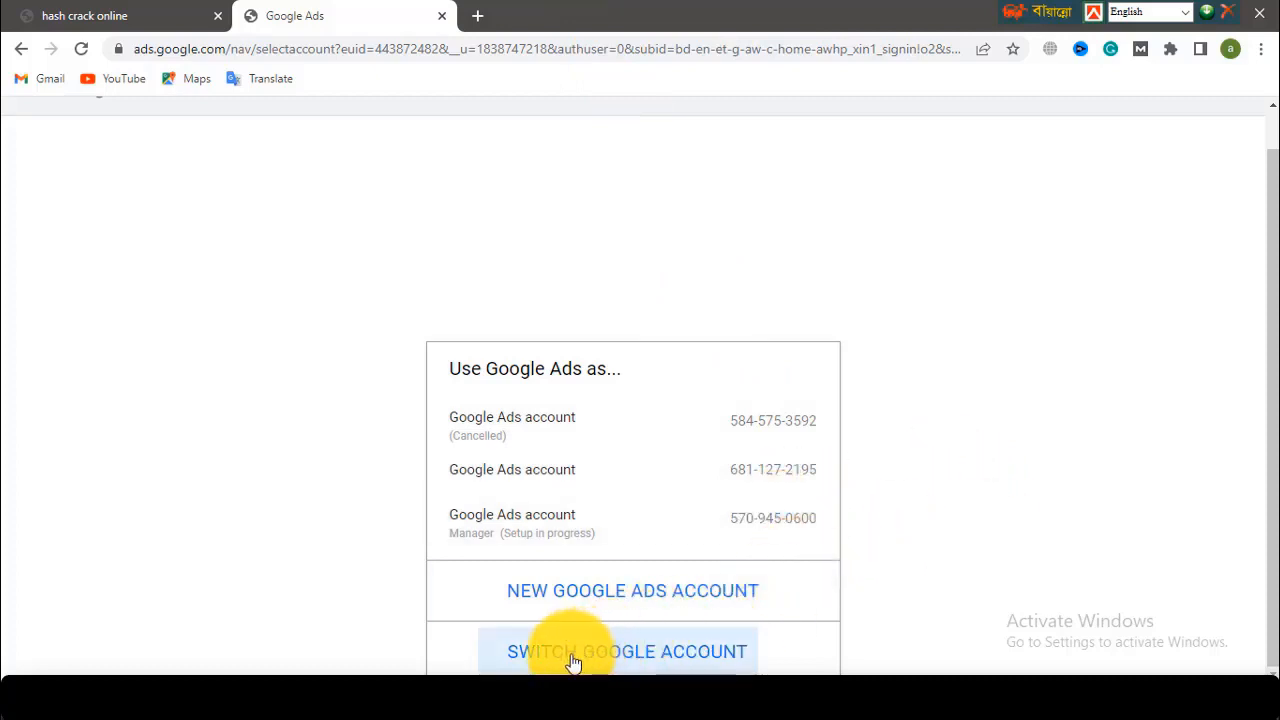
left_click(585, 658)
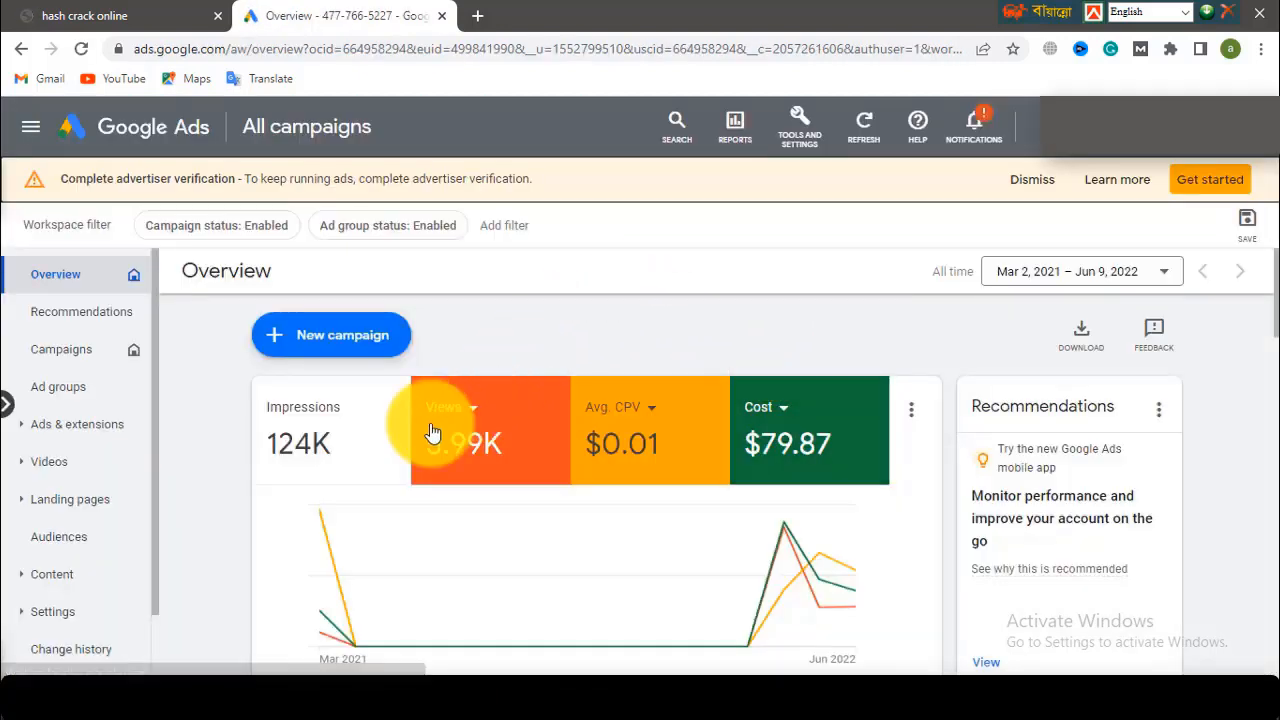
left_click(373, 450)
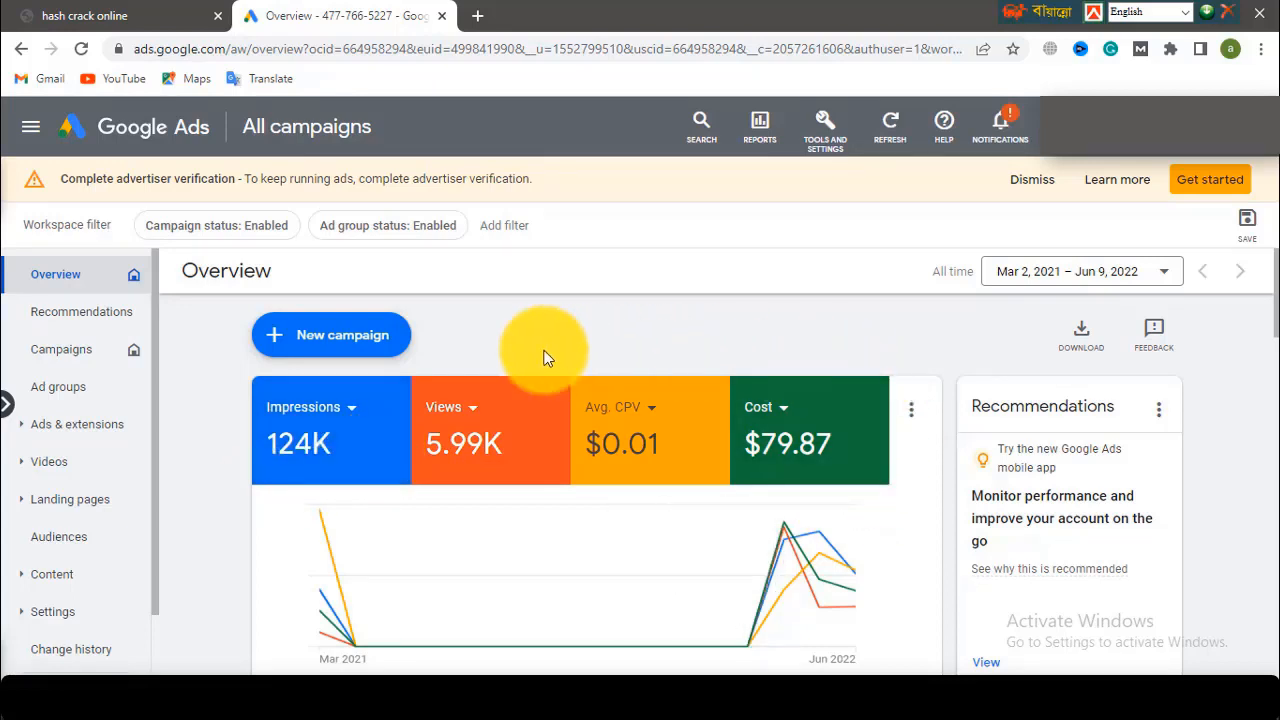
- Start a new campaign and choose Website traffic as its objective
left_click(340, 340)
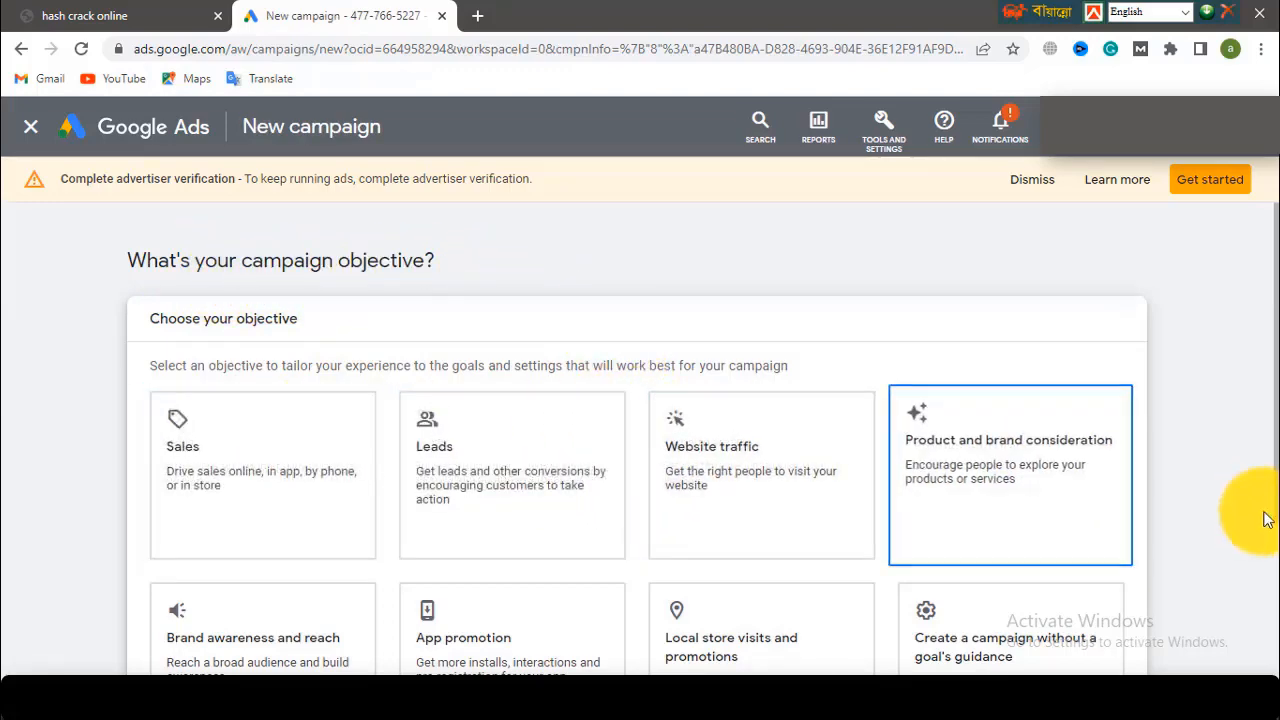
scroll(1157, 523, "down", 1)
scroll(1128, 523, "up", 1)
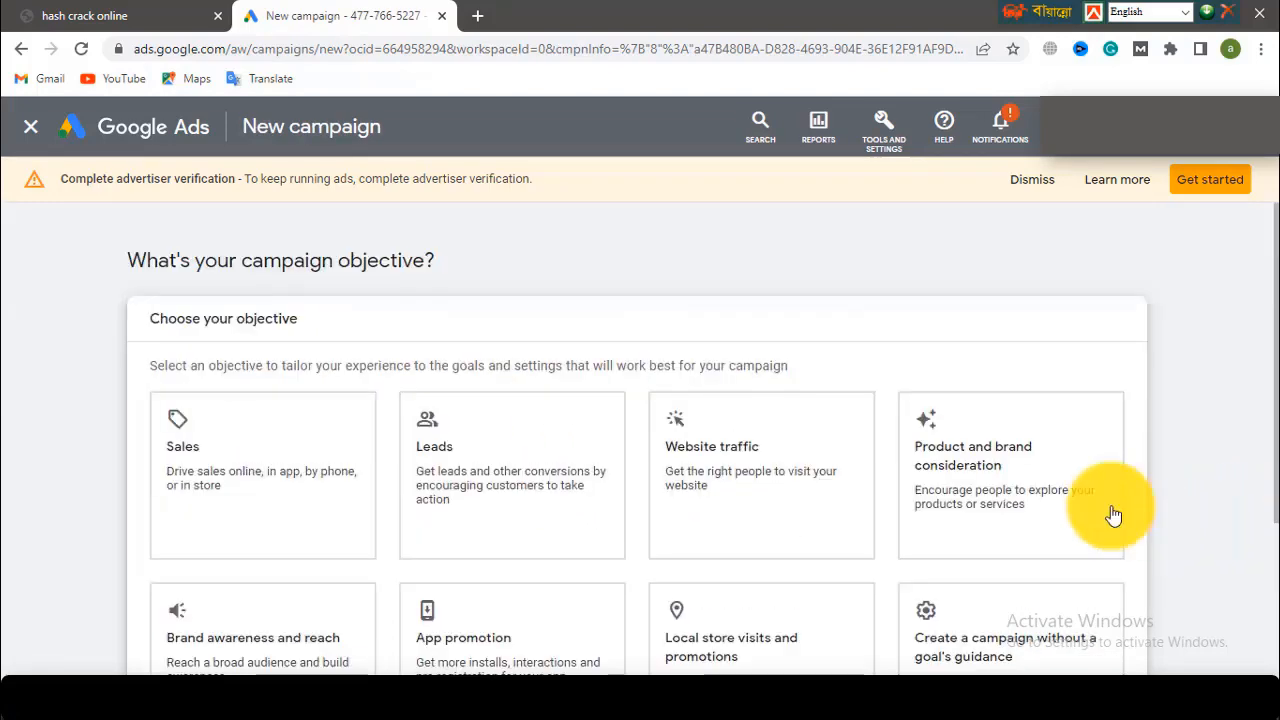
left_click(1114, 514)
left_click(720, 458)
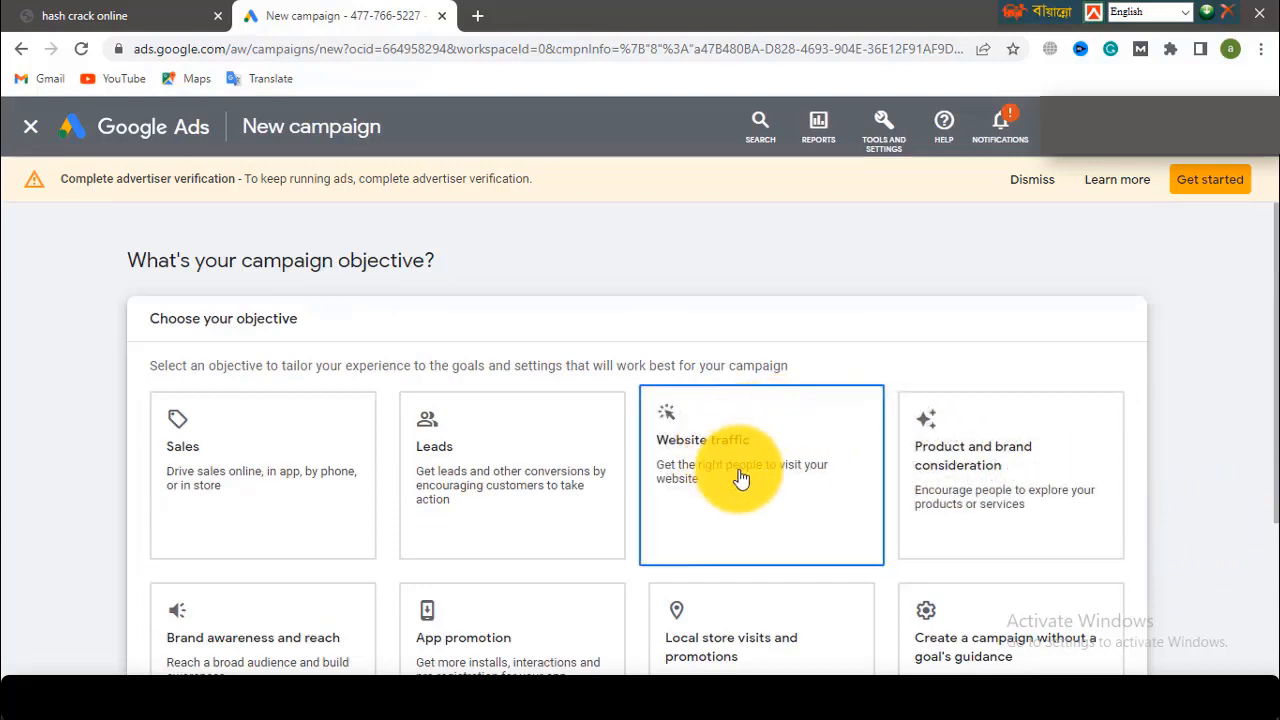
- Open Amazon in a new browser tab and look over its home page as an example website
left_click(477, 15)
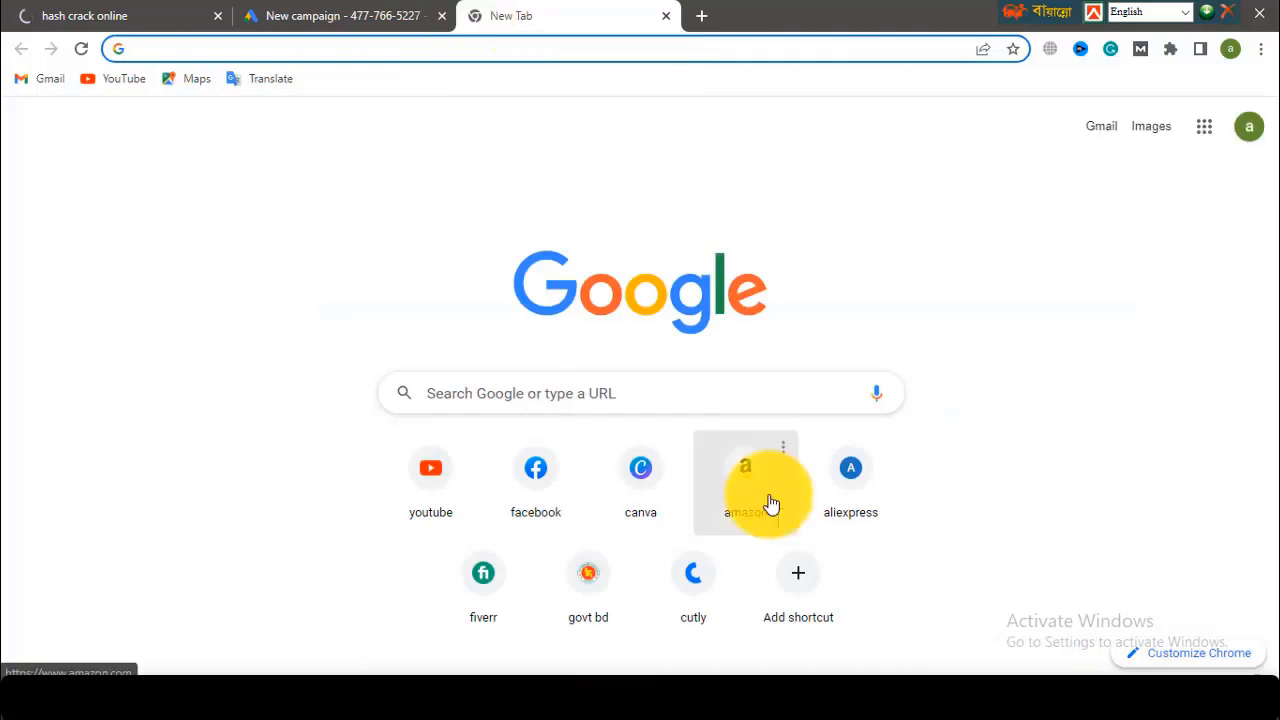
left_click(770, 502)
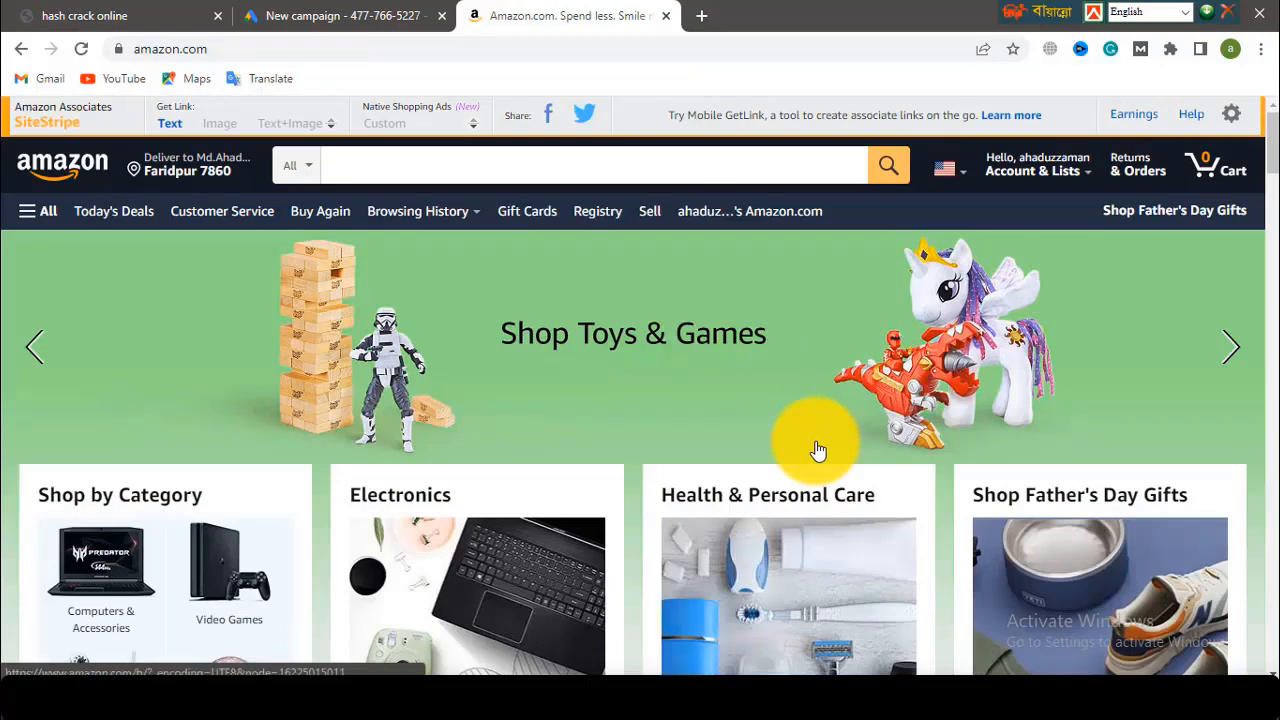
scroll(812, 450, "down", 1)
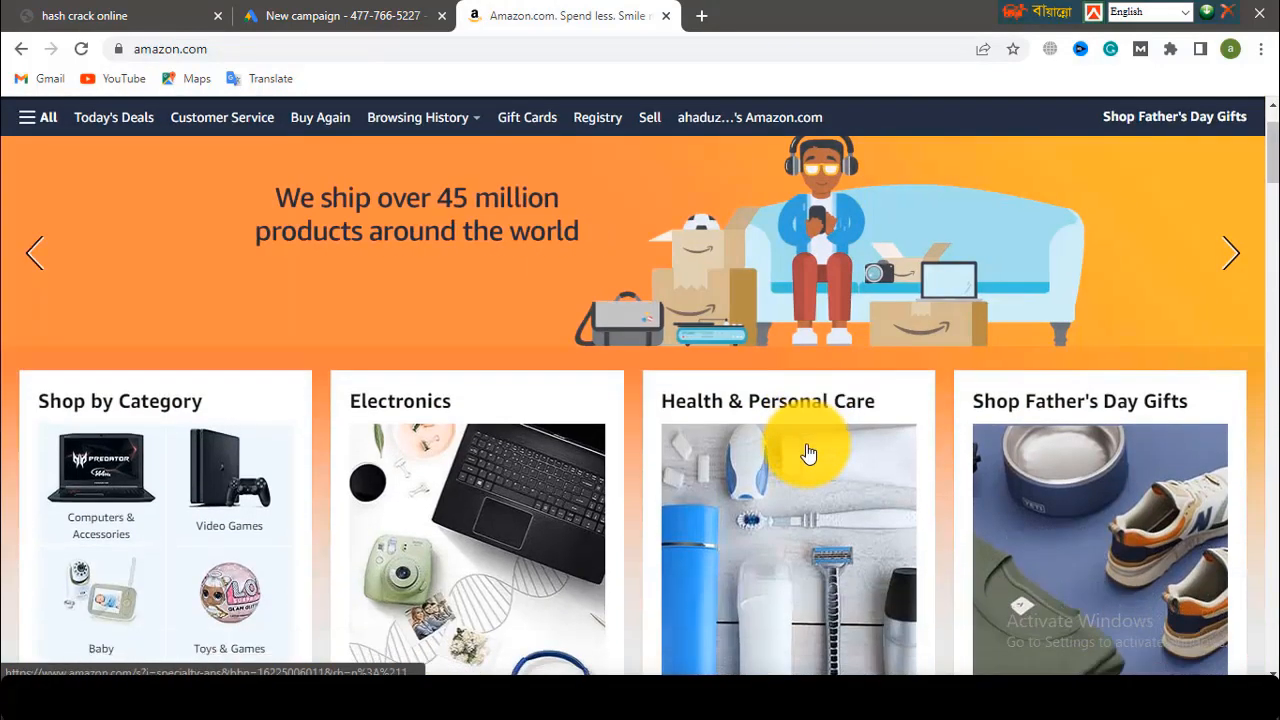
scroll(777, 457, "down", 1)
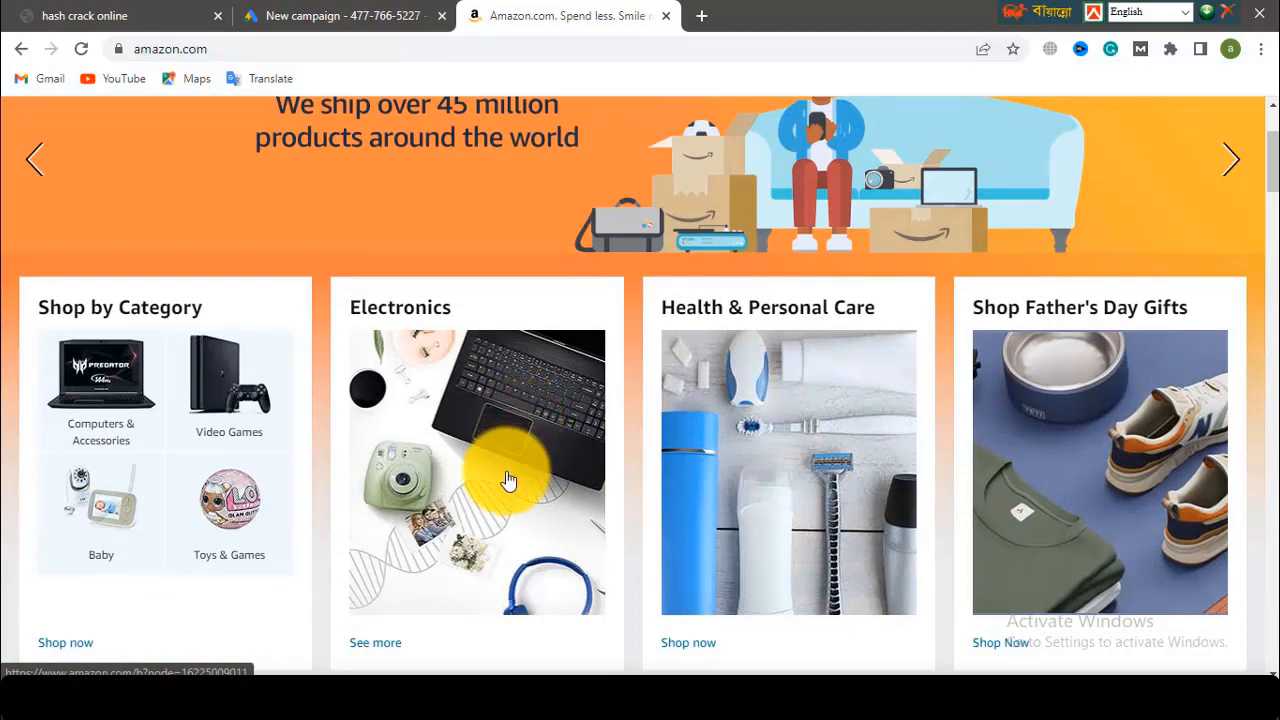
scroll(508, 482, "up", 2)
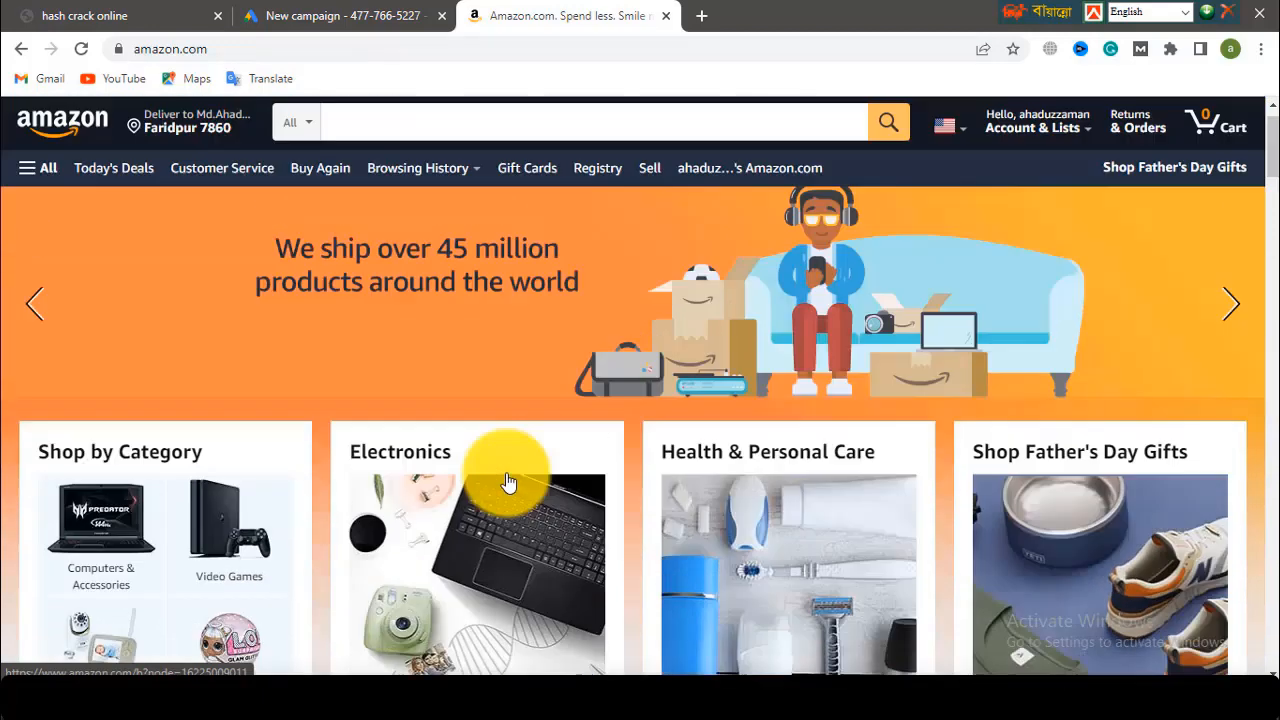
- Return to the new Google Ads campaign and choose Search as the campaign type
left_click(362, 12)
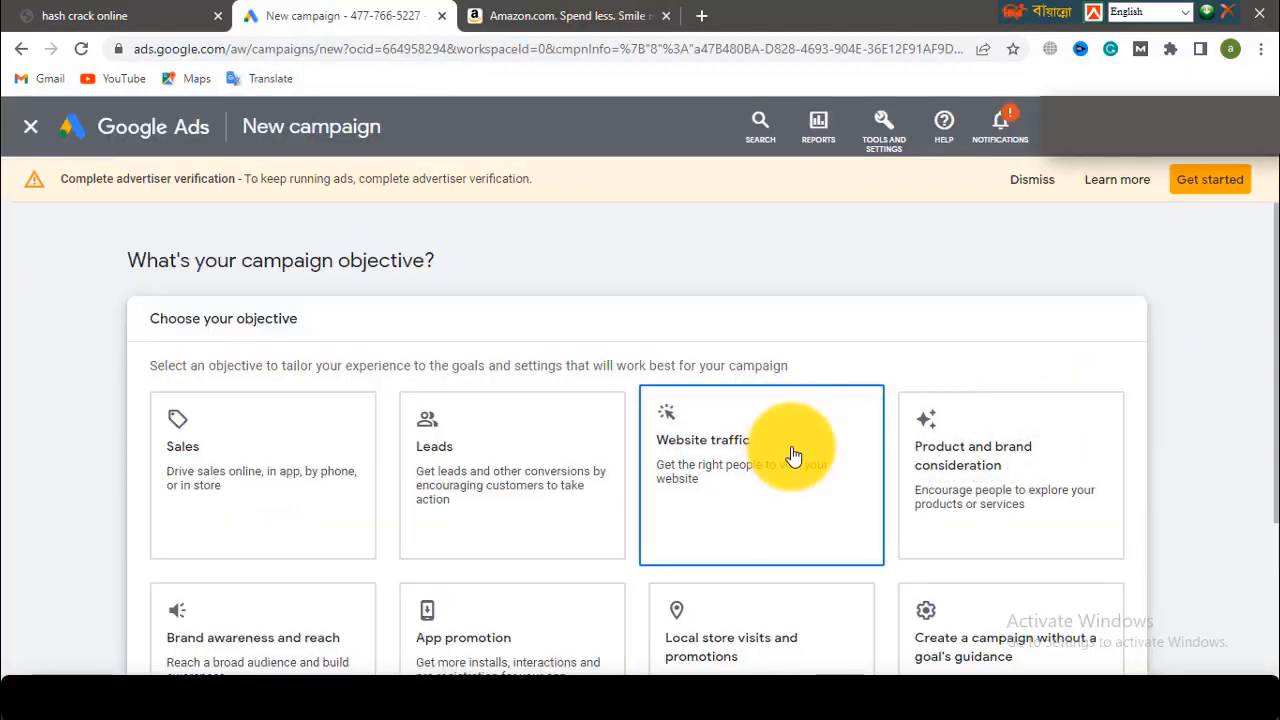
scroll(793, 455, "down", 6)
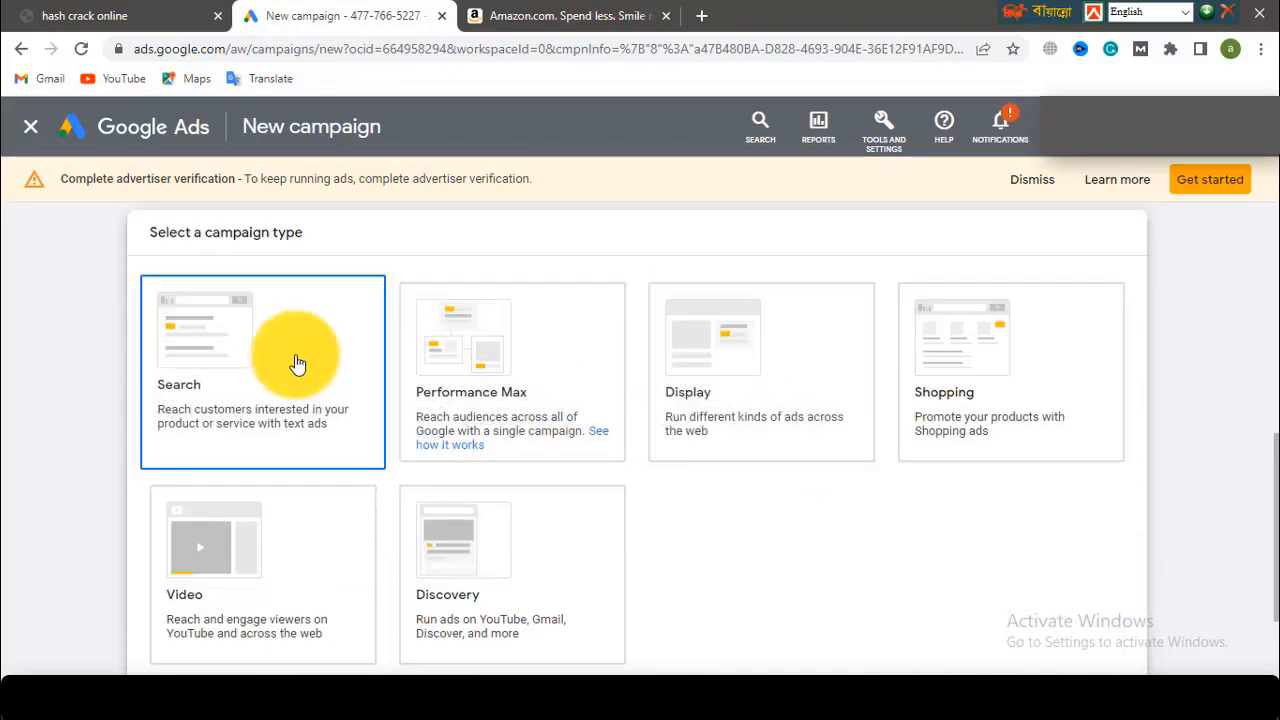
left_click(297, 363)
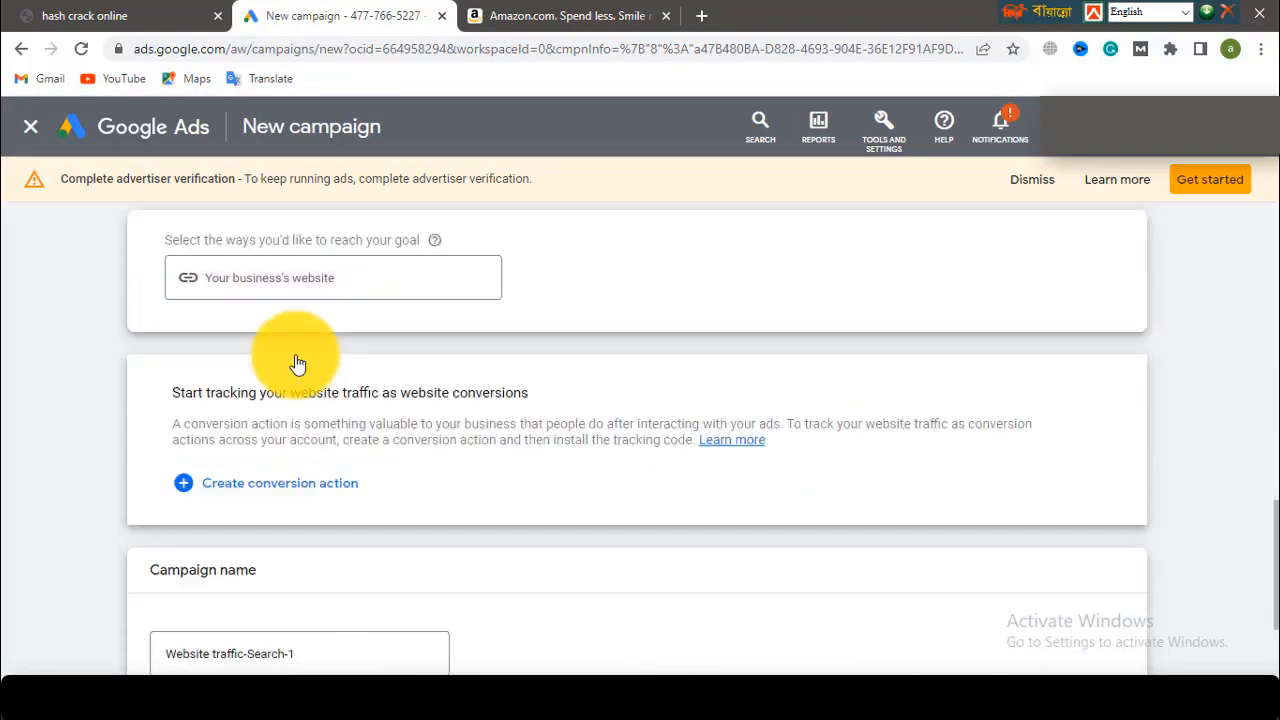
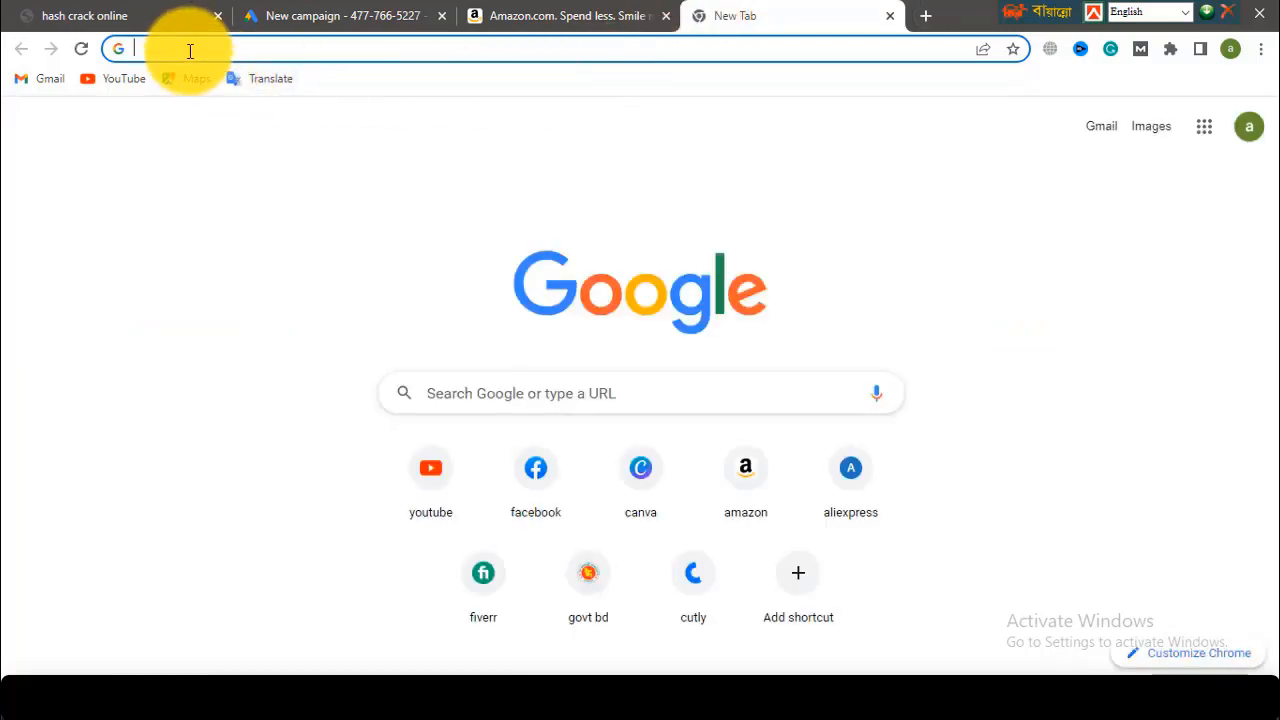
- Search Google for "domain age cheeker" in a new tab and open the SmallSEOTools Domain Age Checker
type("domain age cheeker")
key("Return")
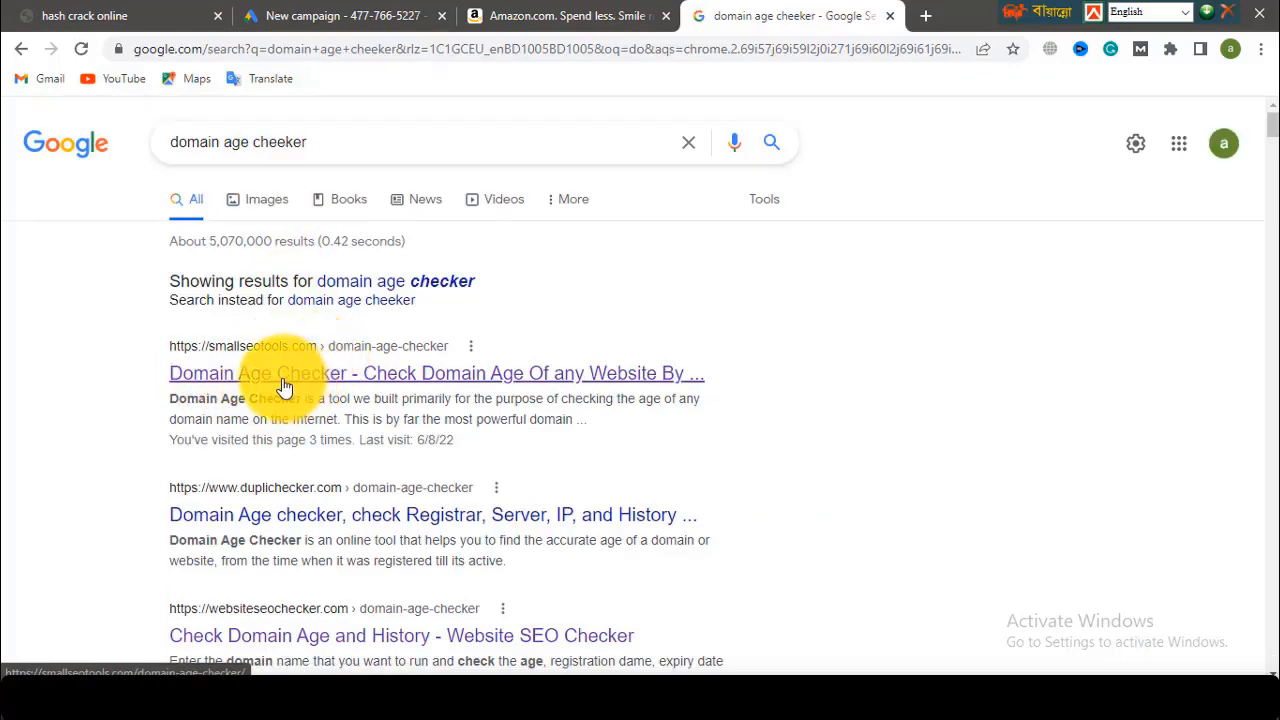
left_click(300, 385)
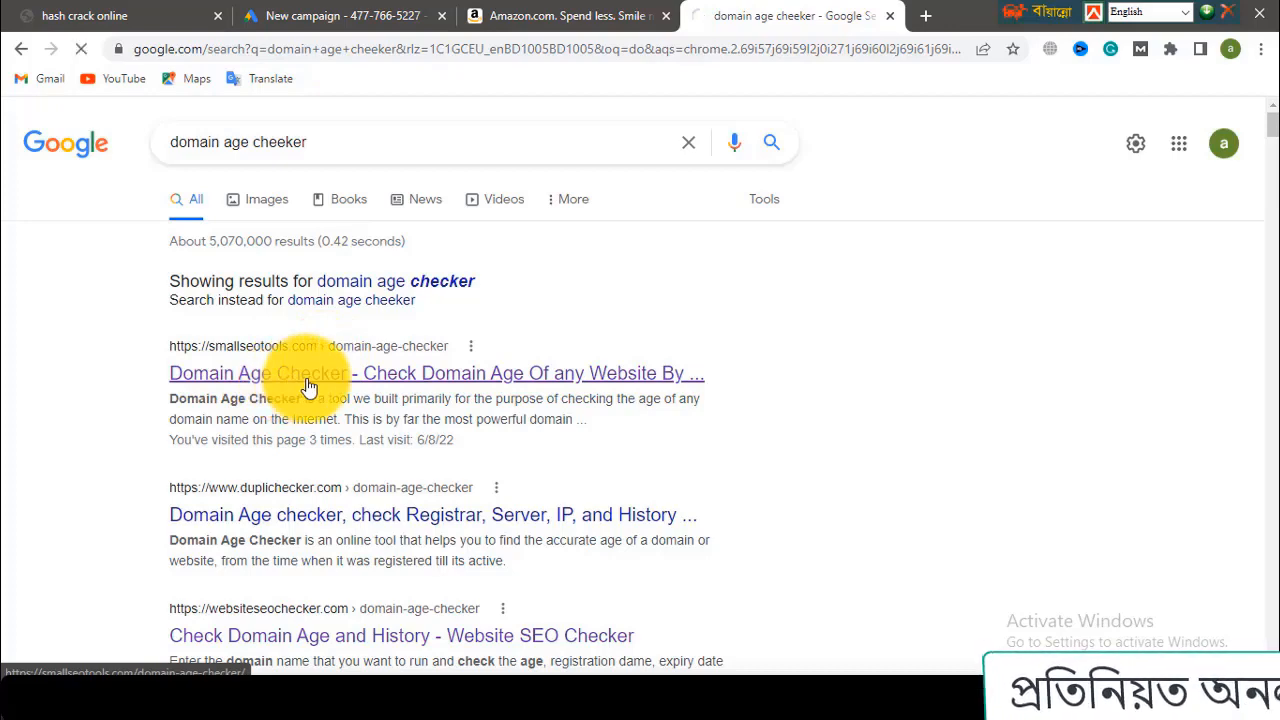
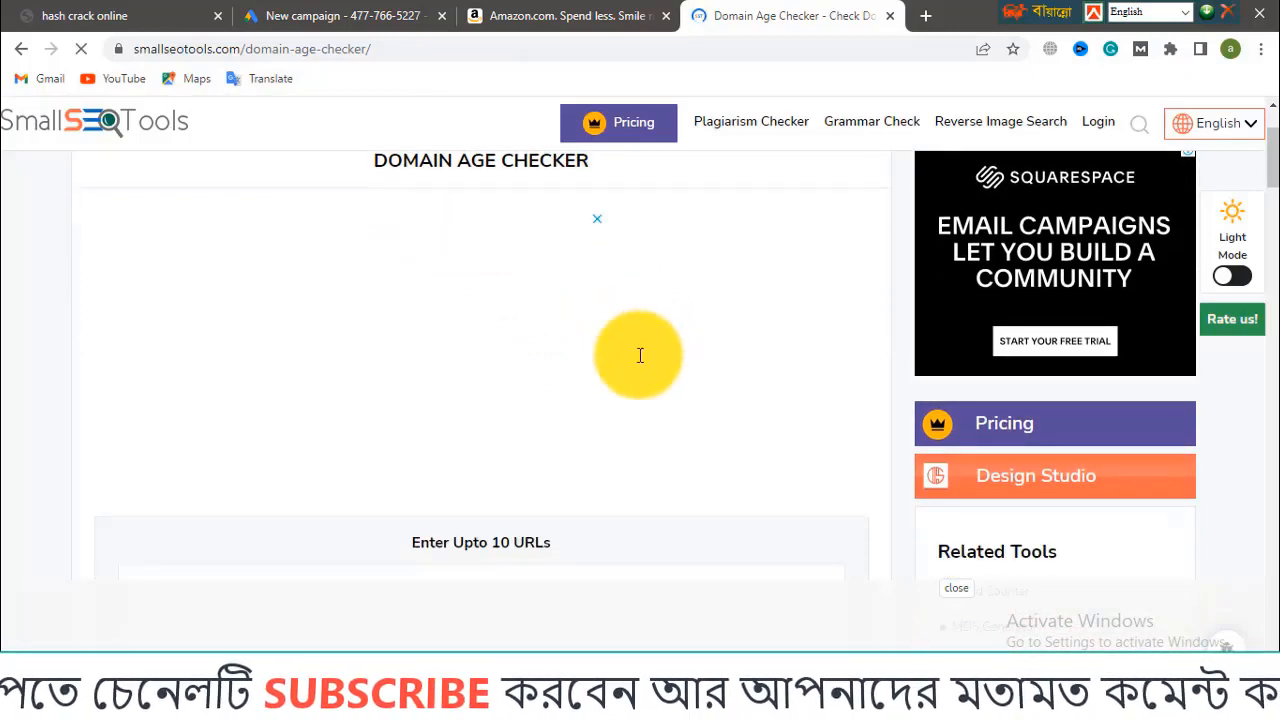
scroll(560, 430, "down", 5)
scroll(449, 446, "up", 4)
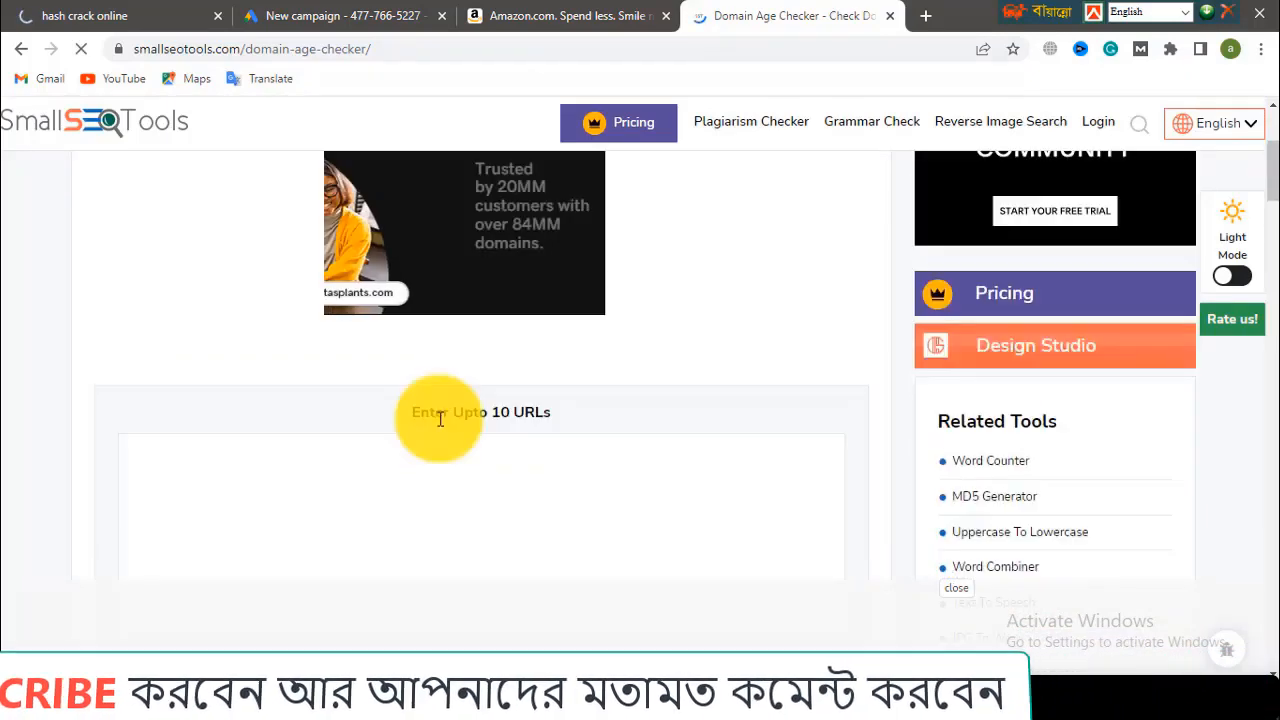
scroll(396, 429, "down", 2)
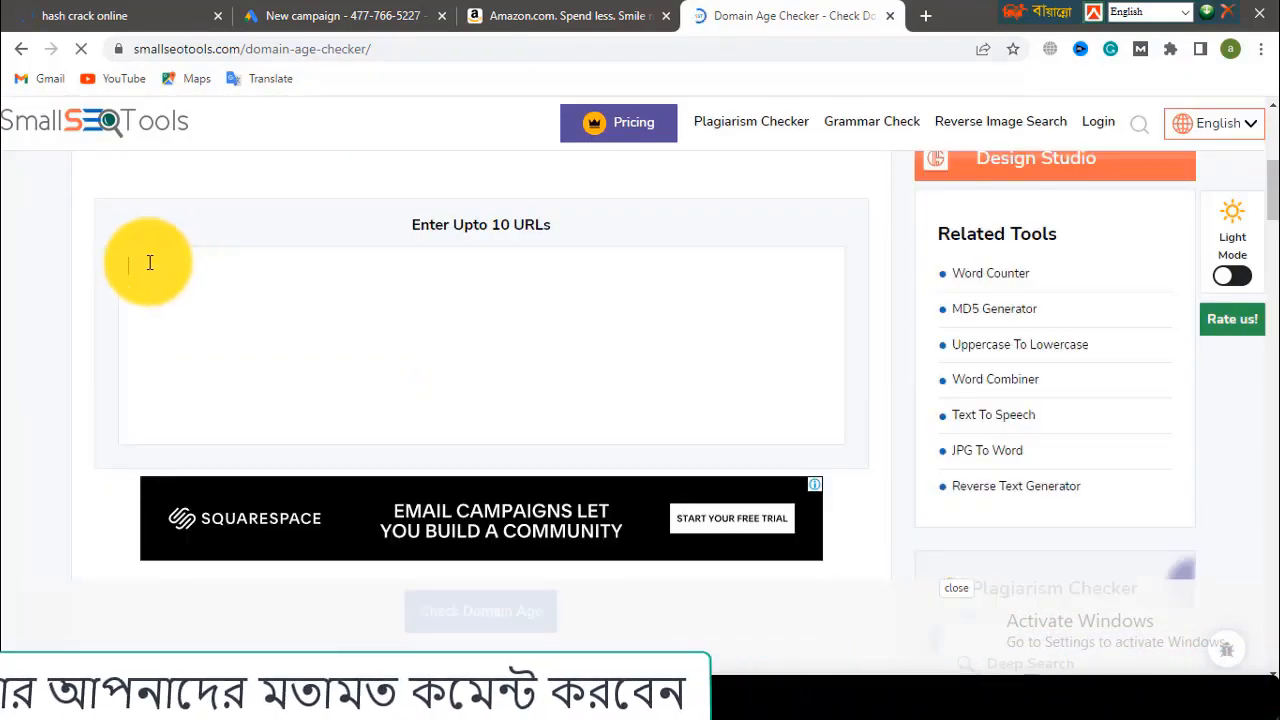
left_click(148, 262)
type("https://hashcrack.online/")
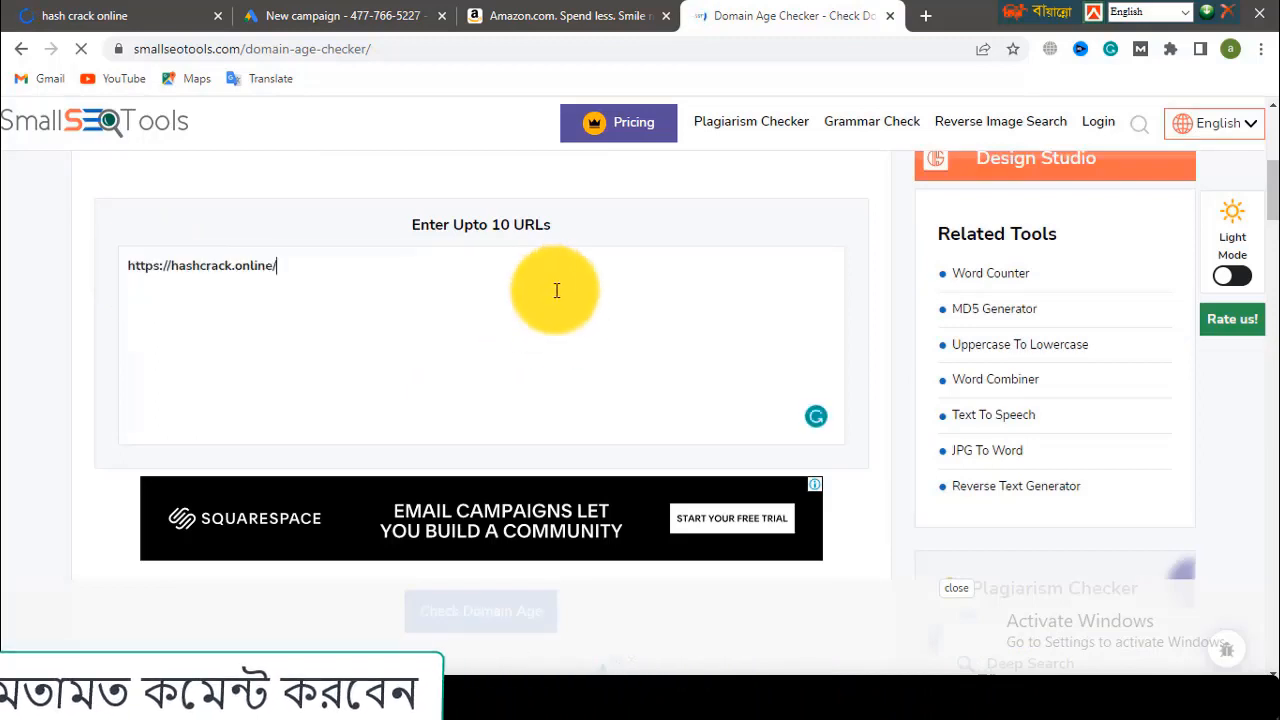
scroll(563, 366, "down", 2)
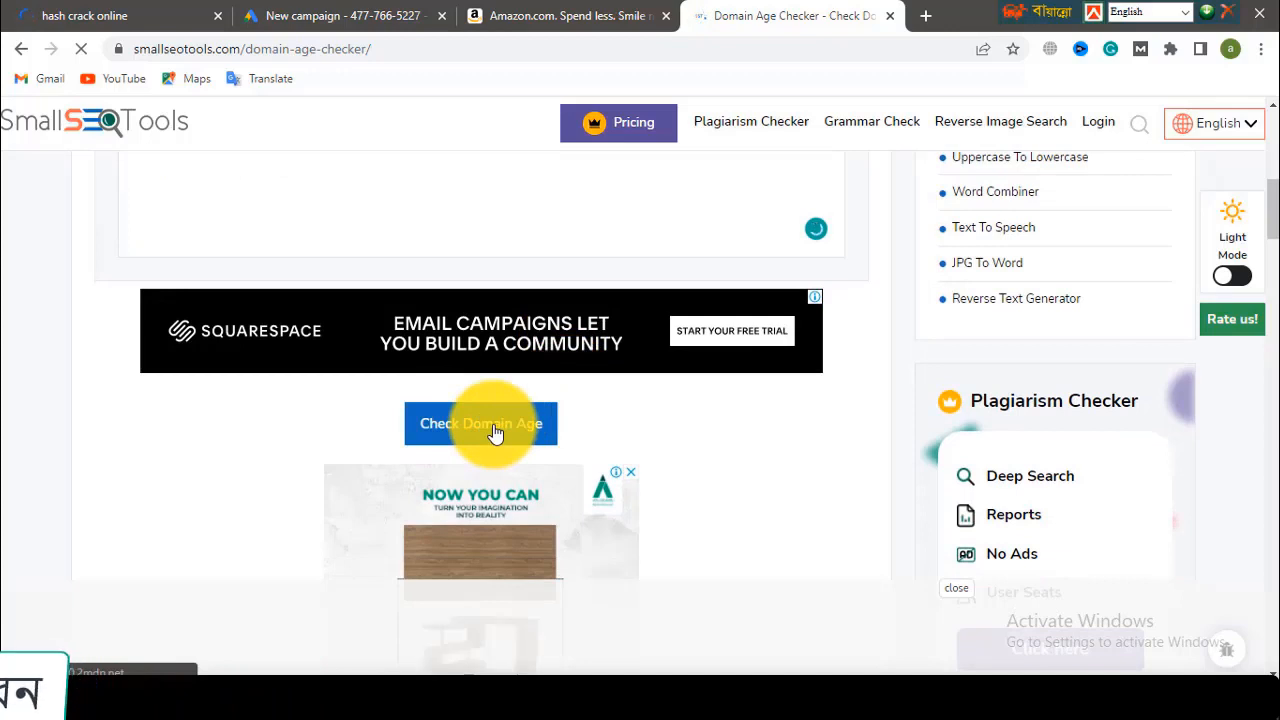
left_click(494, 428)
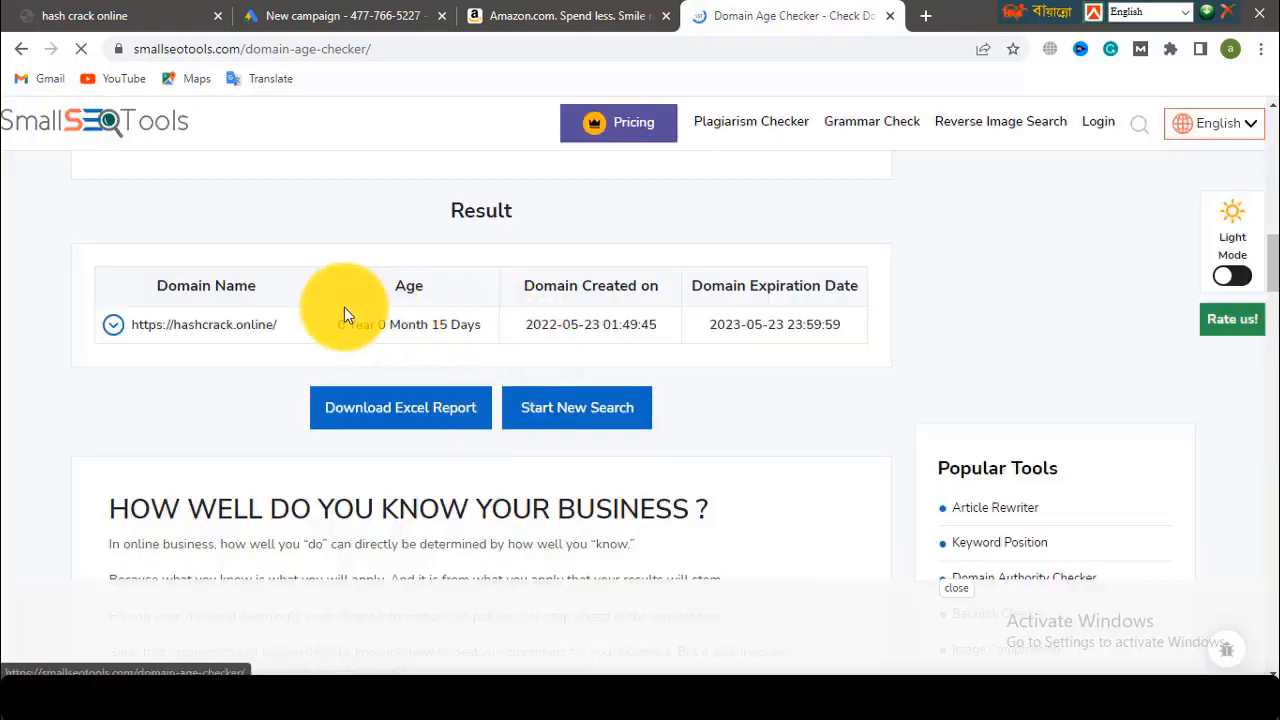
double_click(408, 284)
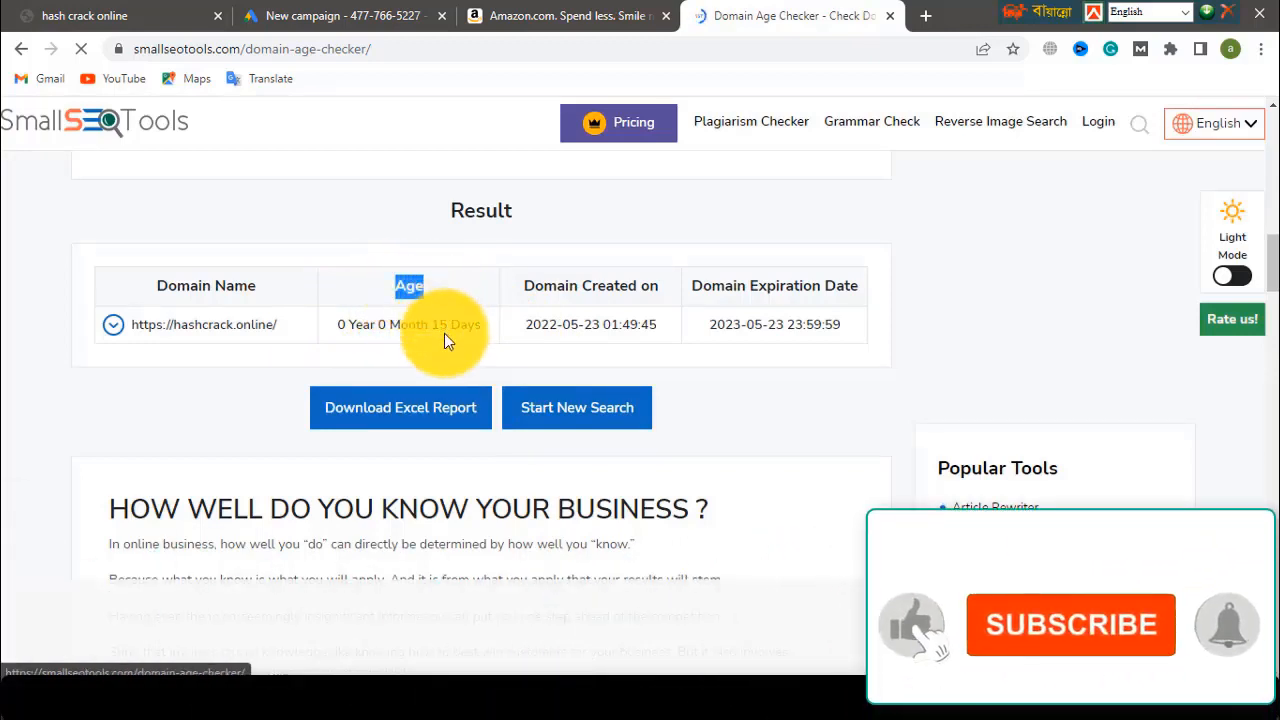
left_click_drag(431, 322, 450, 340)
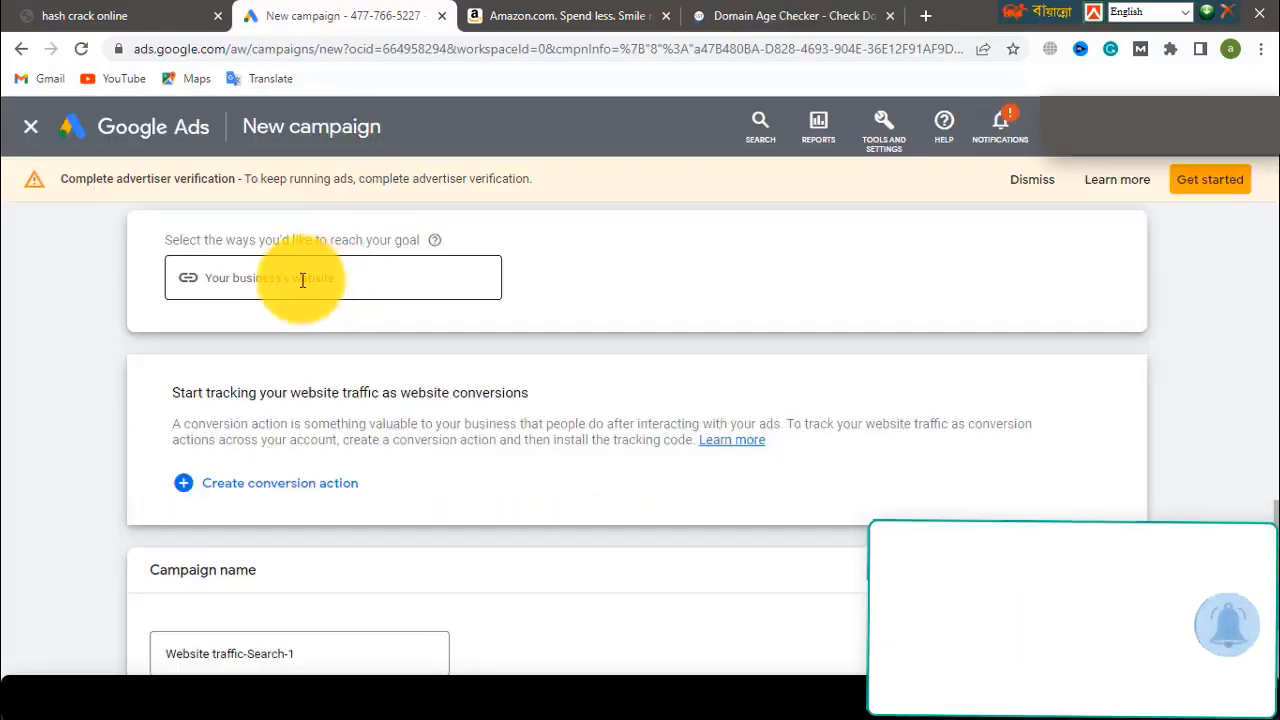
- Return to the new Google Ads campaign and paste the copied Hash Crack Online address as the business's website
left_click(286, 279)
right_click(285, 279)
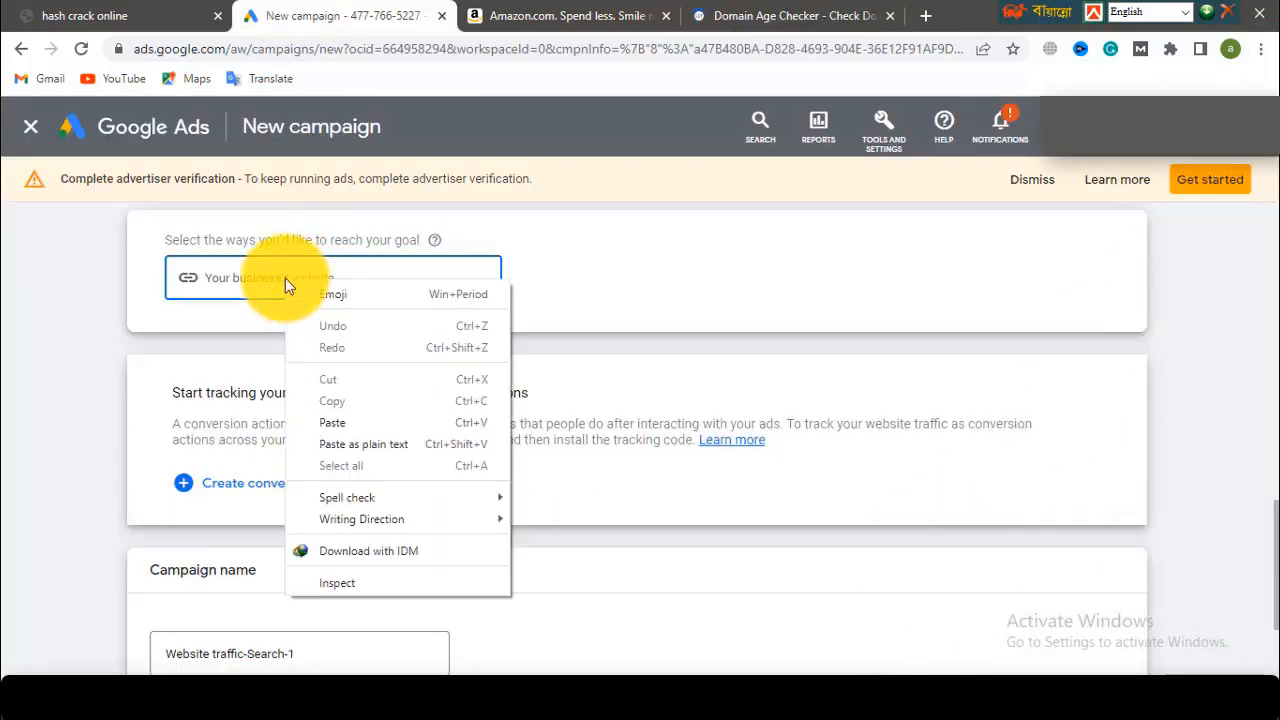
left_click(331, 423)
scroll(205, 474, "down", 1)
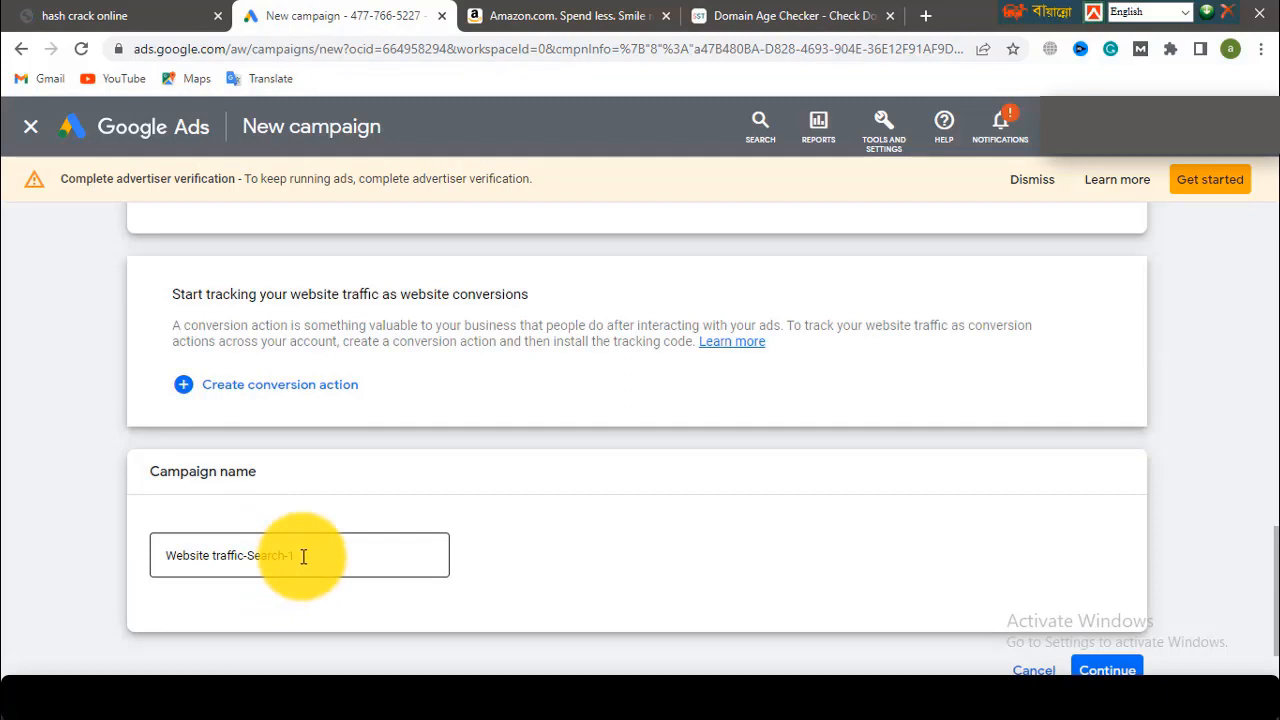
- Name the campaign "Hash Crack Online Search-1" and continue to the budget and bidding settings
left_click_drag(303, 556, 166, 557)
key("ctrl+v")
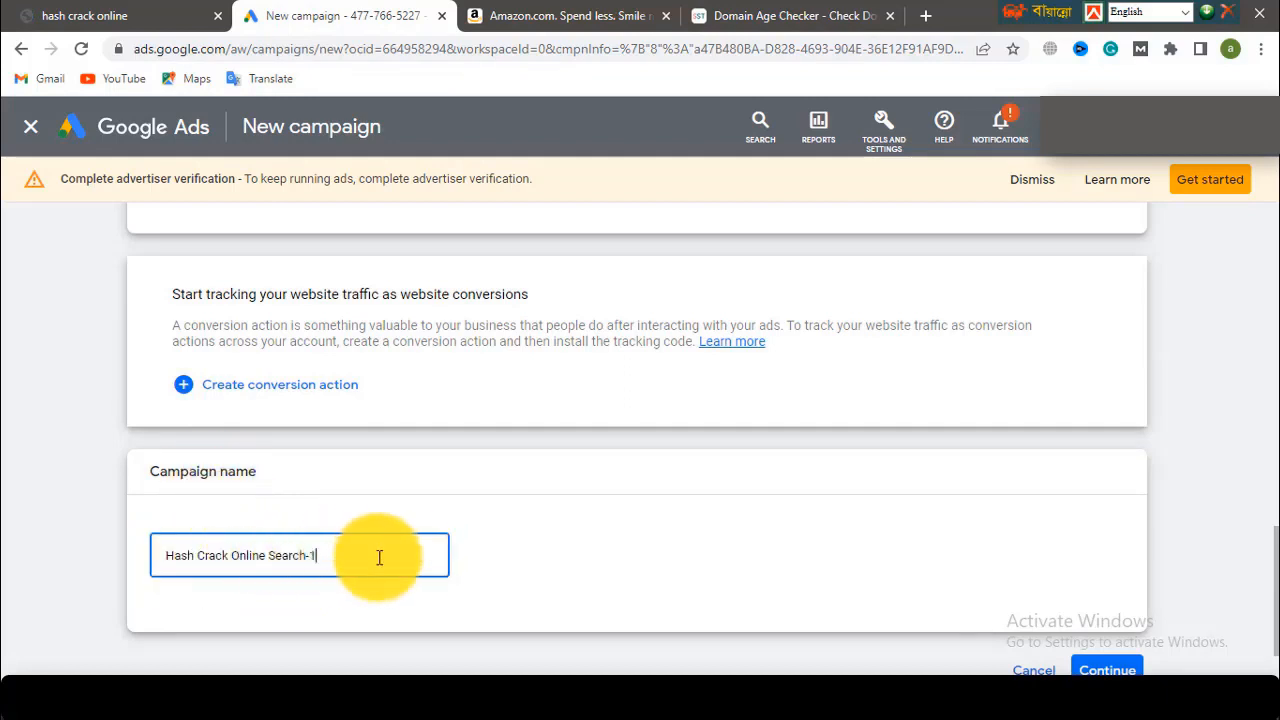
scroll(700, 560, "down", 1)
left_click(1116, 590)
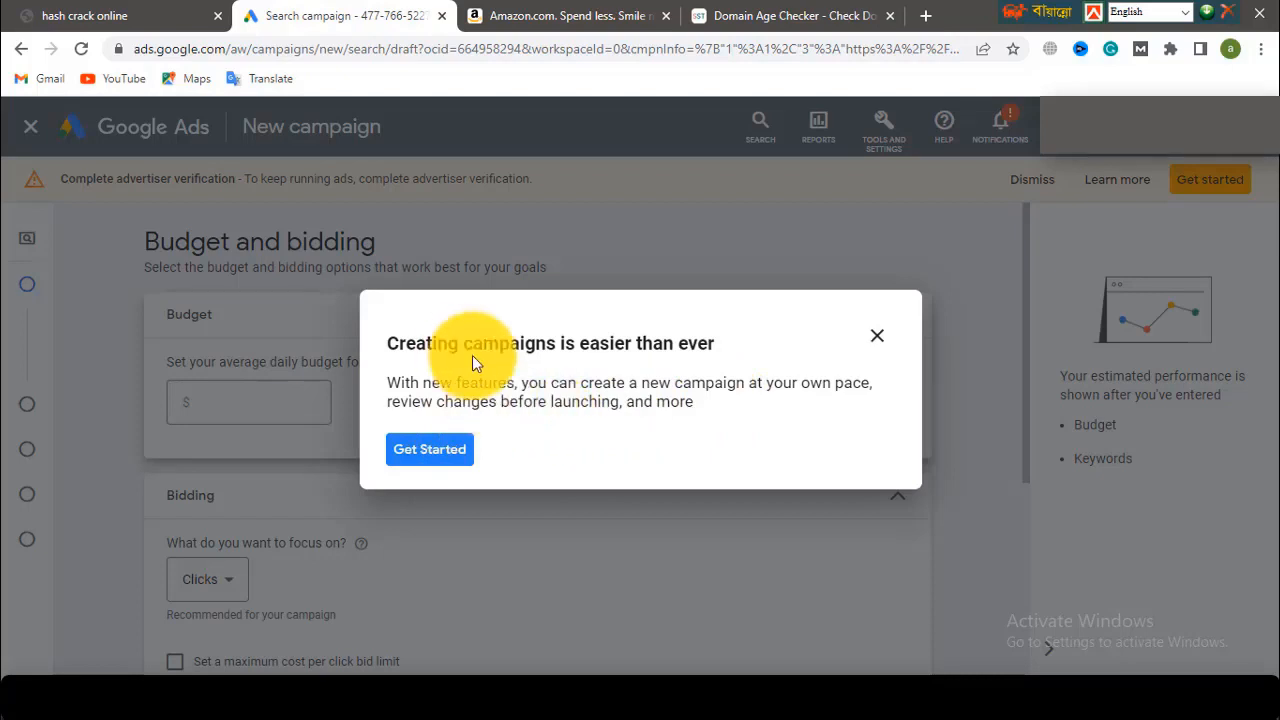
- Exit the campaign creation guide, then collapse and reopen the Budget section
left_click(880, 341)
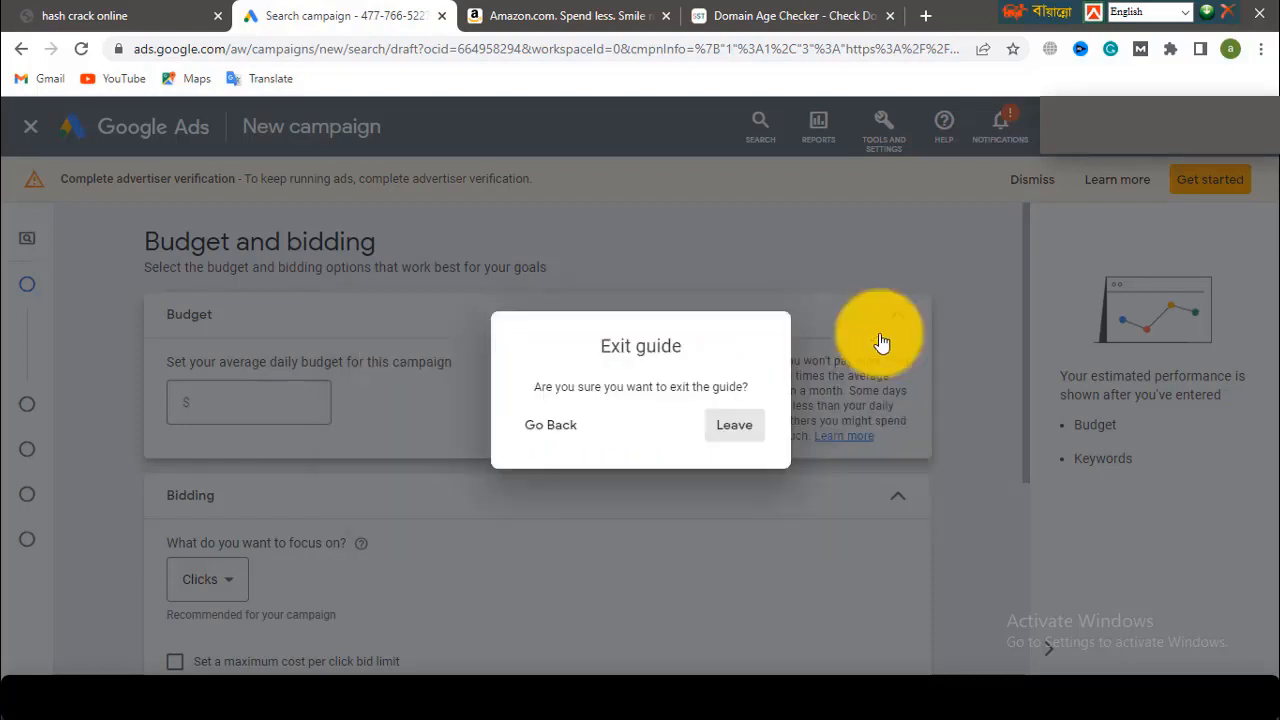
left_click(736, 425)
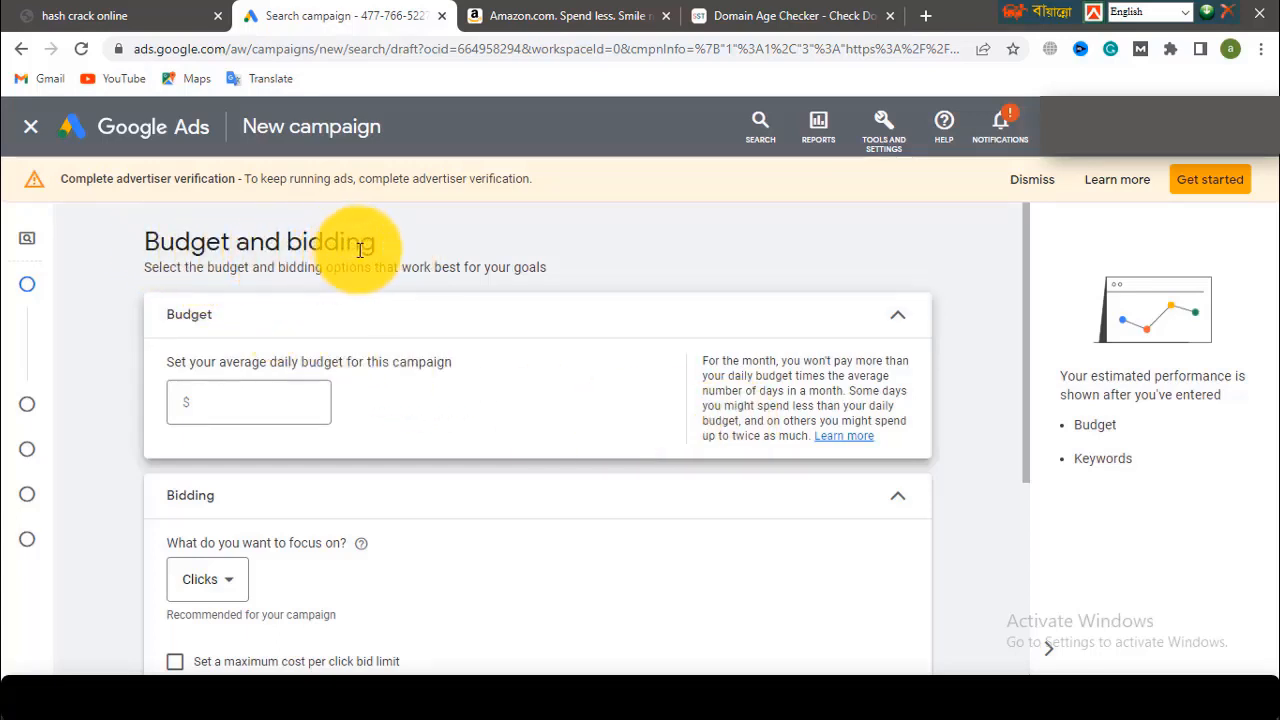
left_click(896, 318)
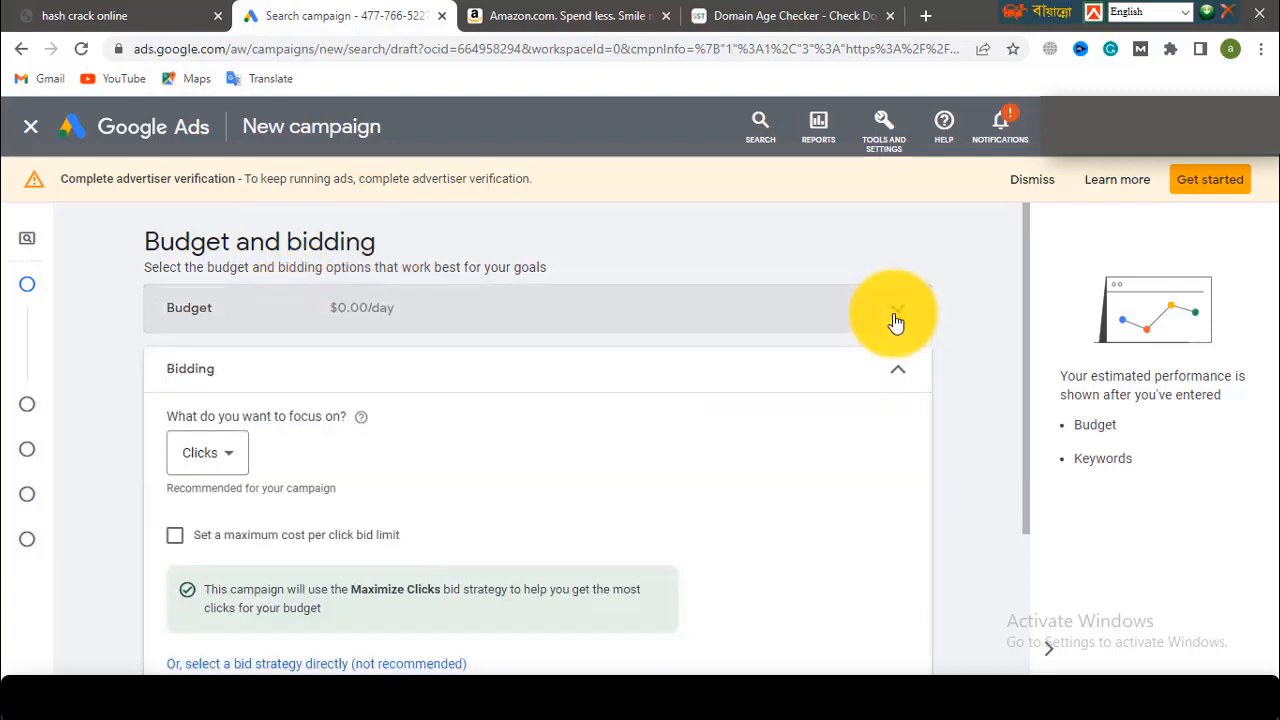
left_click(896, 318)
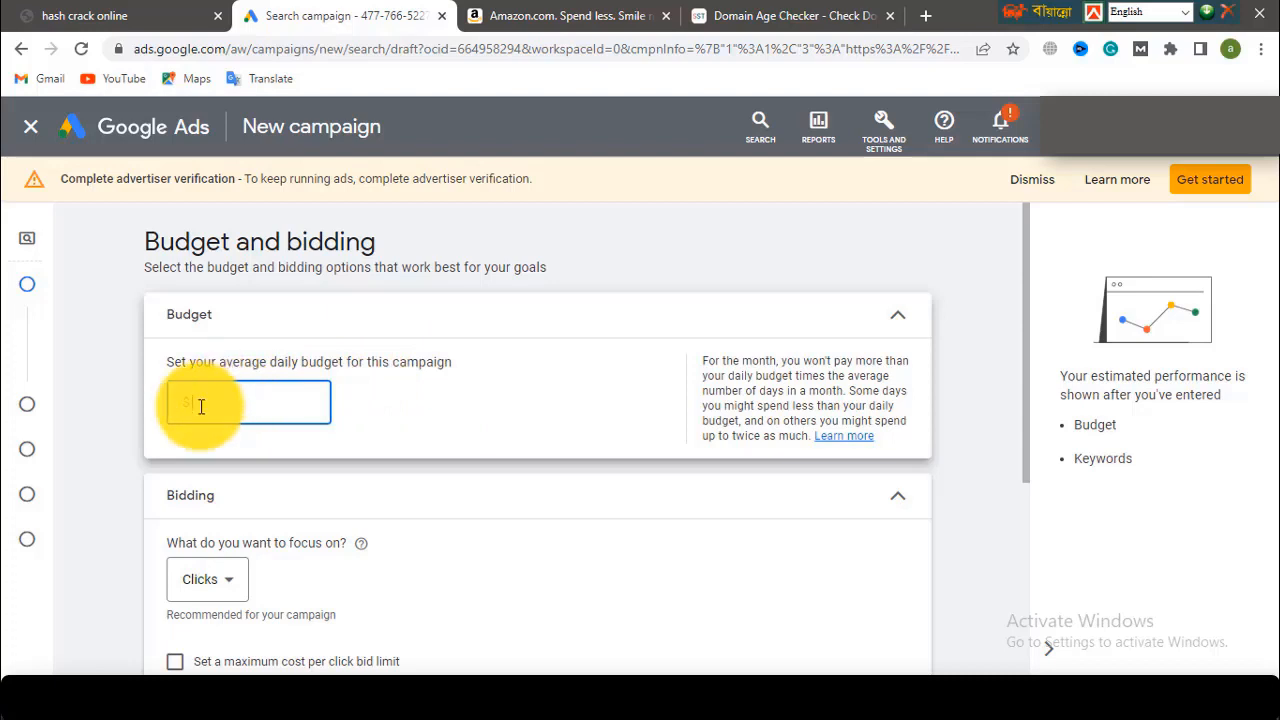
- Set the campaign's average daily budget to $2.00 and choose Clicks as the bidding focus
type("101")
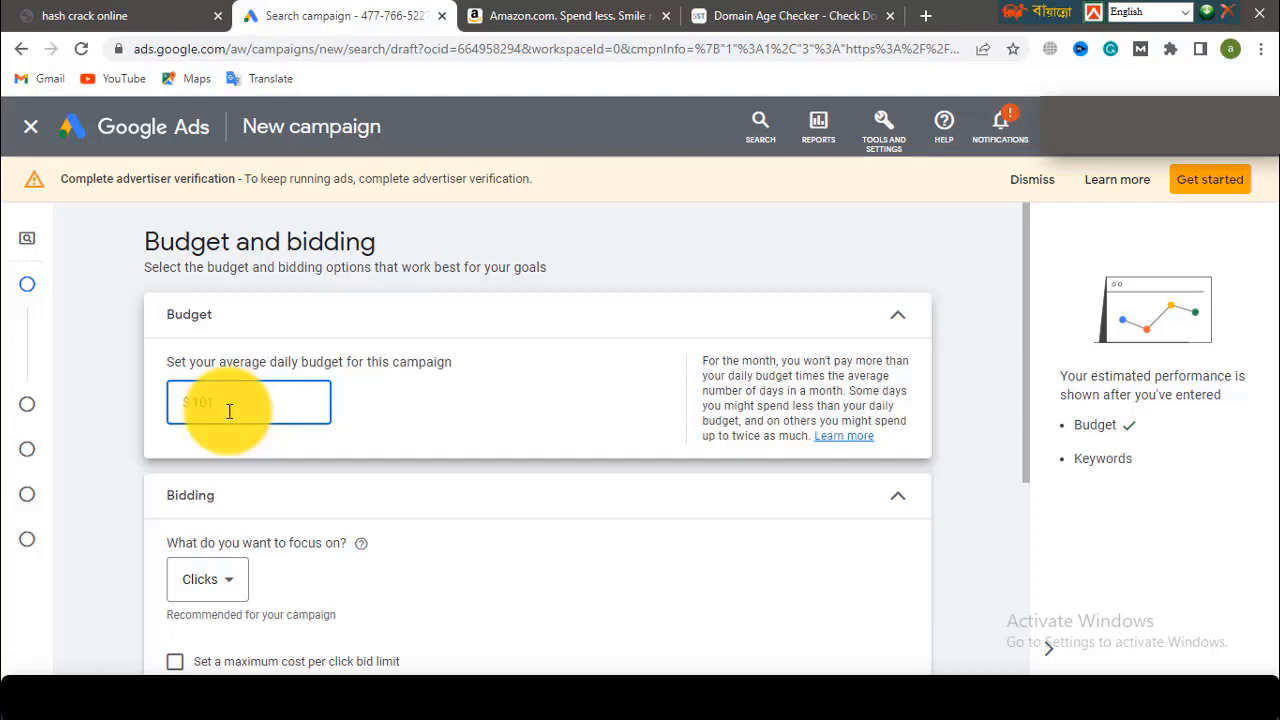
scroll(324, 431, "down", 1)
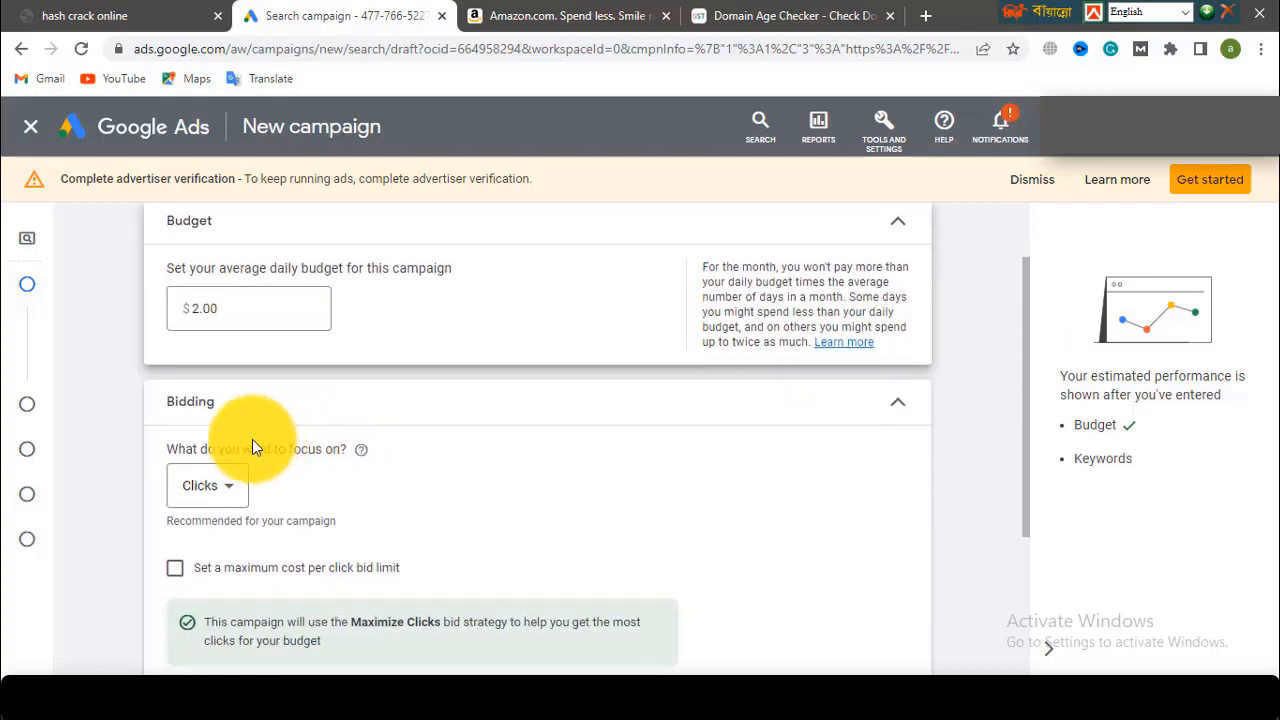
left_click(228, 490)
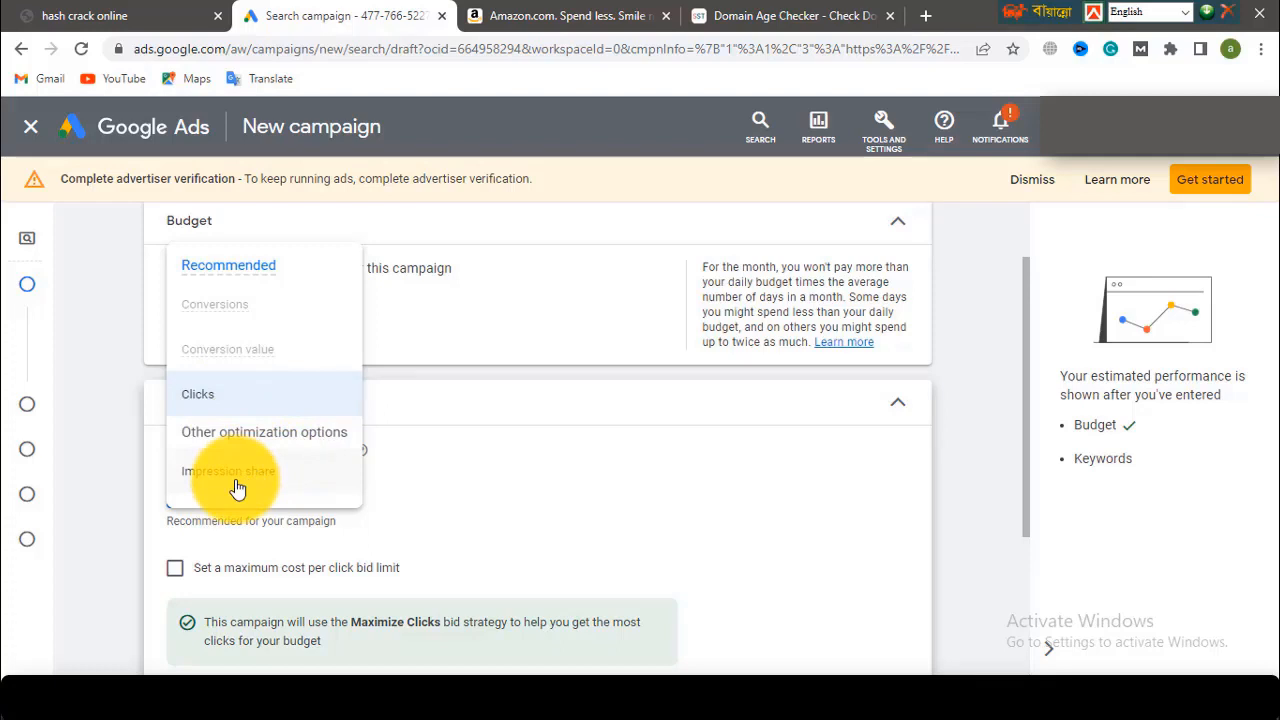
left_click(217, 404)
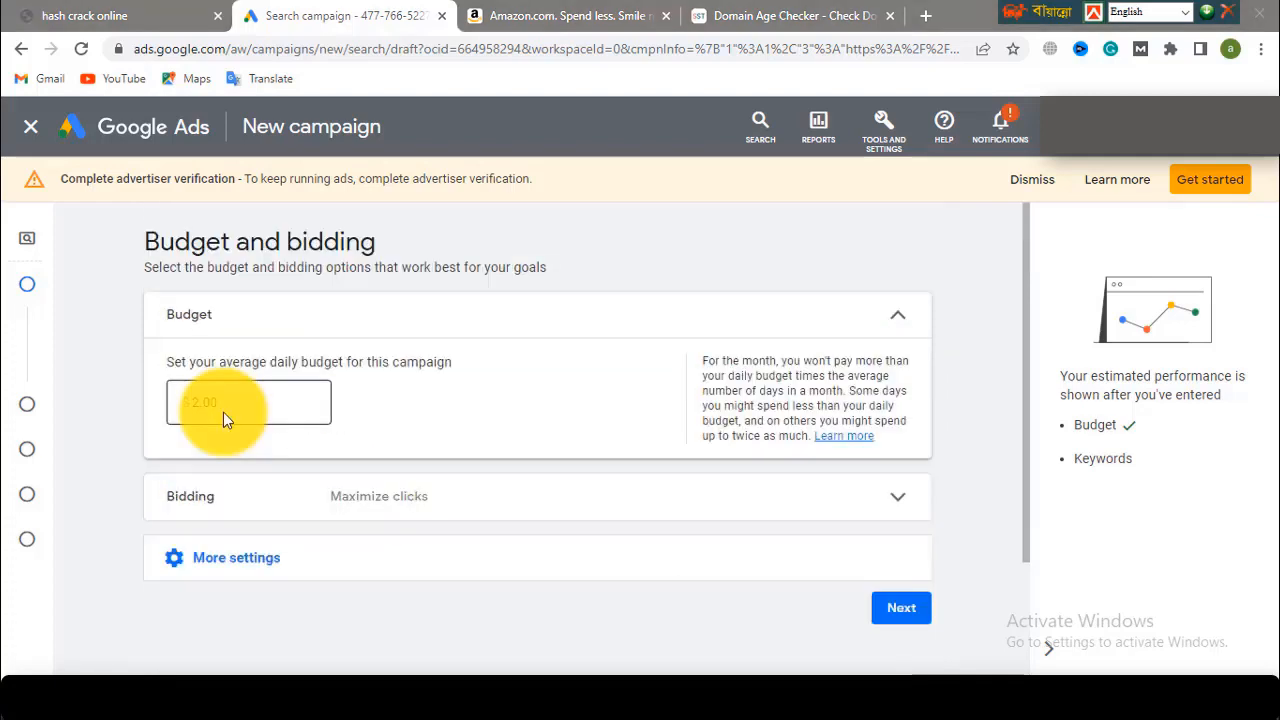
left_click(203, 401)
type("2.00")
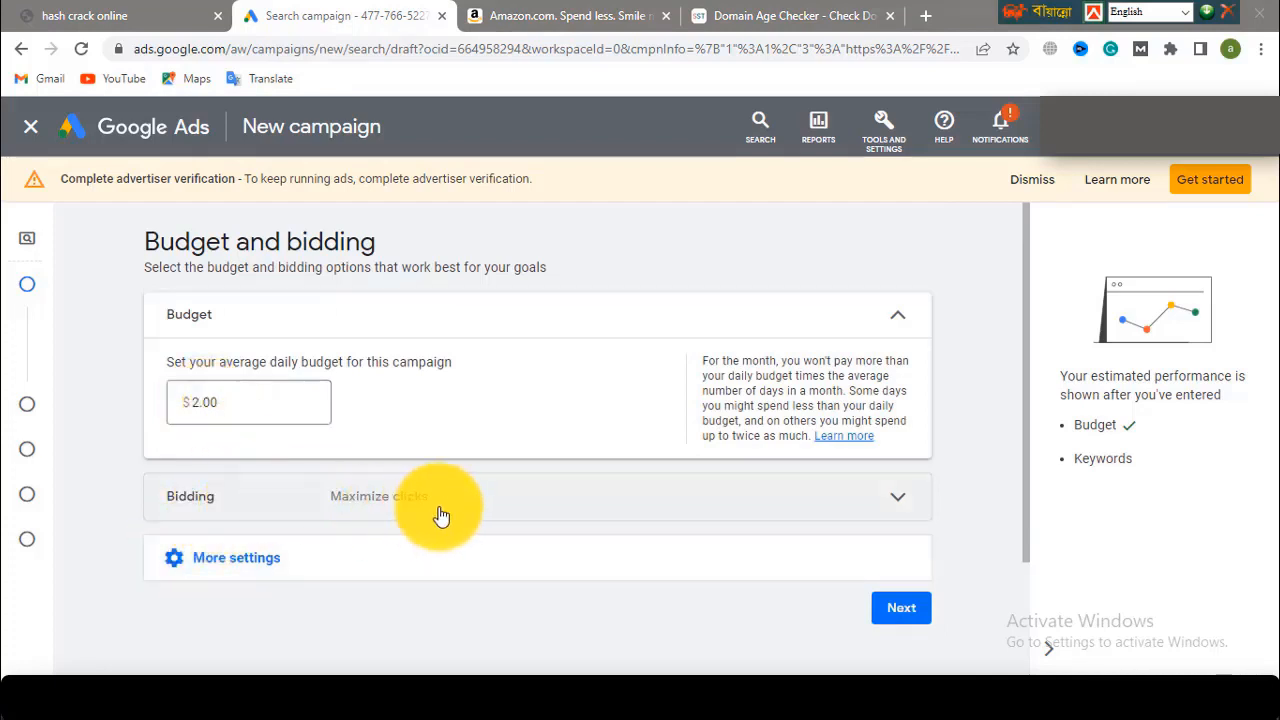
- Look through the available bid strategies, keep Maximize clicks and continue to the campaign settings
left_click(899, 505)
scroll(372, 546, "down", 1)
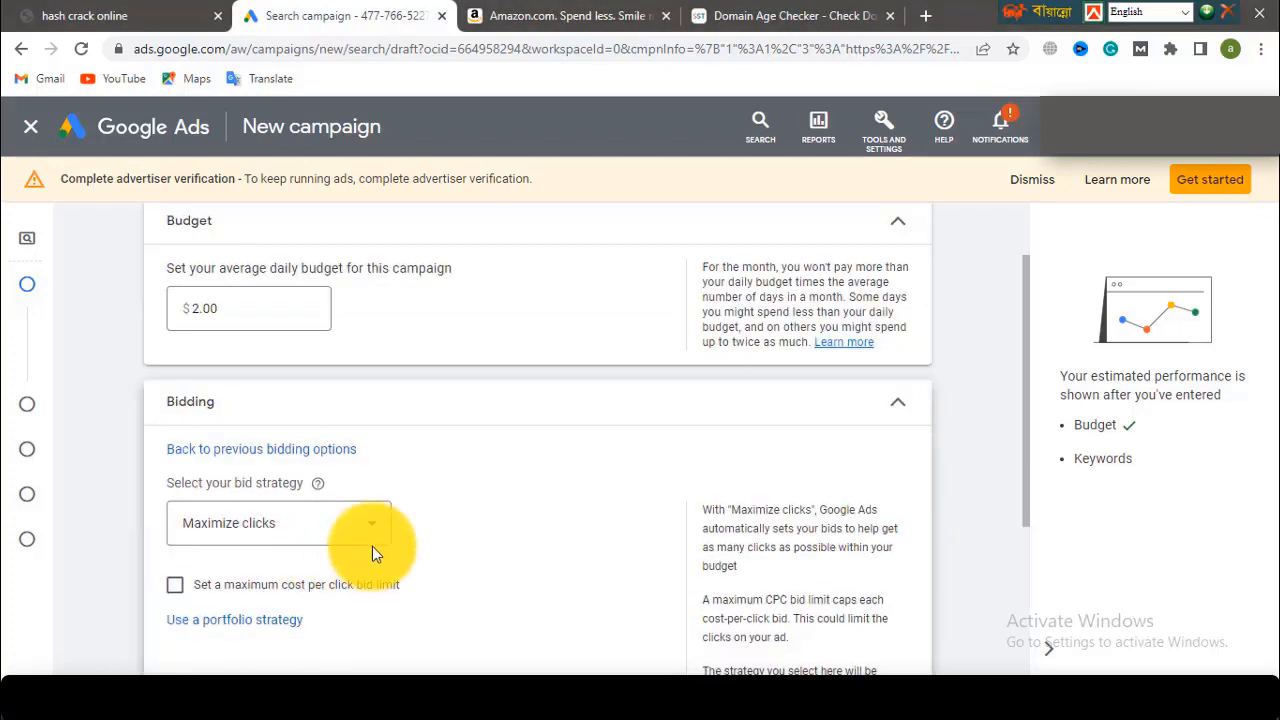
left_click(374, 535)
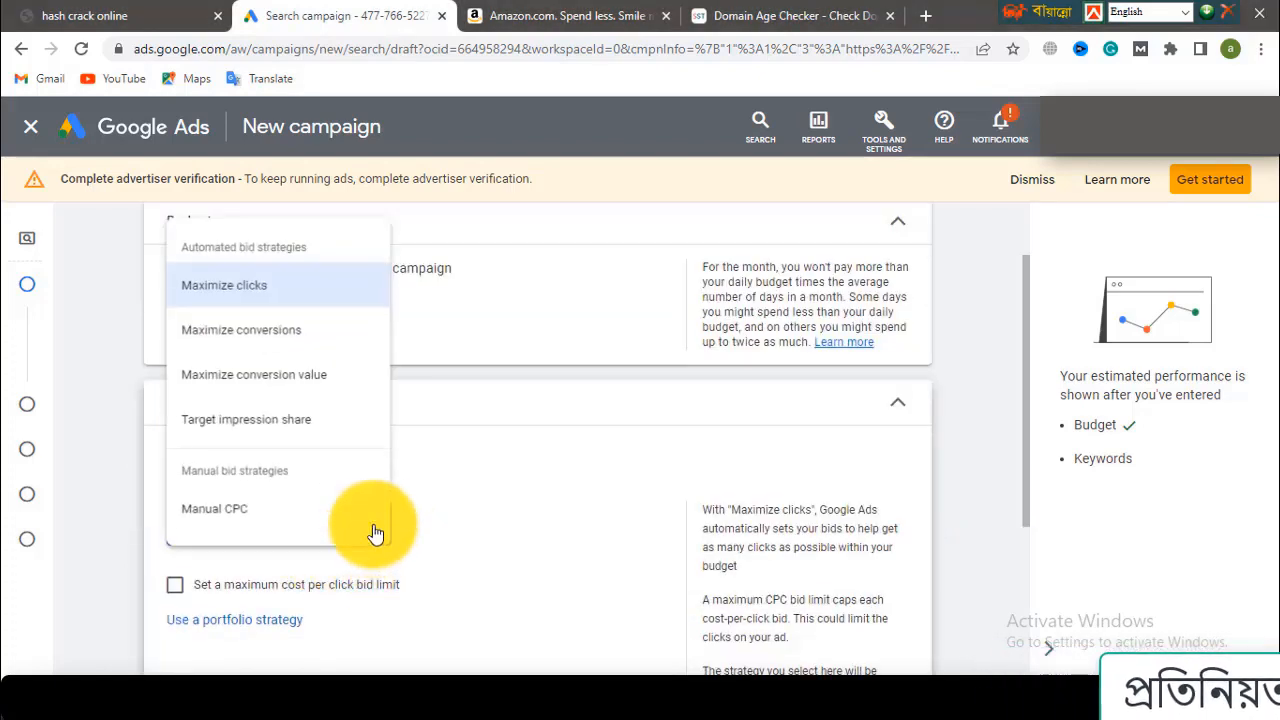
left_click(901, 413)
left_click(899, 405)
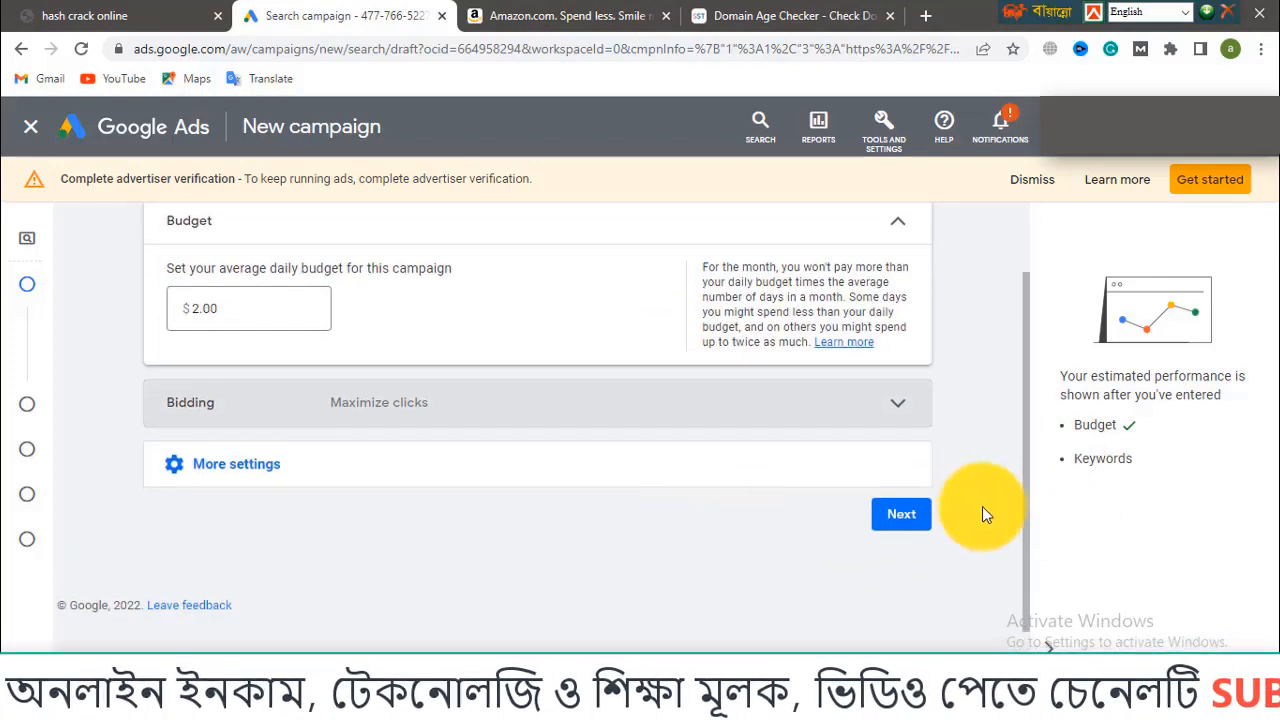
left_click(880, 515)
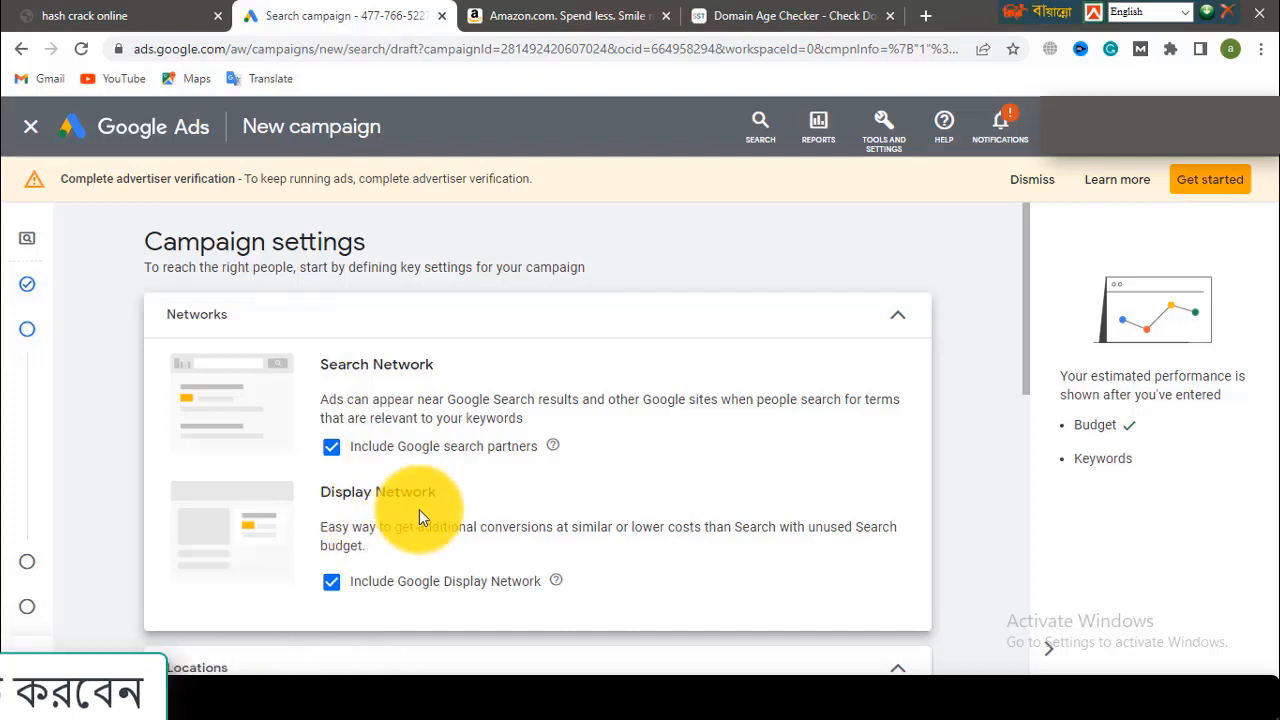
- Target the United States, the United Kingdom and Saudi Arabia as custom campaign locations
scroll(420, 515, "down", 1)
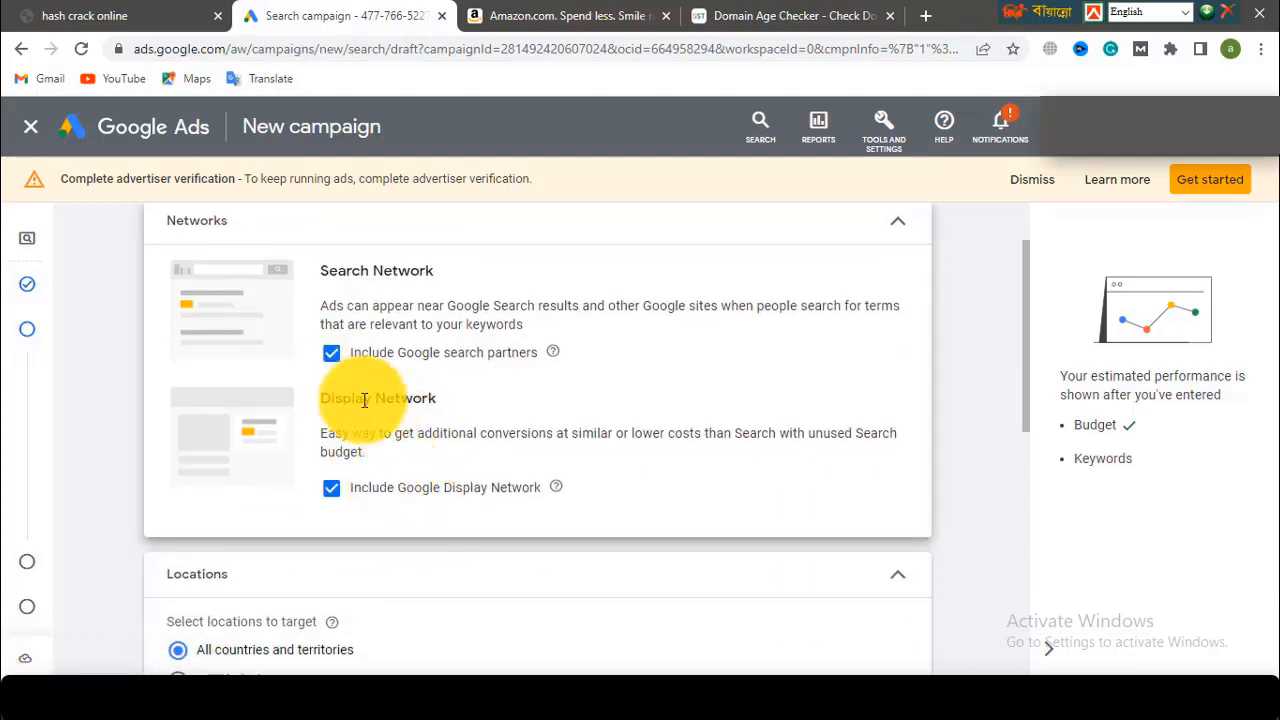
scroll(365, 400, "down", 2)
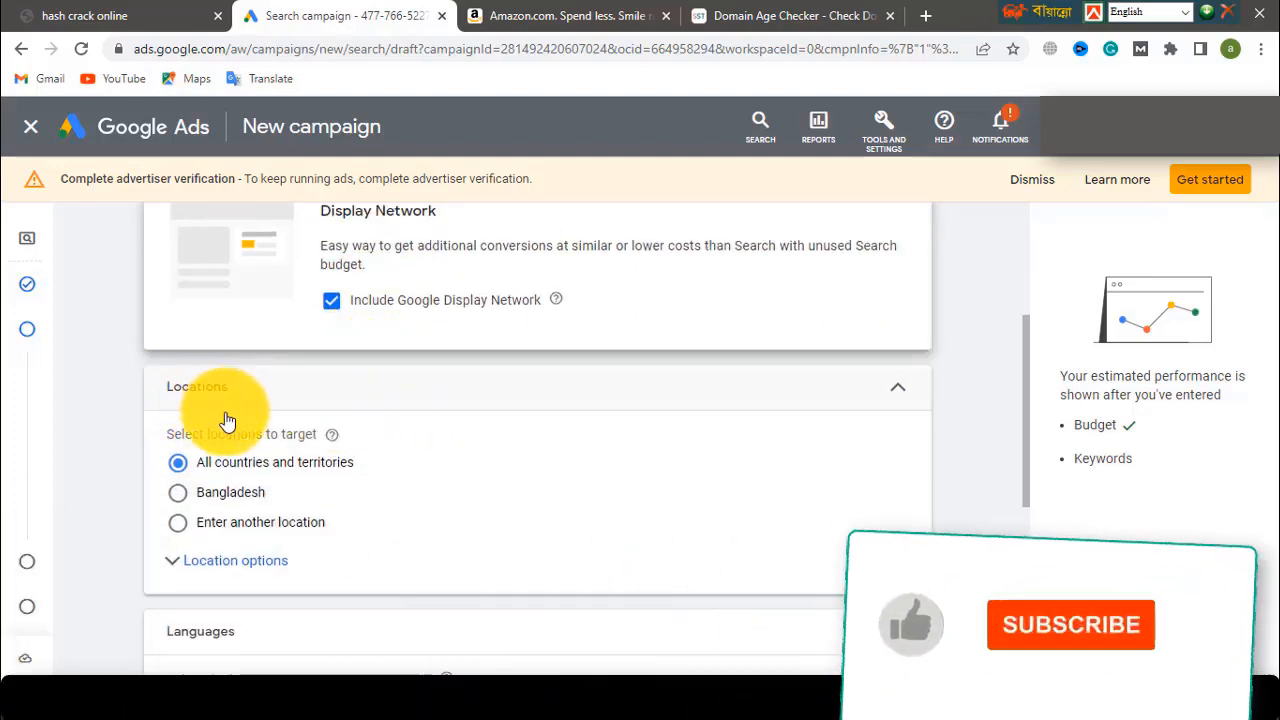
left_click(178, 494)
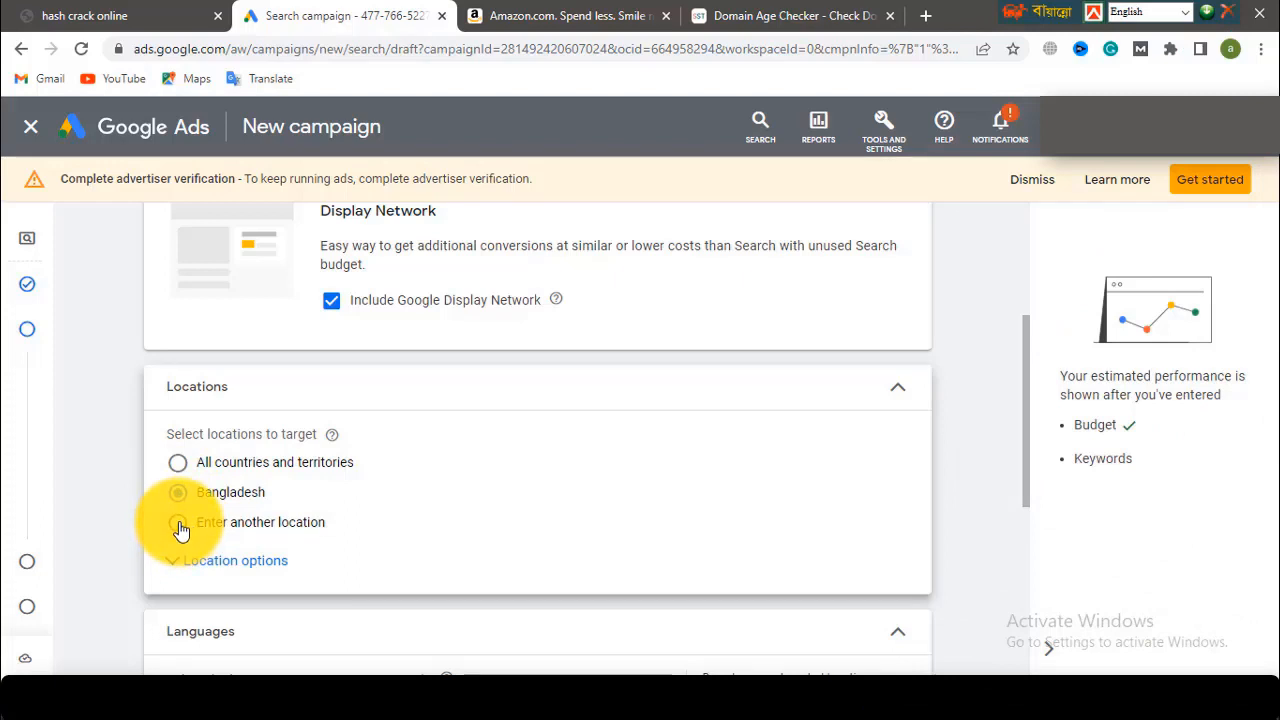
left_click(181, 527)
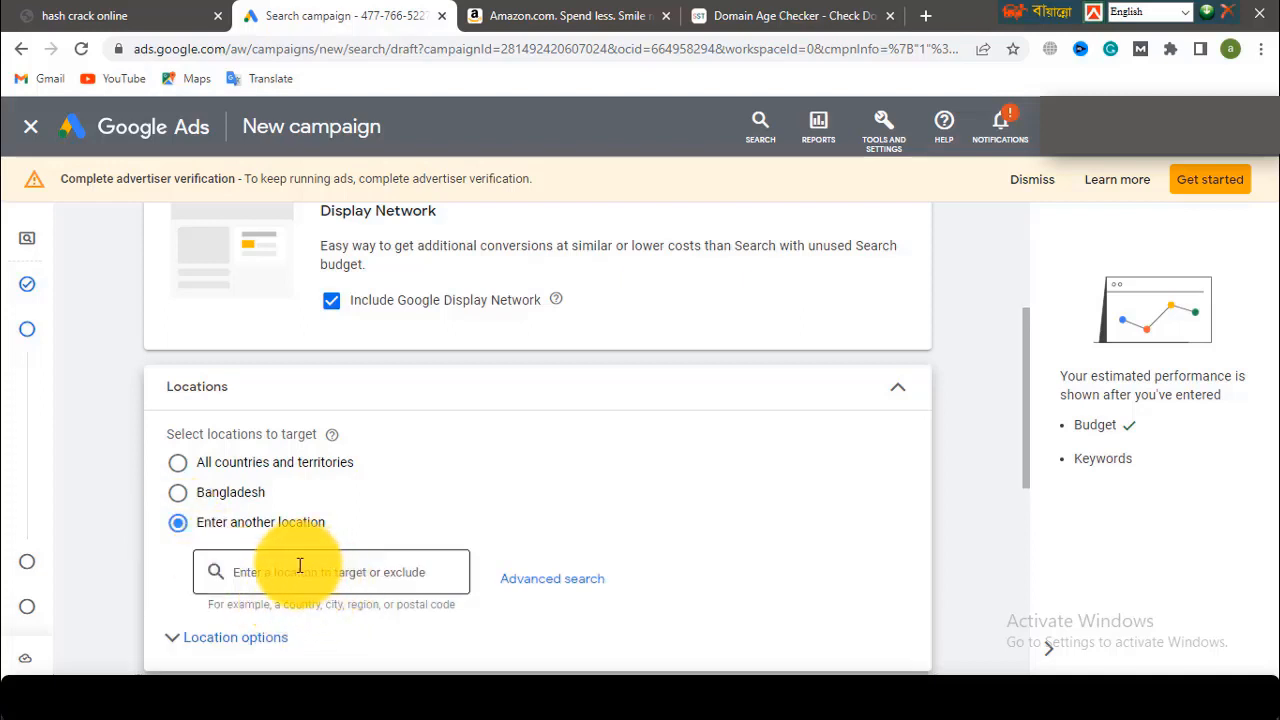
scroll(299, 566, "down", 1)
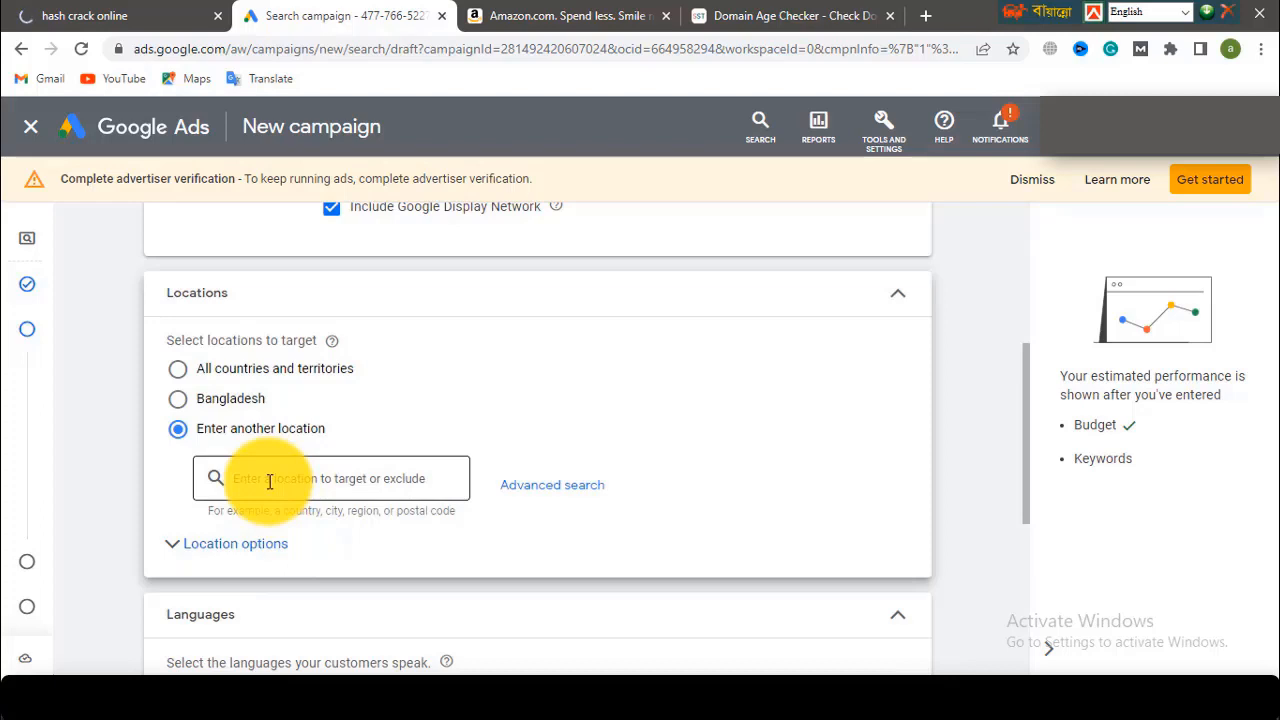
left_click(269, 481)
type("USA")
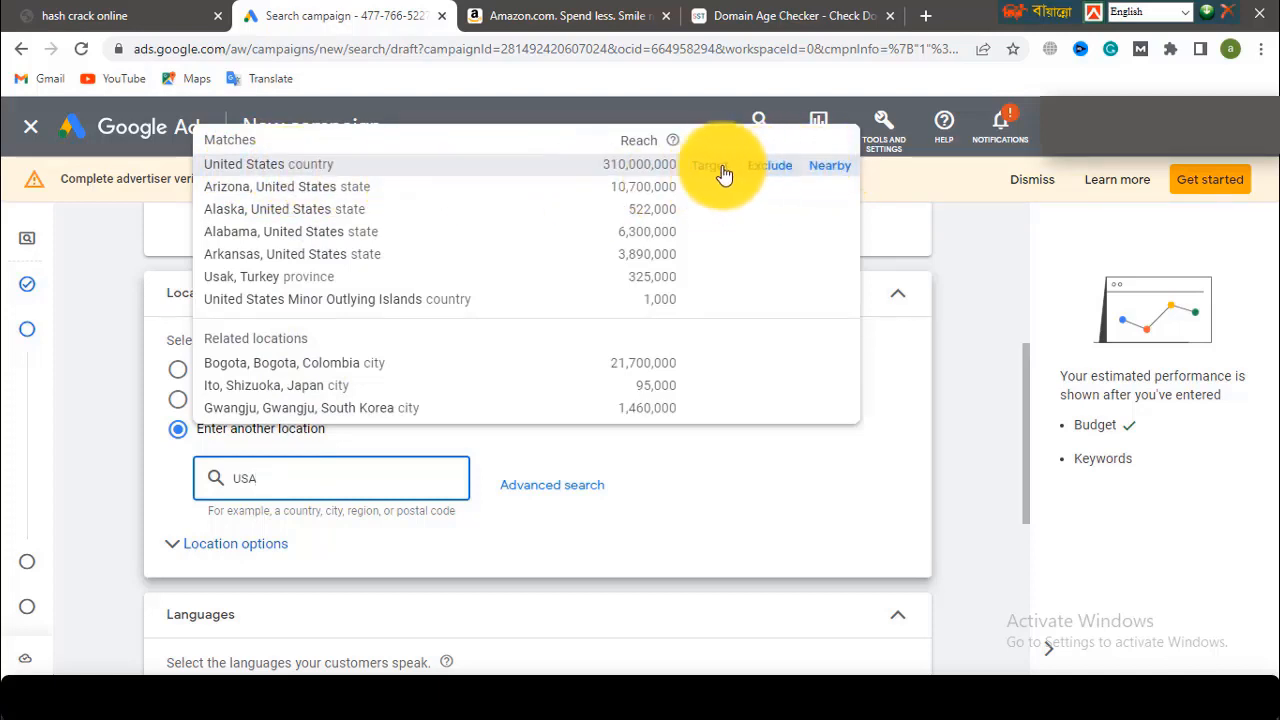
left_click(311, 163)
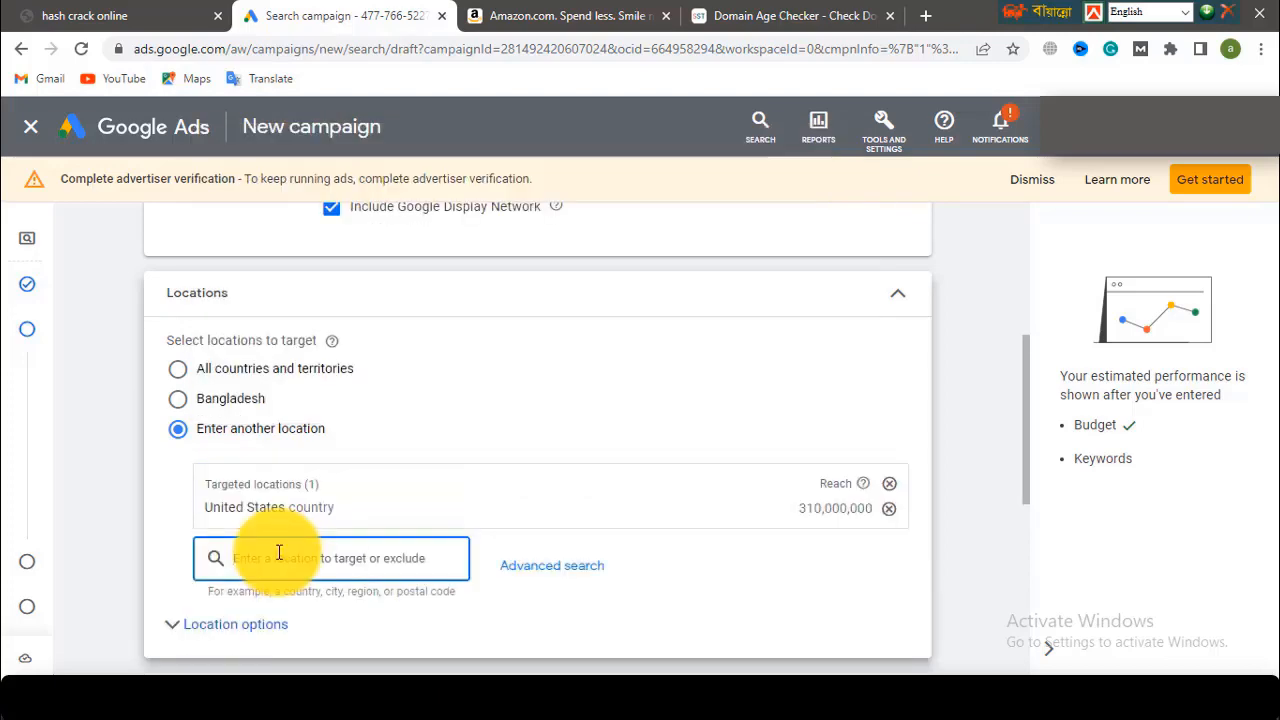
type("UK")
left_click(283, 248)
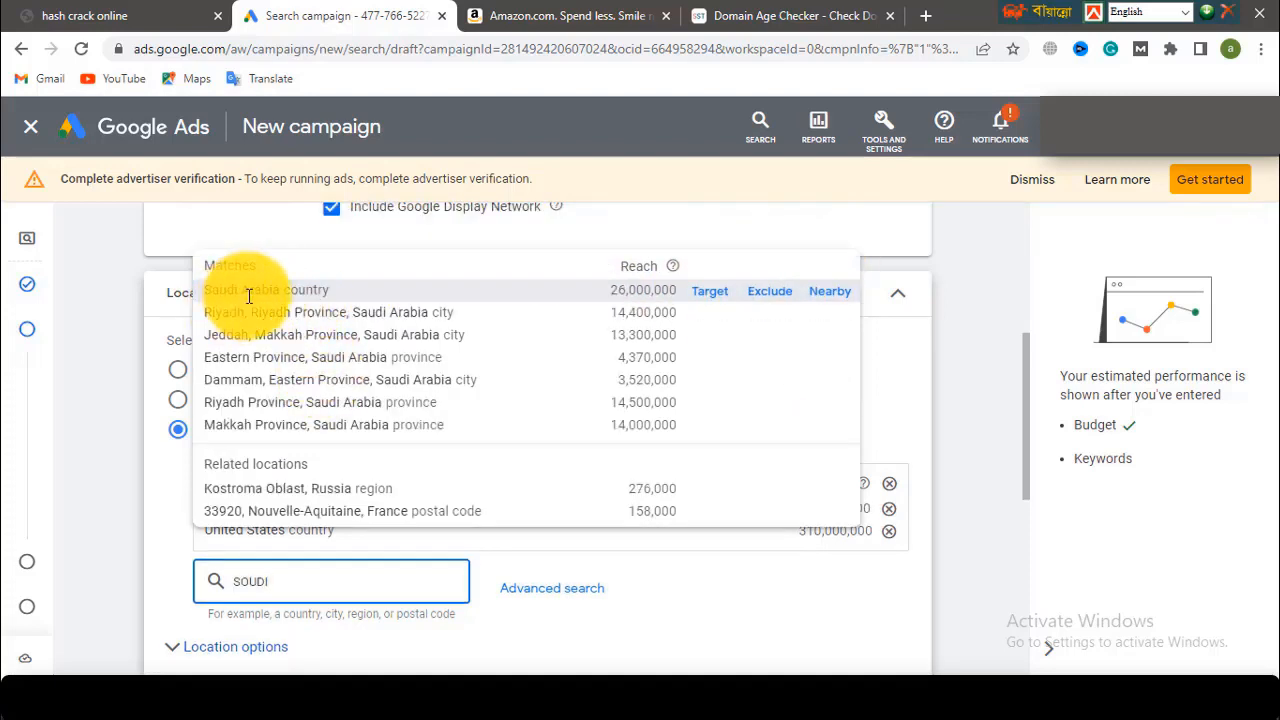
left_click(299, 290)
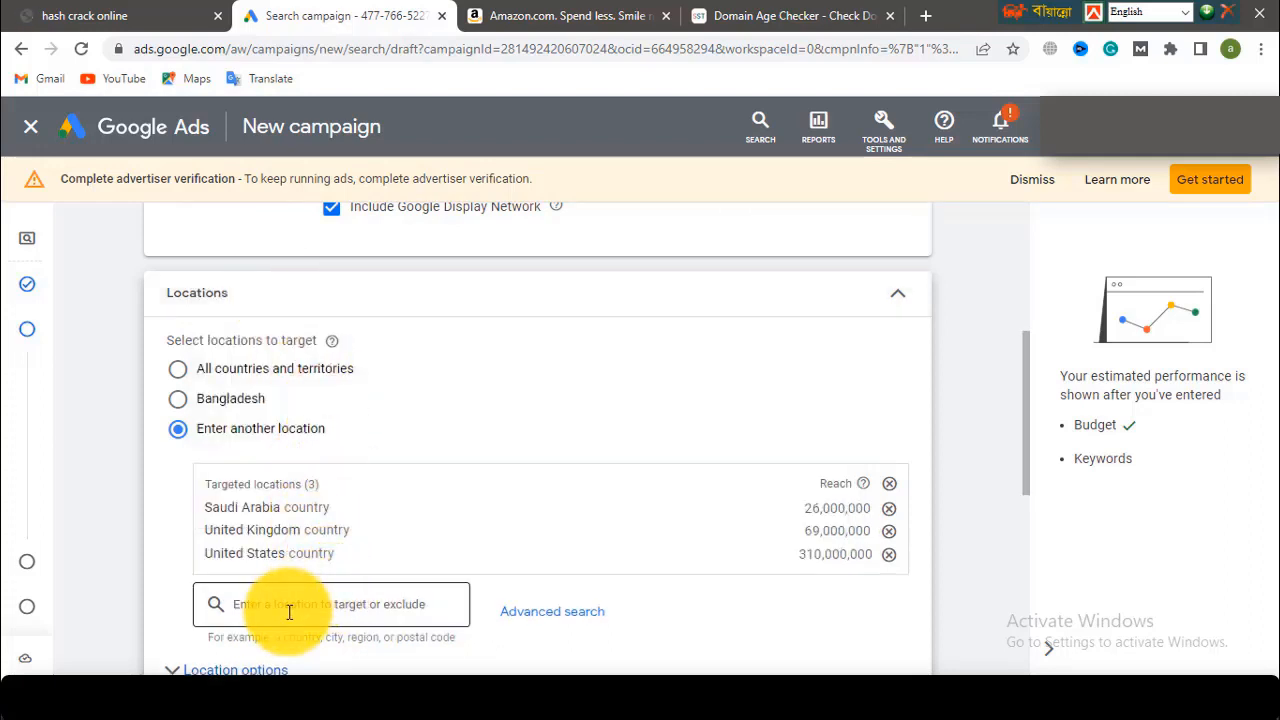
- Remove the three targeted countries and set the location targeting to all countries and territories
left_click(889, 556)
left_click(889, 533)
left_click(889, 510)
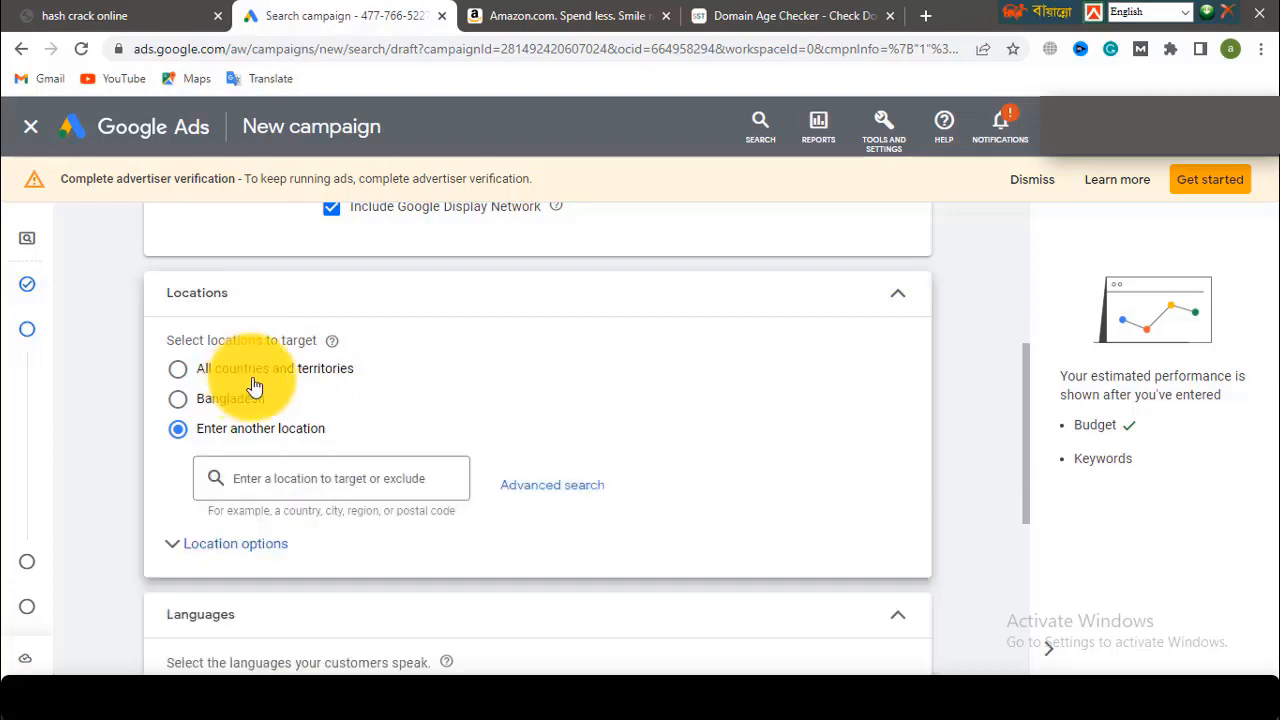
left_click(178, 370)
- Add Danish, Czech, Hindi and Greek to the languages the customers speak
scroll(313, 494, "down", 1)
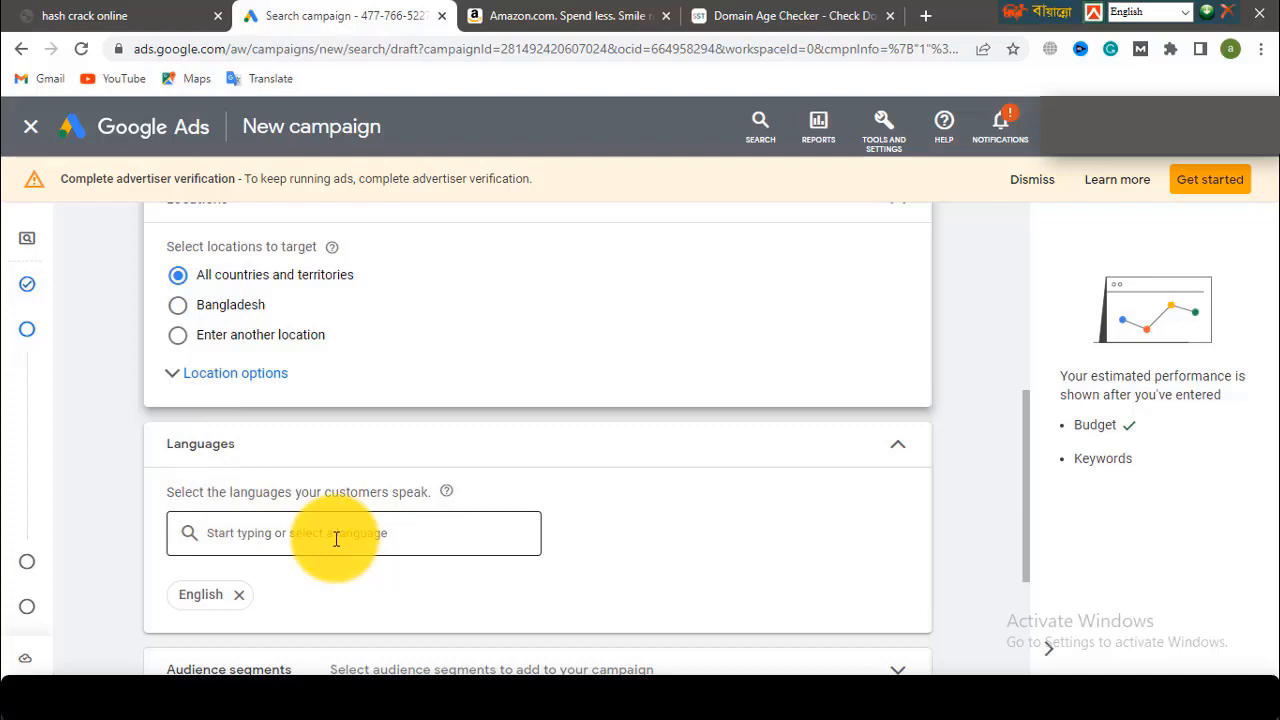
left_click(336, 538)
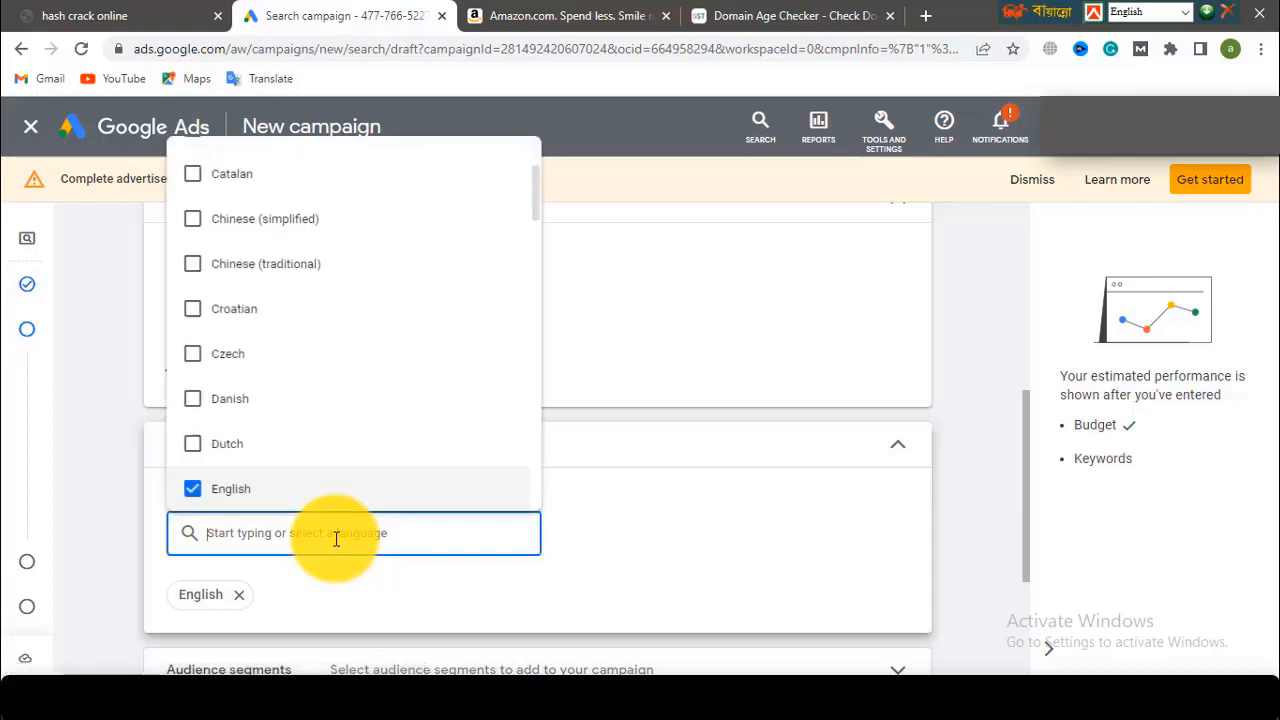
left_click(193, 396)
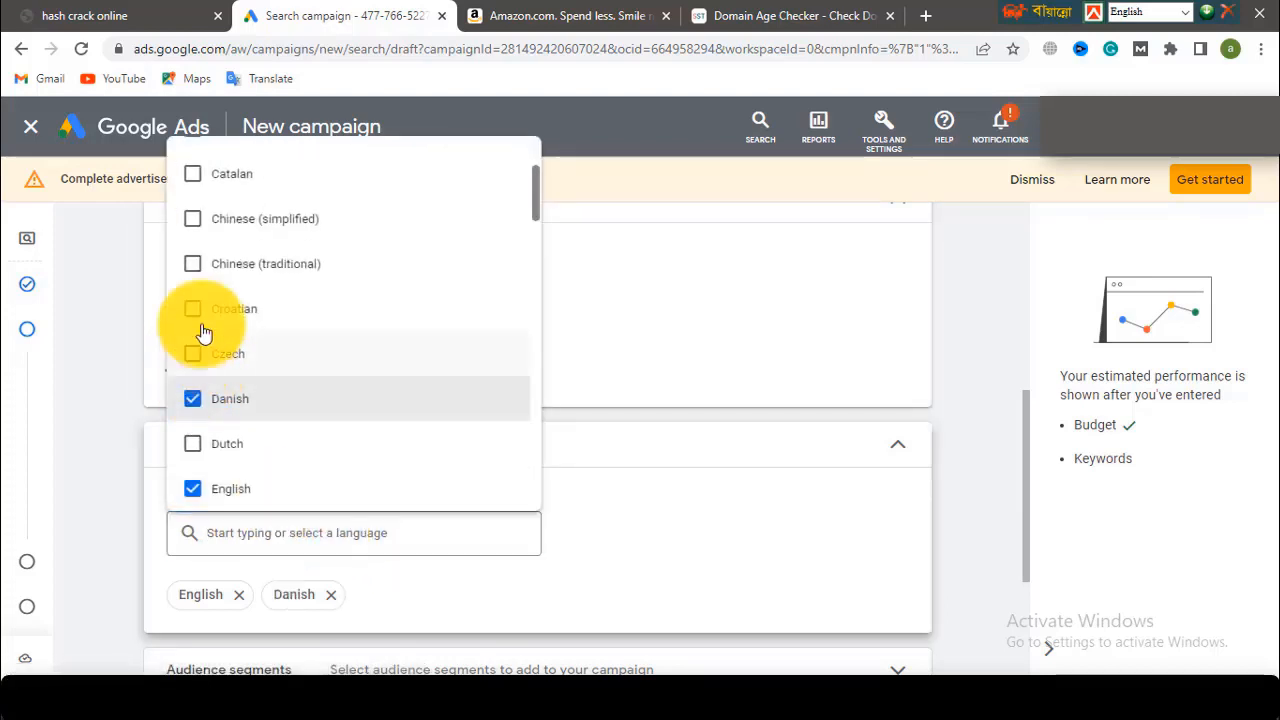
left_click(250, 366)
scroll(256, 400, "down", 3)
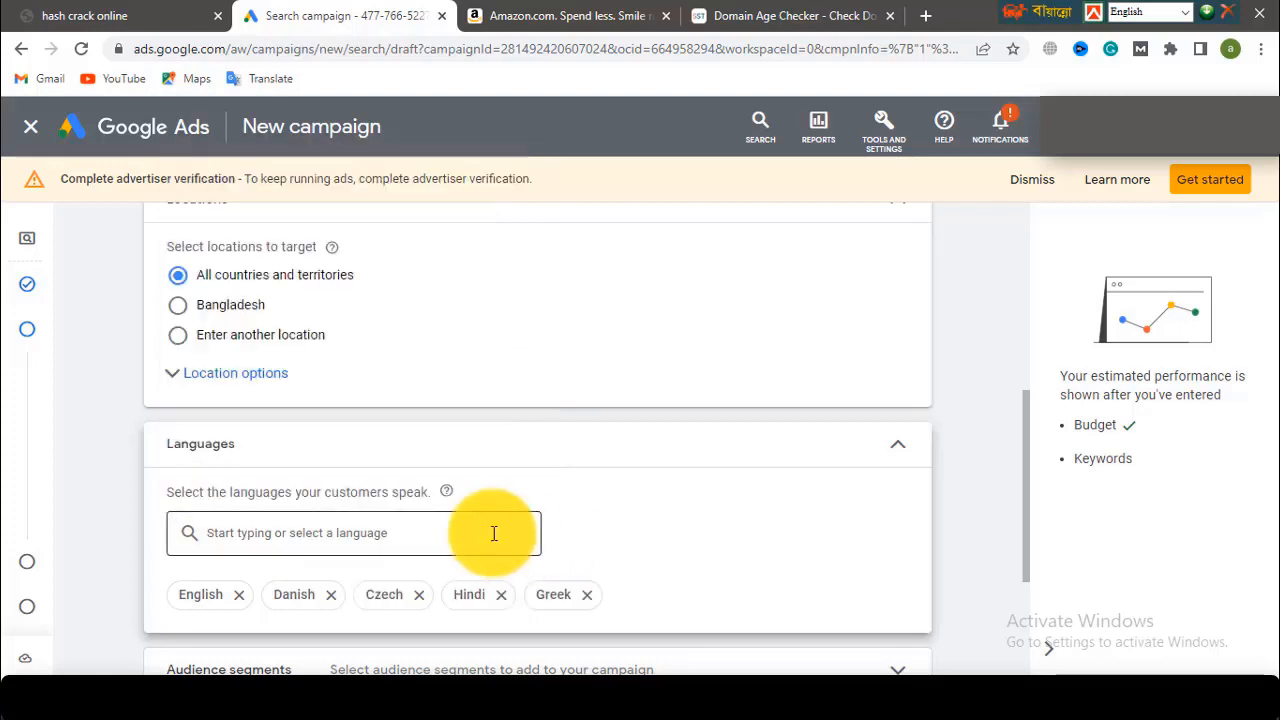
- Remove every selected language, including English, to make the campaign target all languages
left_click(587, 596)
left_click(501, 596)
left_click(419, 596)
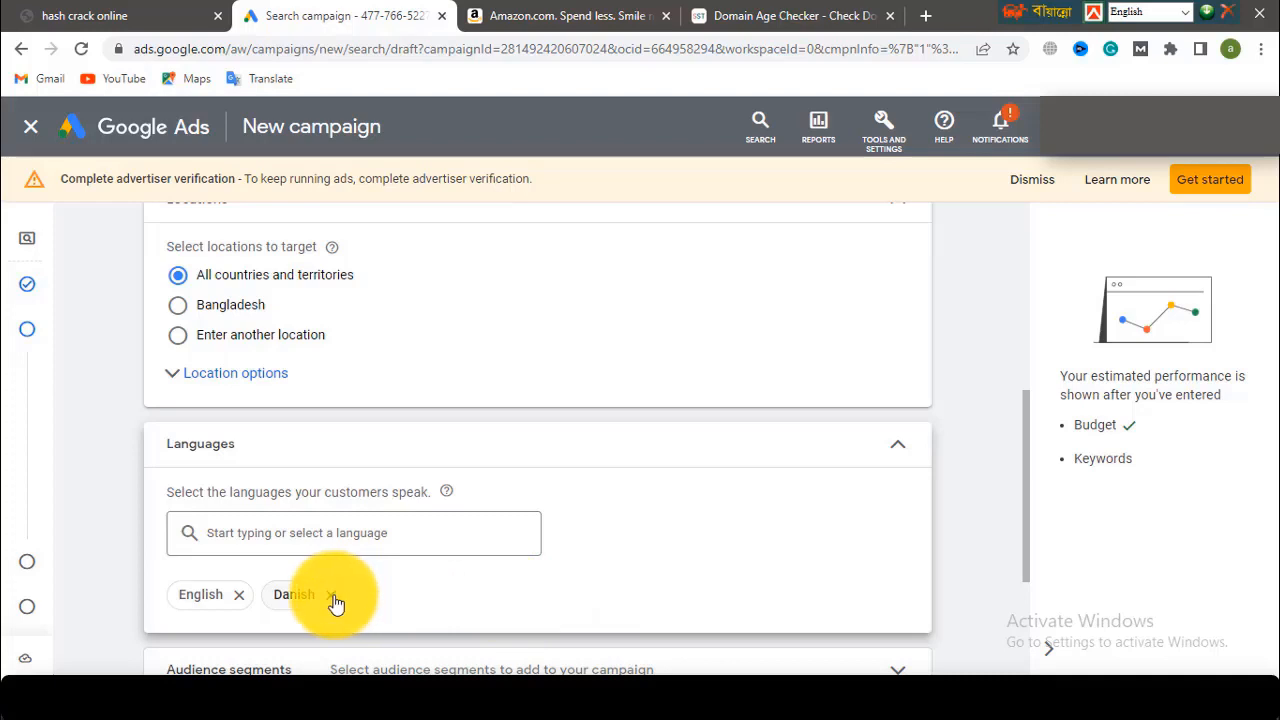
left_click(331, 596)
left_click(241, 596)
- Expand the audience segments and add Media & Entertainment and Social Media Enthusiasts to the campaign
scroll(400, 443, "down", 3)
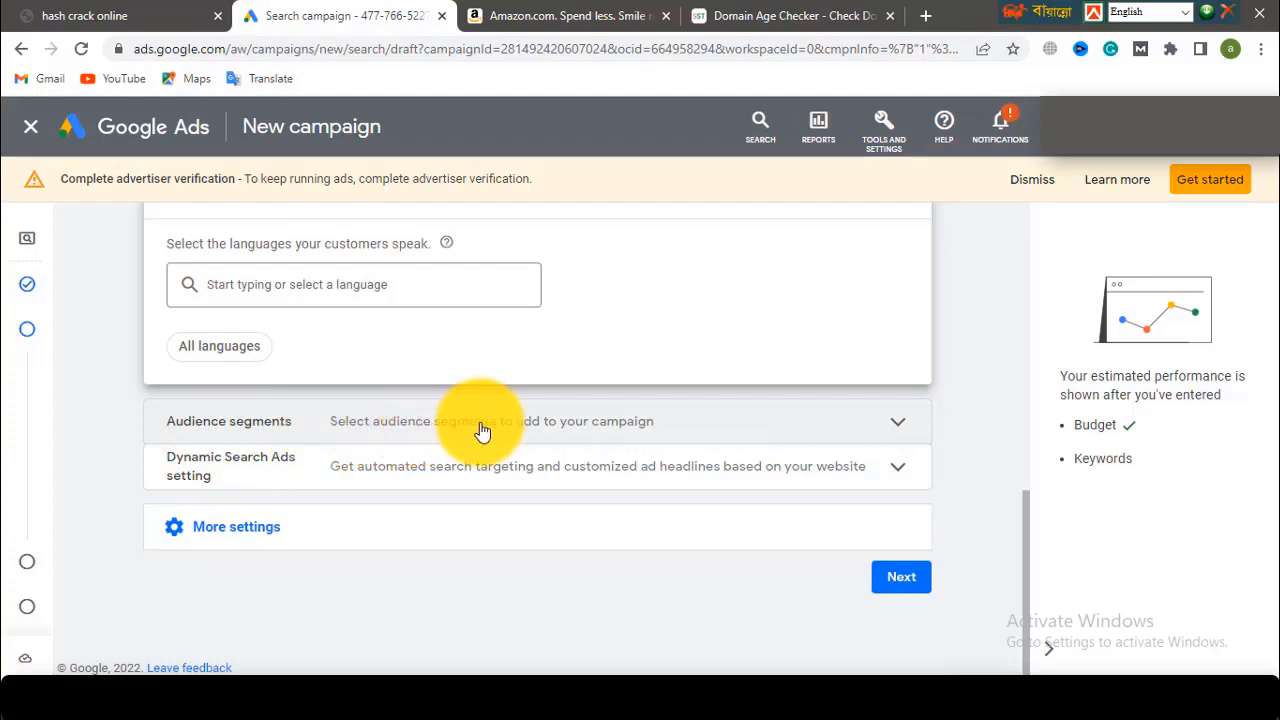
left_click(896, 429)
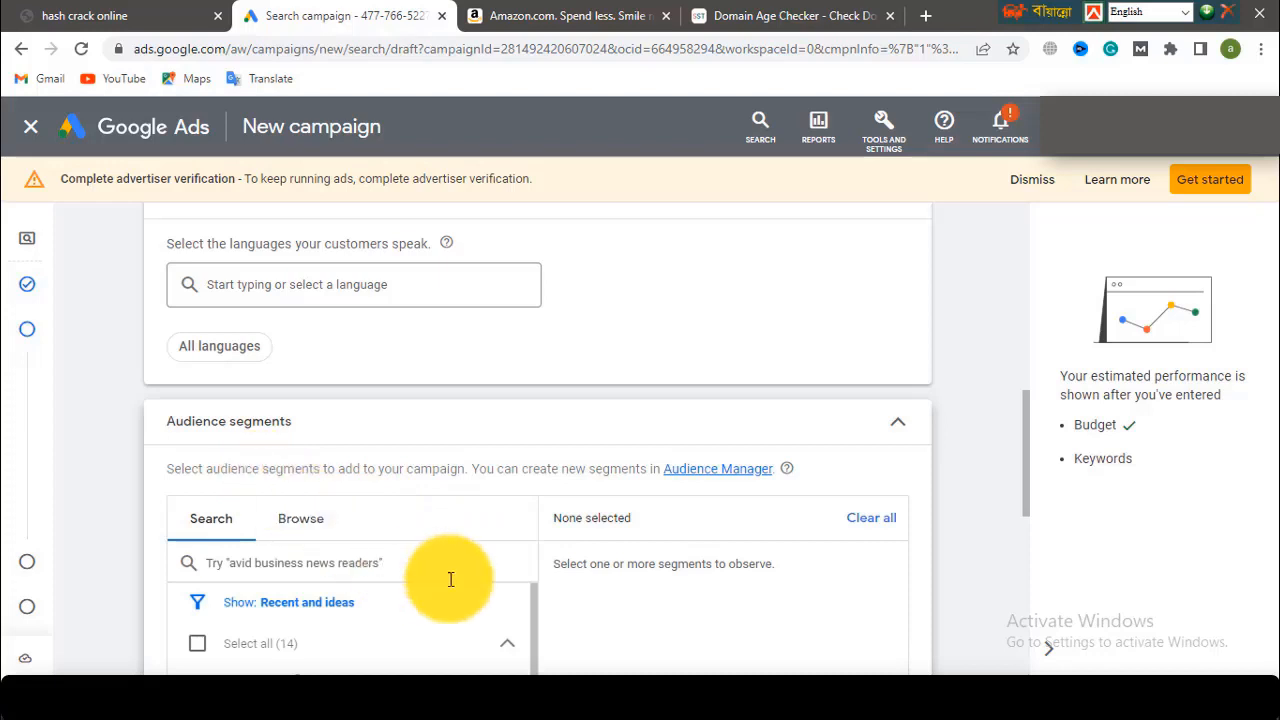
scroll(449, 563, "down", 3)
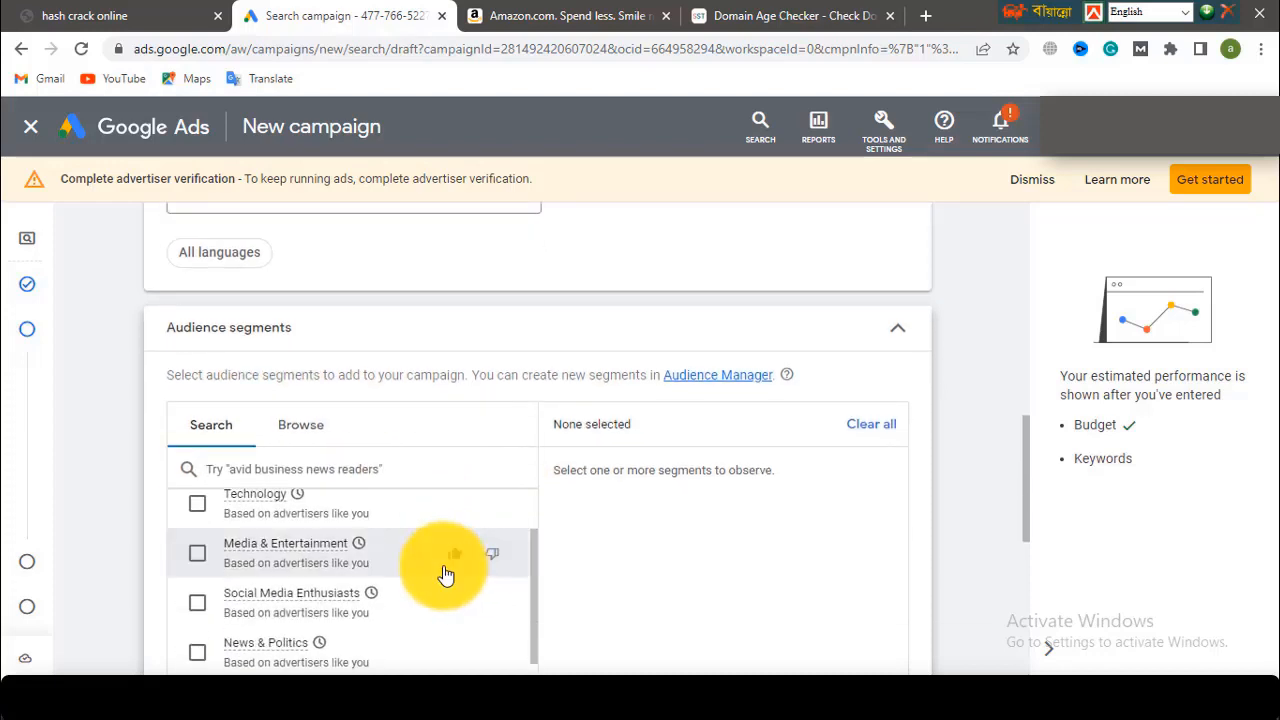
scroll(443, 571, "down", 2)
left_click(224, 471)
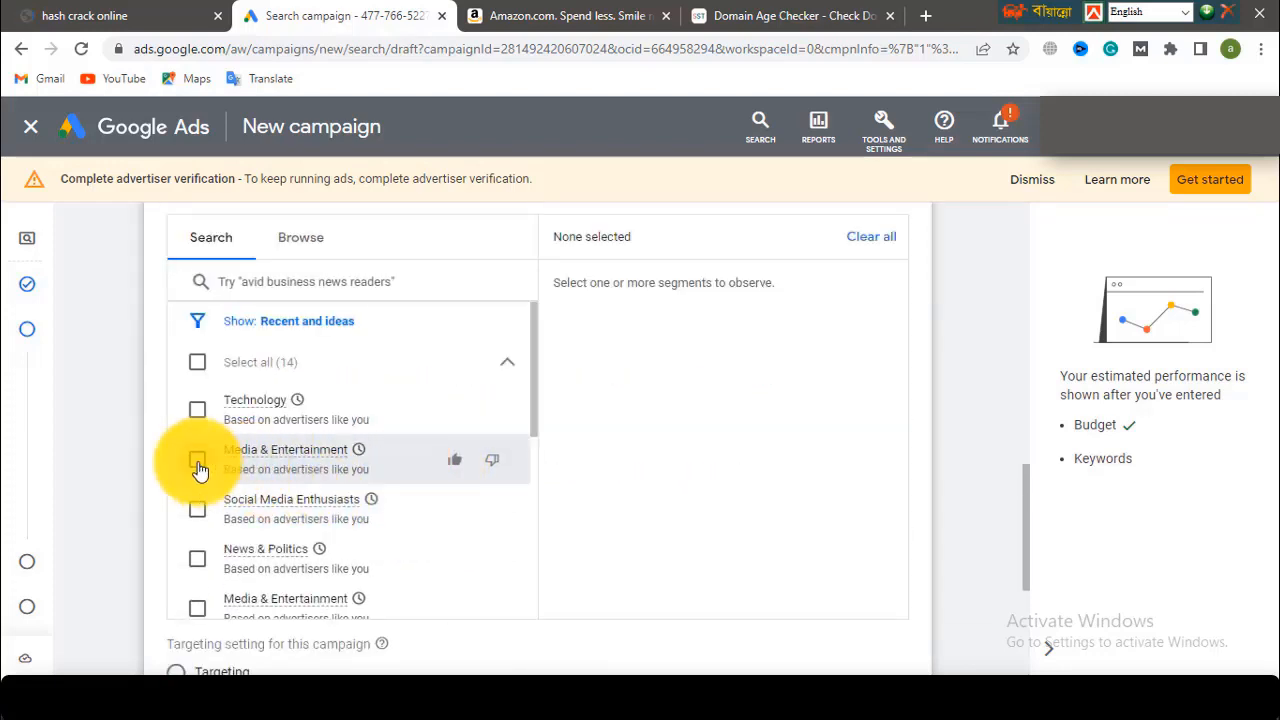
left_click(198, 511)
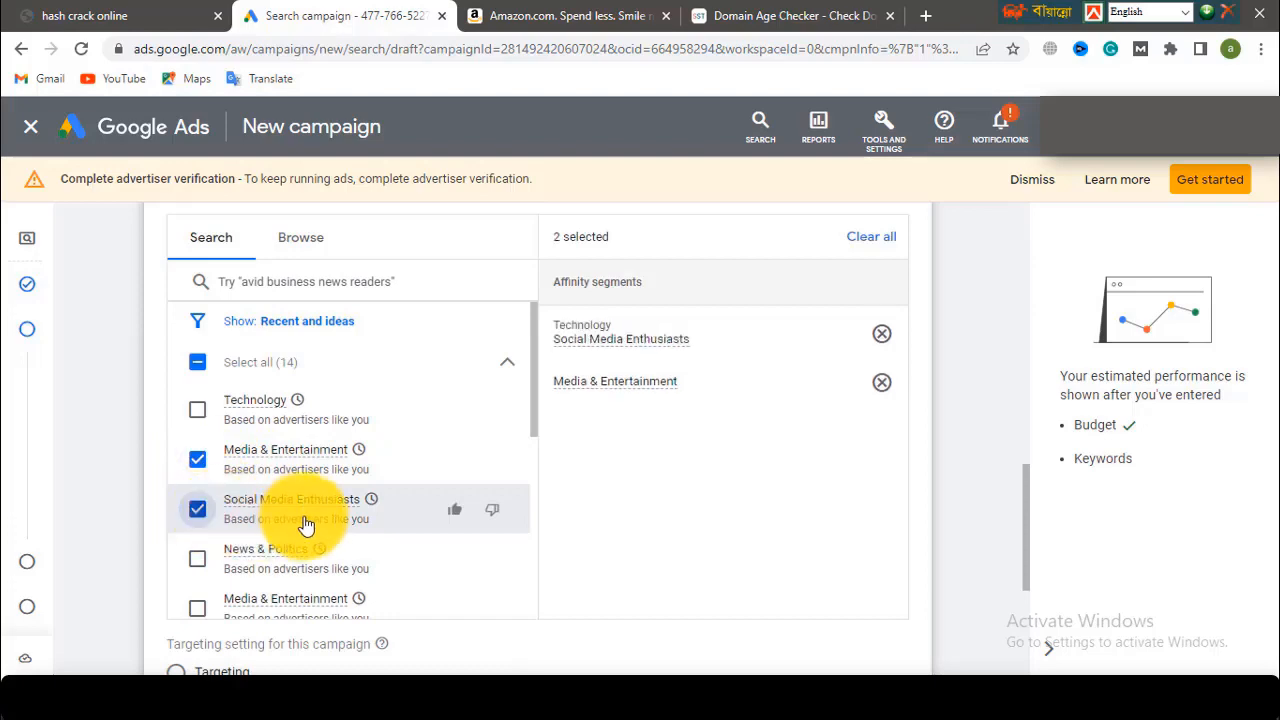
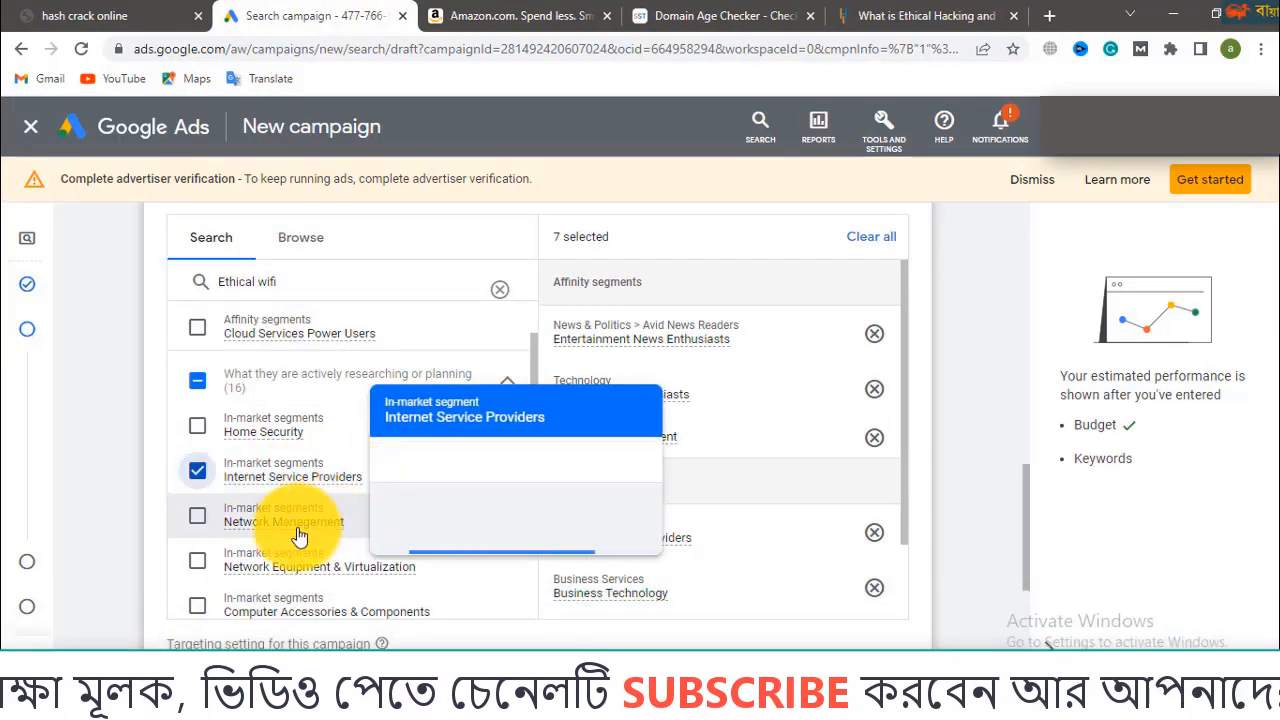
- Add the in-market segments Network Management, Network Equipment & Virtualization, Computer Accessories & Components, Cable & Satellite TV Providers, and Network & Enterprise Security
left_click(197, 517)
scroll(372, 477, "down", 1)
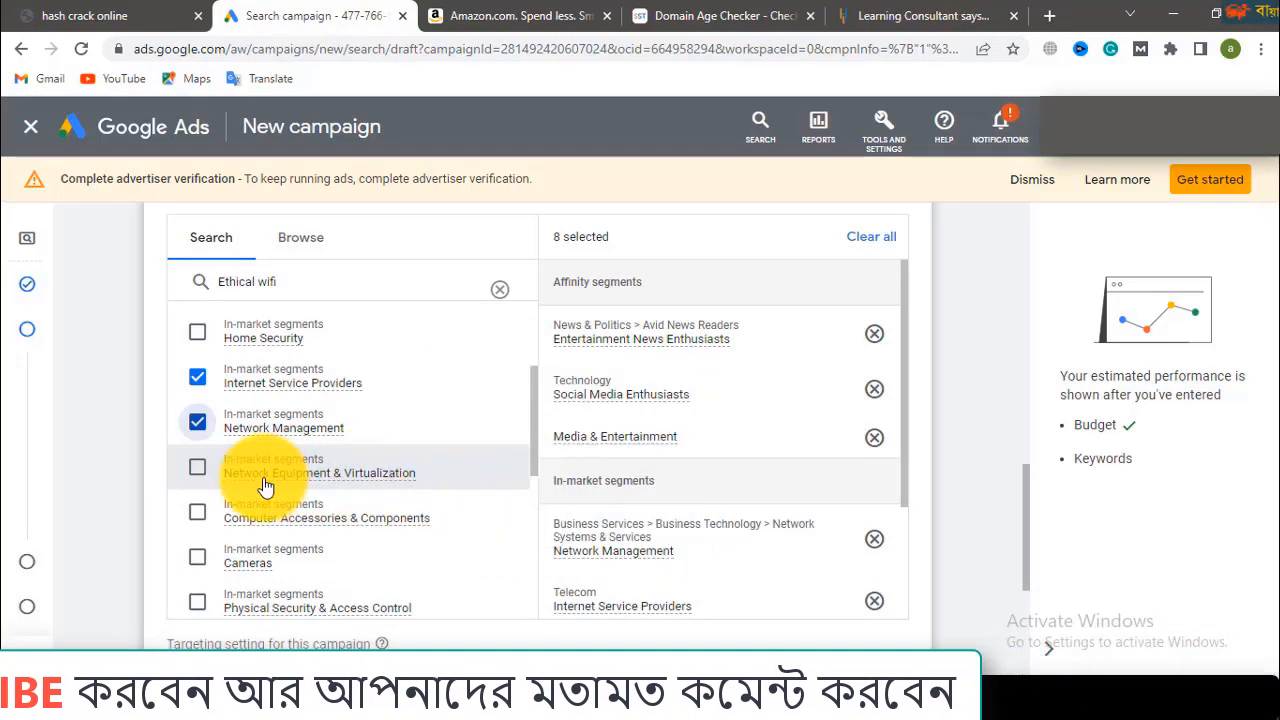
left_click(262, 482)
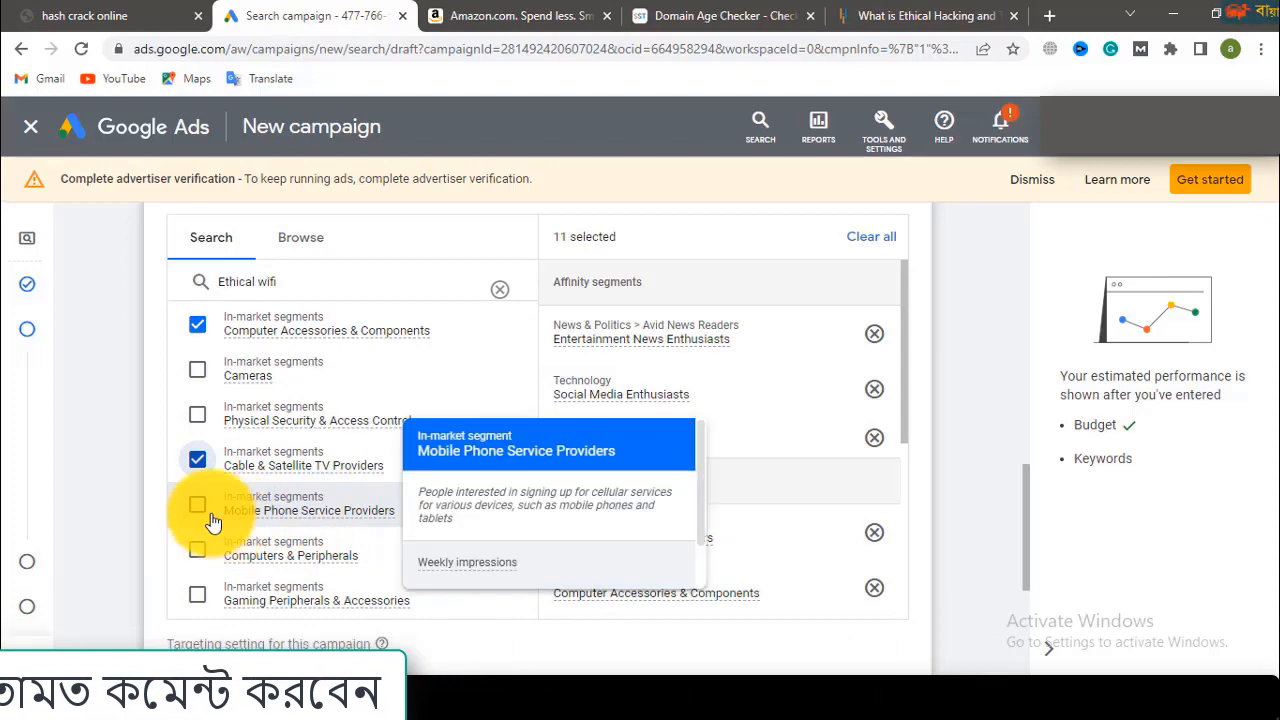
scroll(210, 520, "down", 2)
left_click(198, 500)
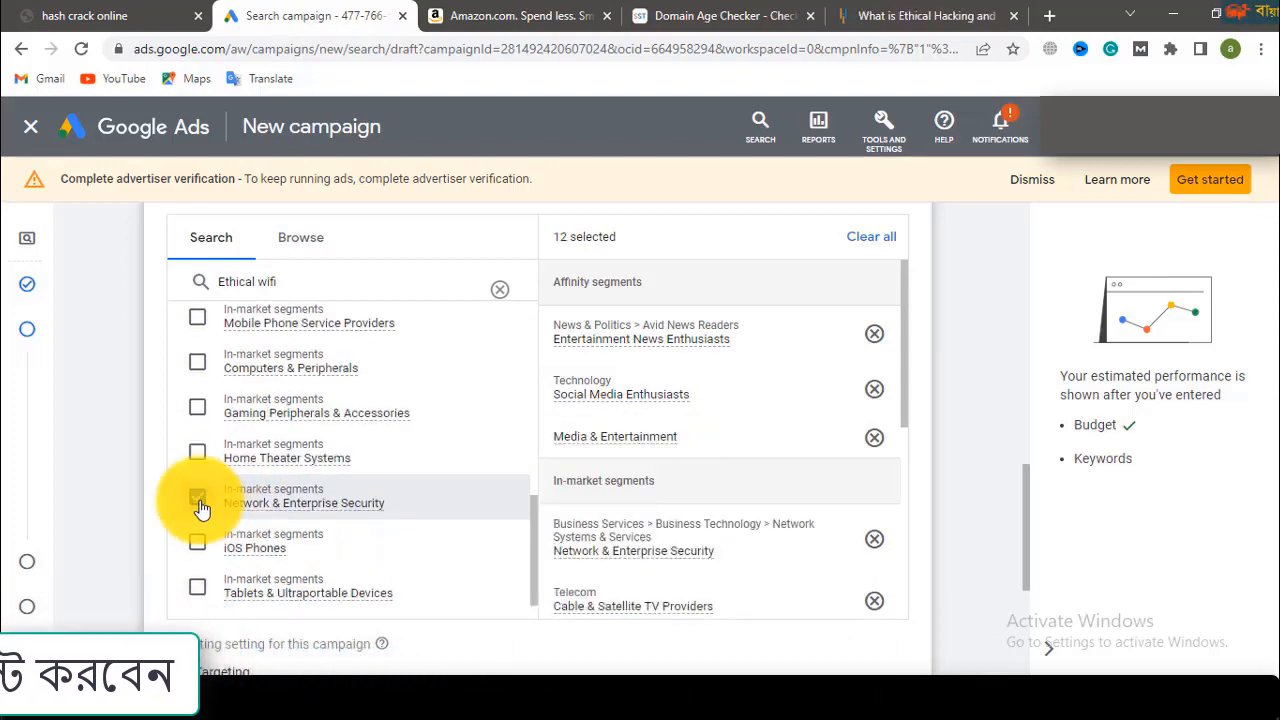
scroll(290, 540, "down", 2)
scroll(354, 504, "up", 3)
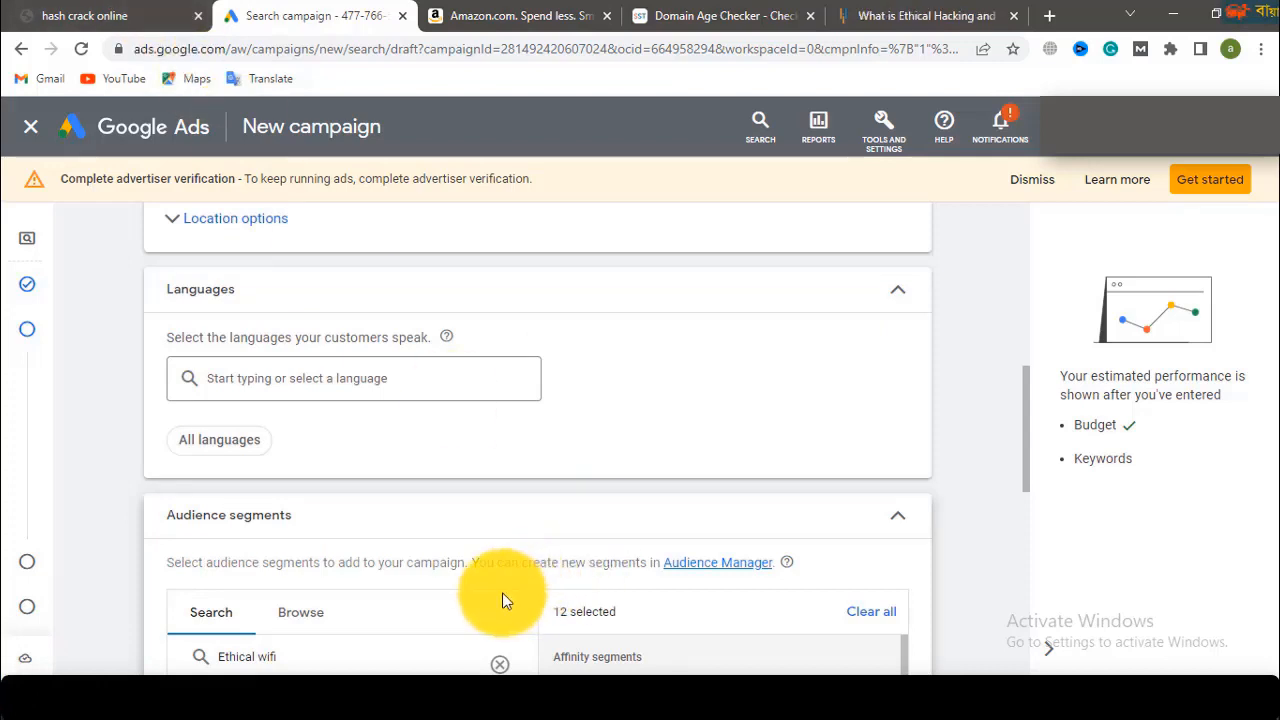
scroll(271, 448, "down", 2)
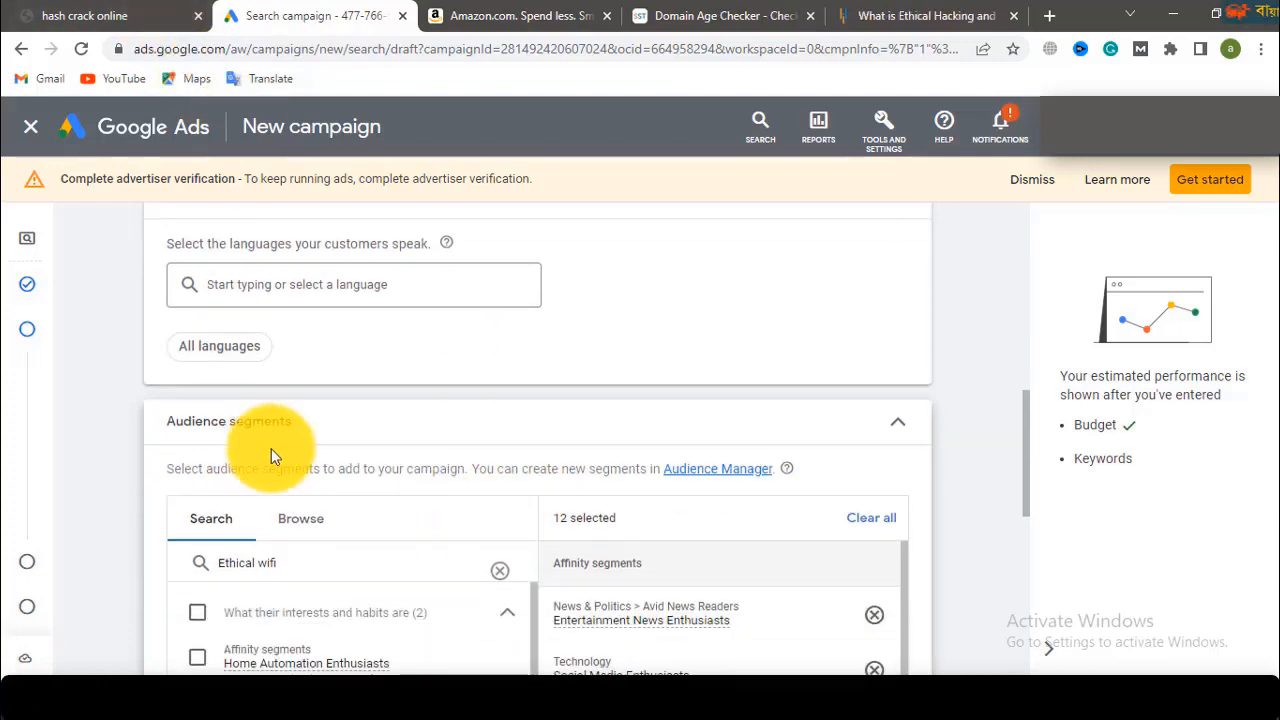
- Browse the audience segments and examine the detailed demographics categories under Who they are
left_click(305, 520)
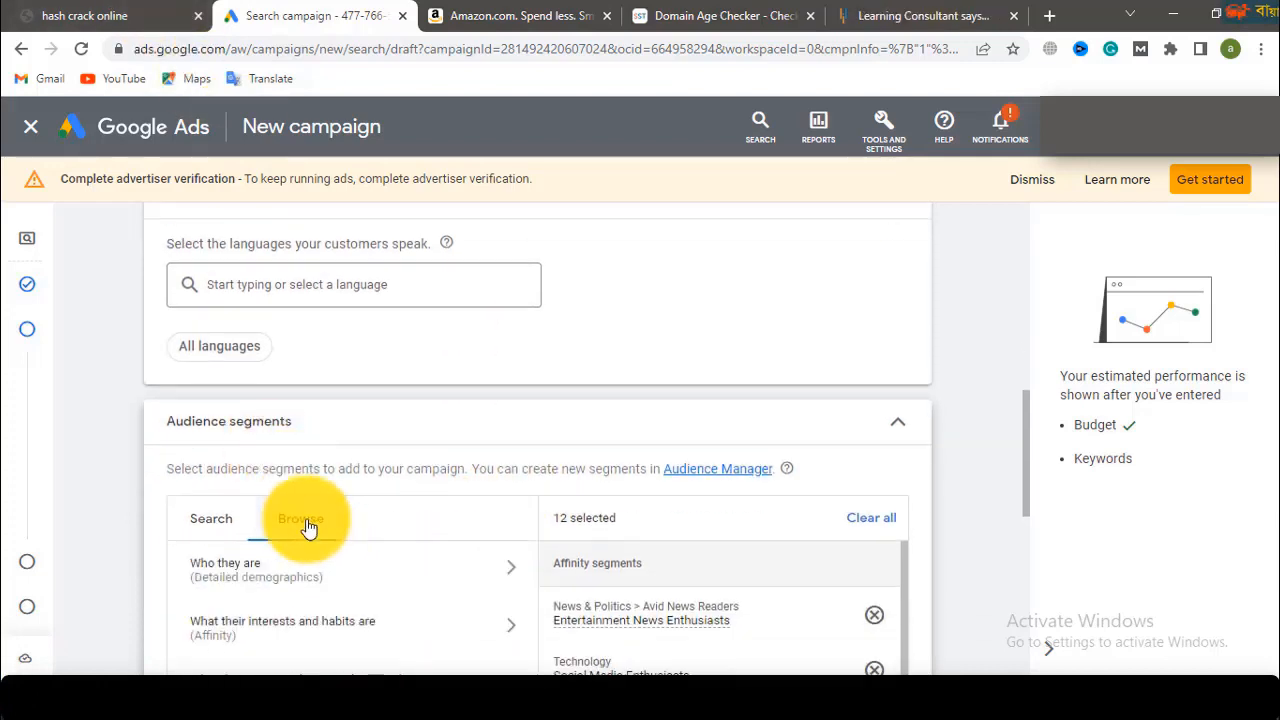
scroll(327, 553, "down", 1)
scroll(327, 553, "down", 1)
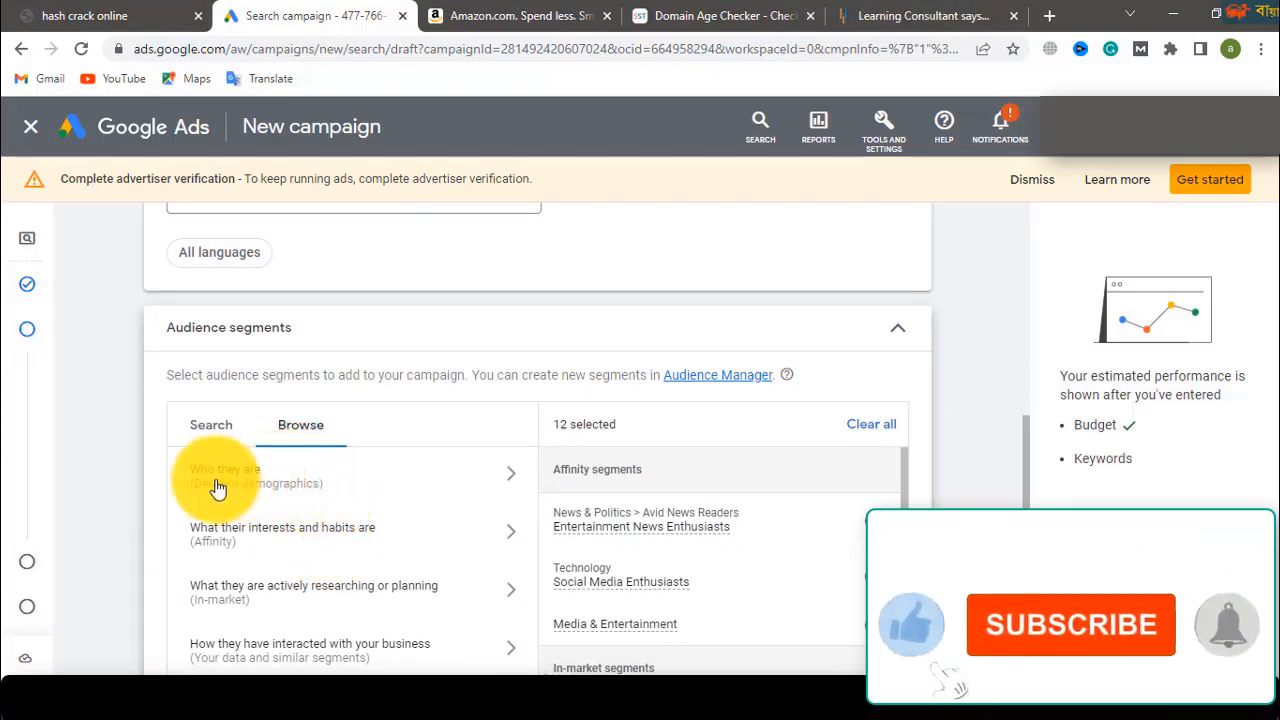
left_click(295, 492)
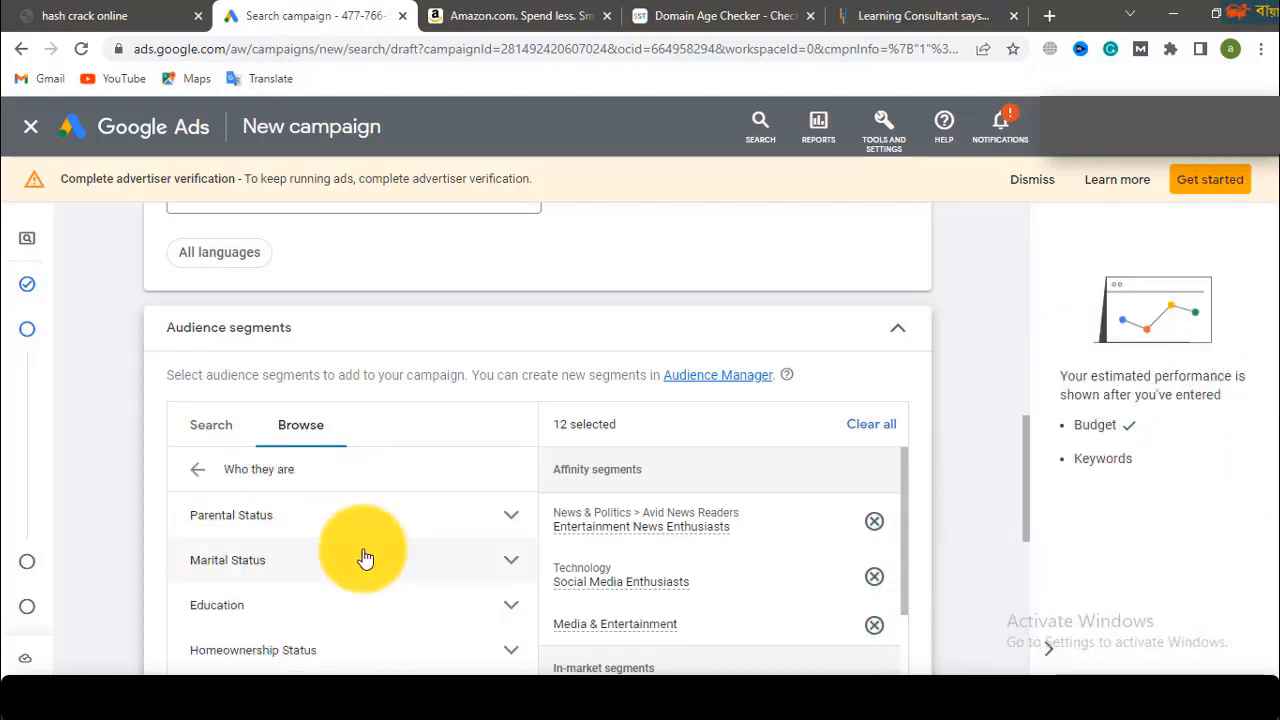
scroll(365, 558, "down", 1)
scroll(366, 557, "down", 1)
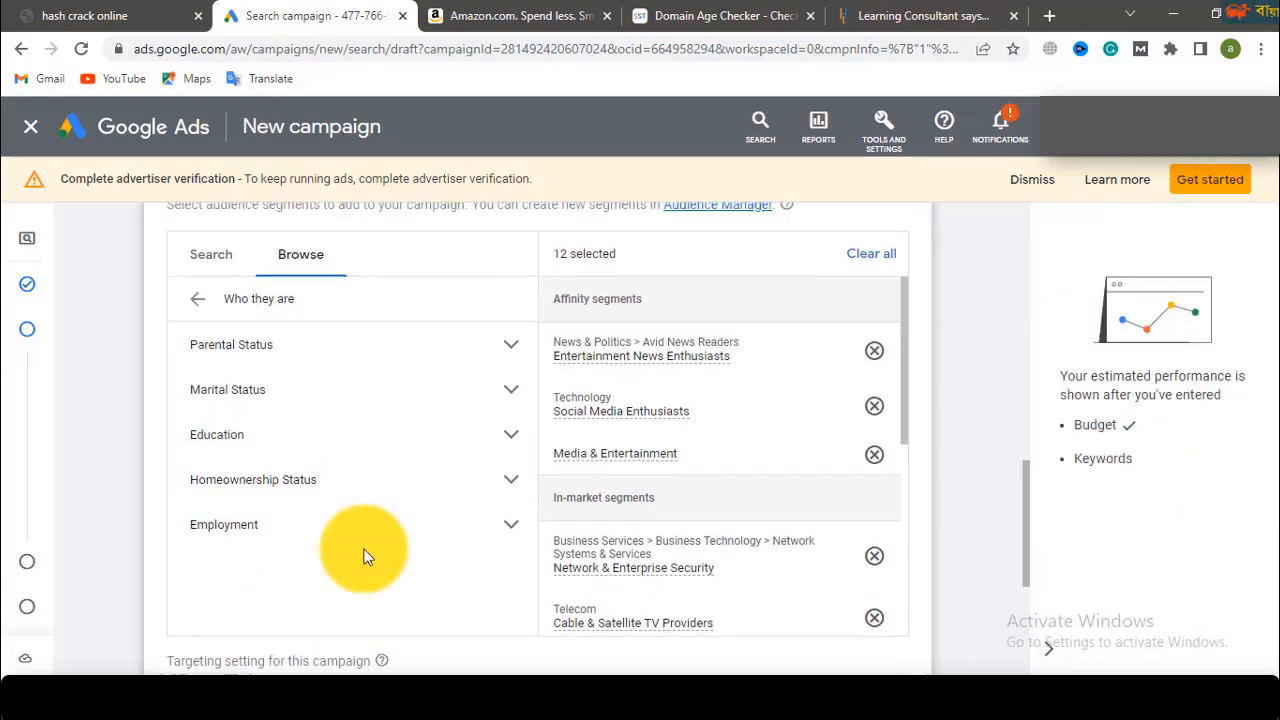
scroll(207, 470, "up", 2)
left_click(199, 472)
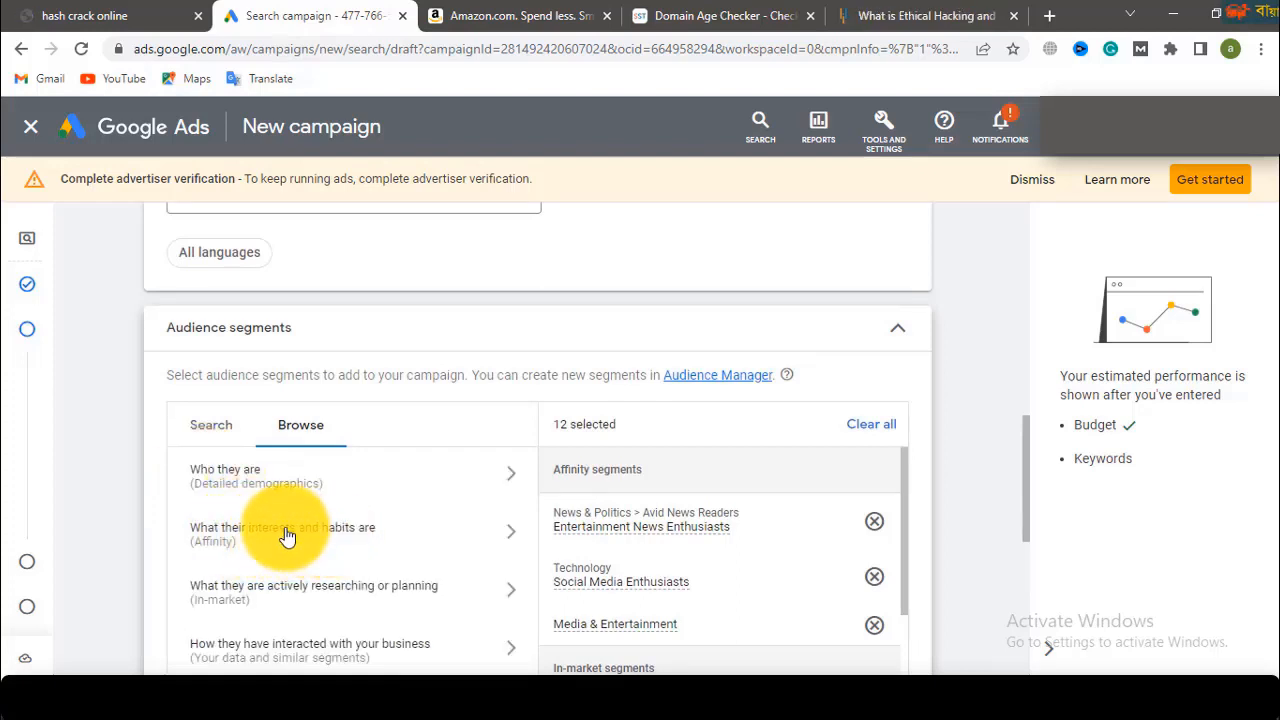
- Add the Technology affinity segment from the interests and habits categories, and collapse the audience segments section
left_click(285, 535)
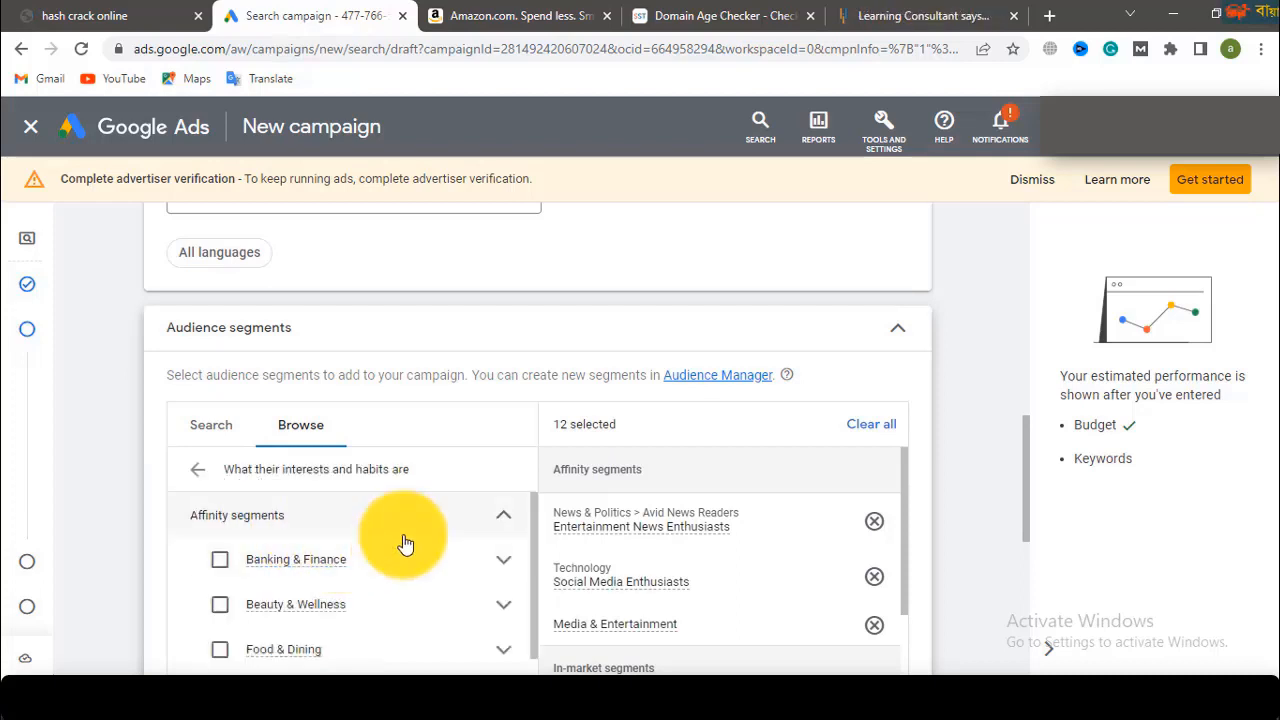
scroll(406, 543, "down", 1)
scroll(412, 543, "down", 2)
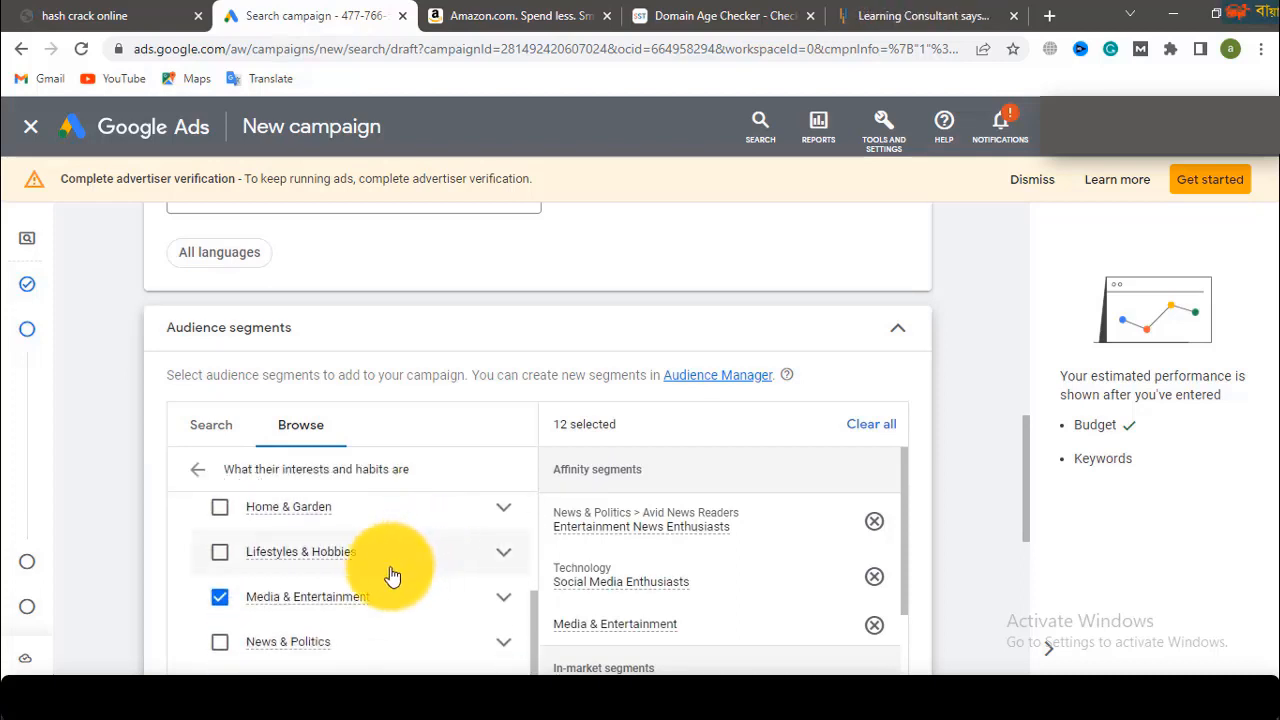
scroll(366, 594, "down", 1)
scroll(400, 570, "down", 2)
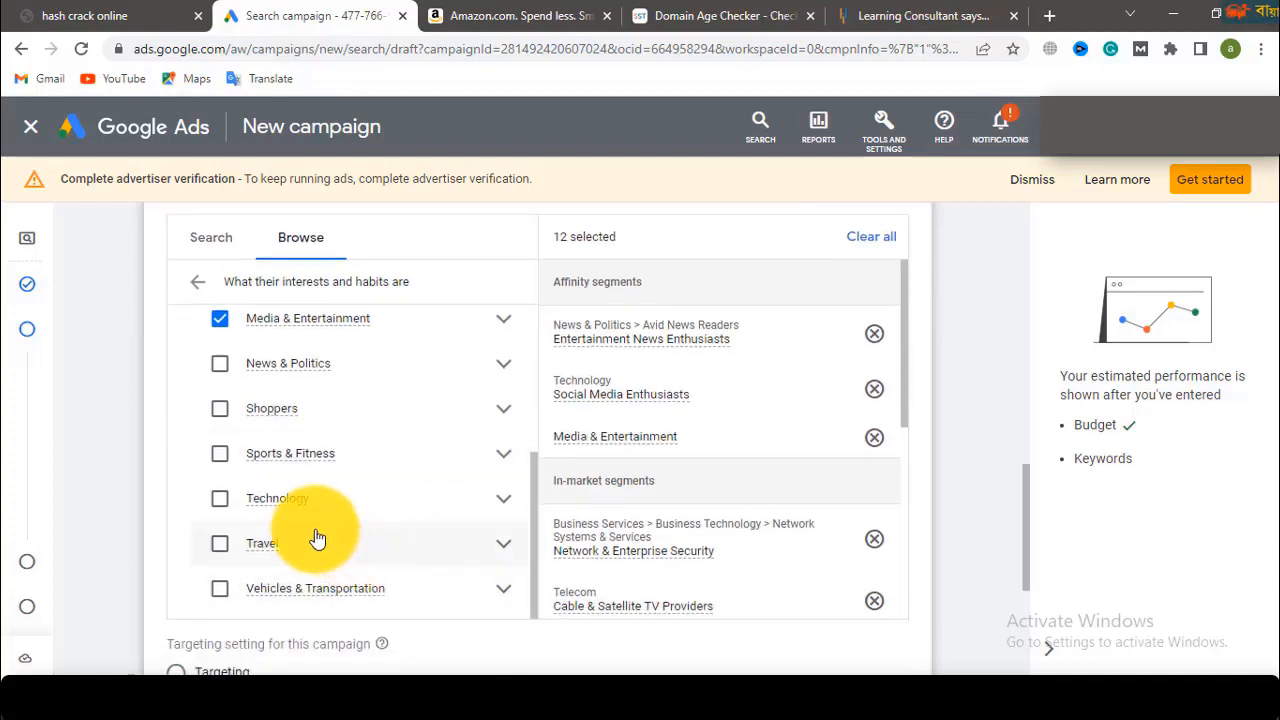
left_click(227, 503)
scroll(629, 534, "up", 3)
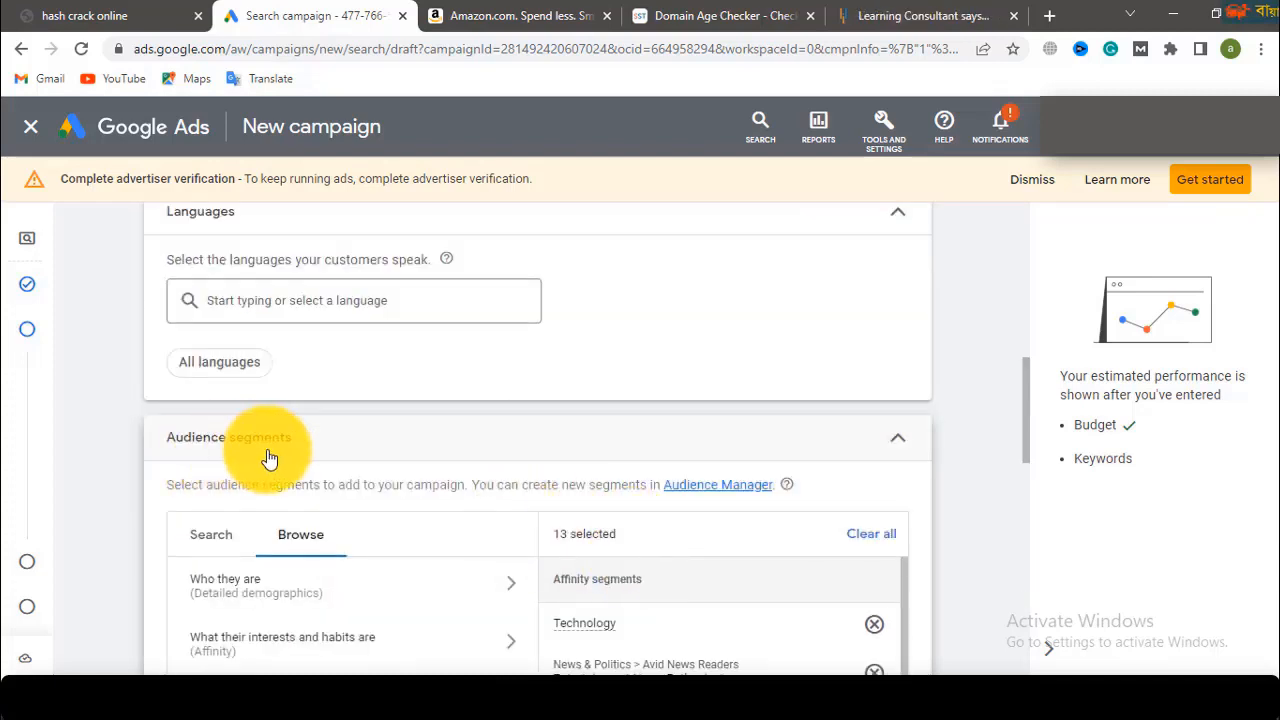
scroll(691, 580, "down", 3)
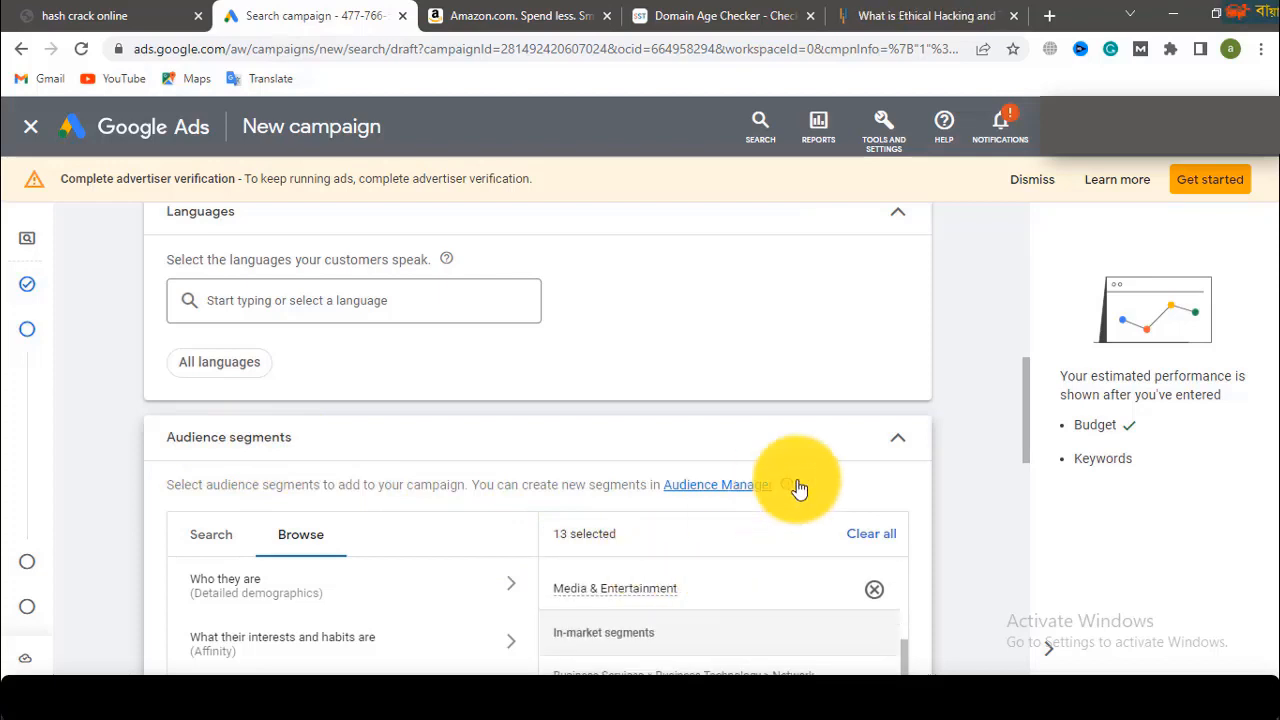
left_click(901, 445)
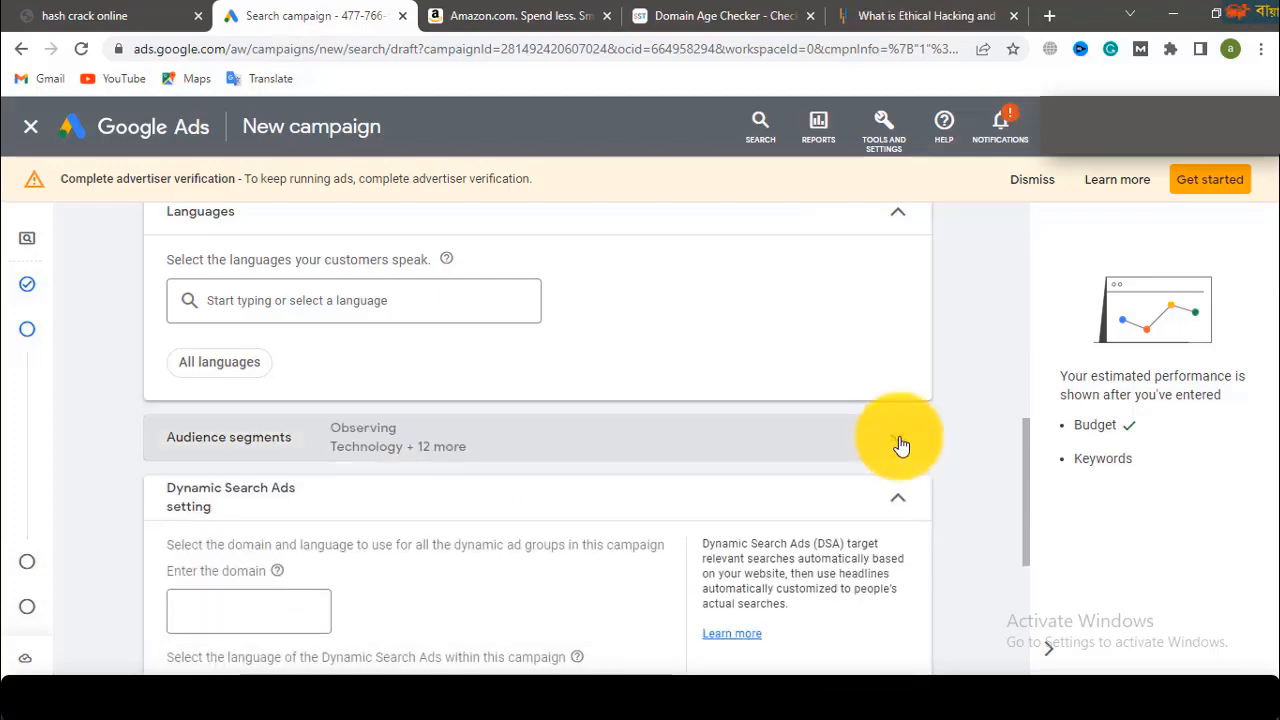
- Review the domain, language and targeting source options of the Dynamic Search Ads setting and collapse it
left_click(229, 497)
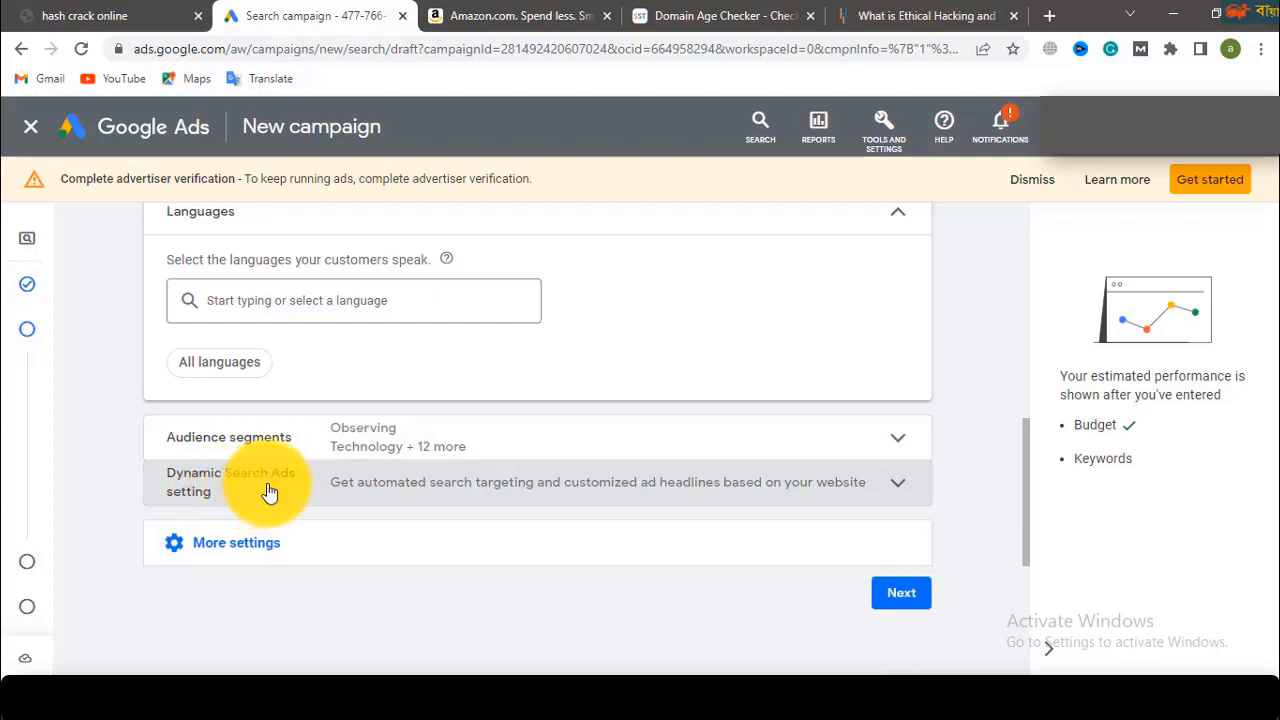
left_click(897, 484)
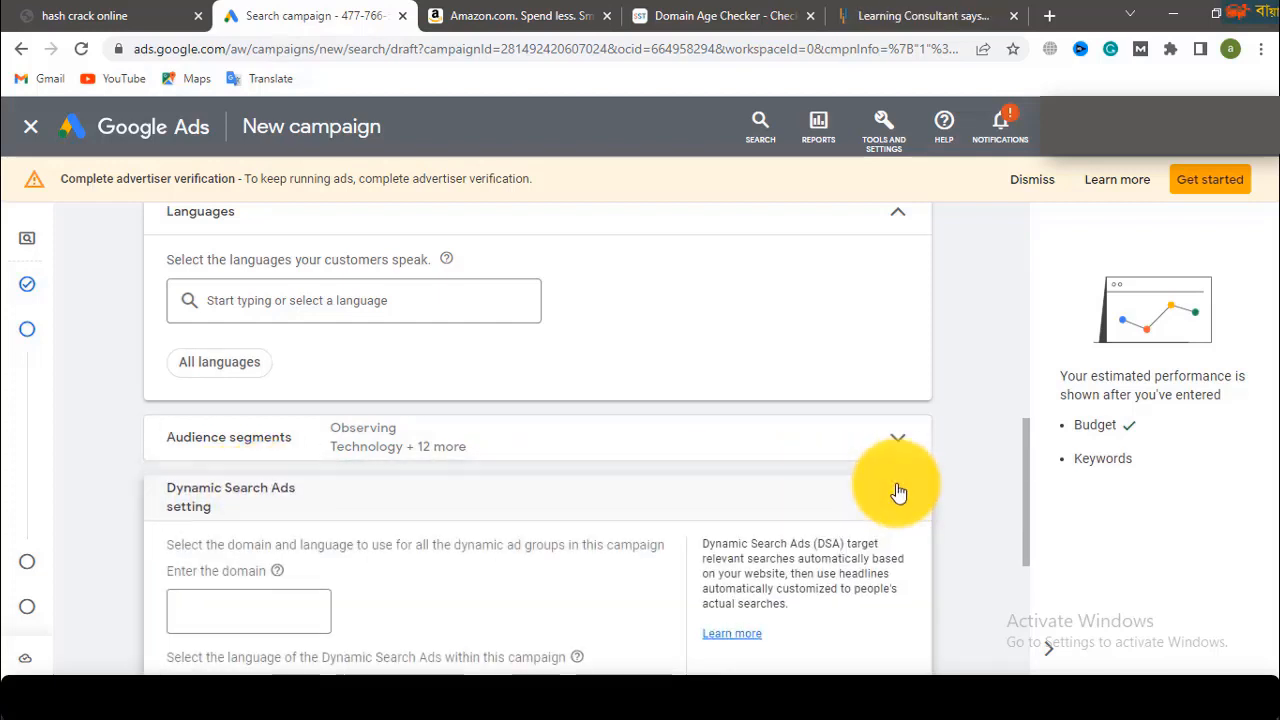
scroll(273, 545, "down", 1)
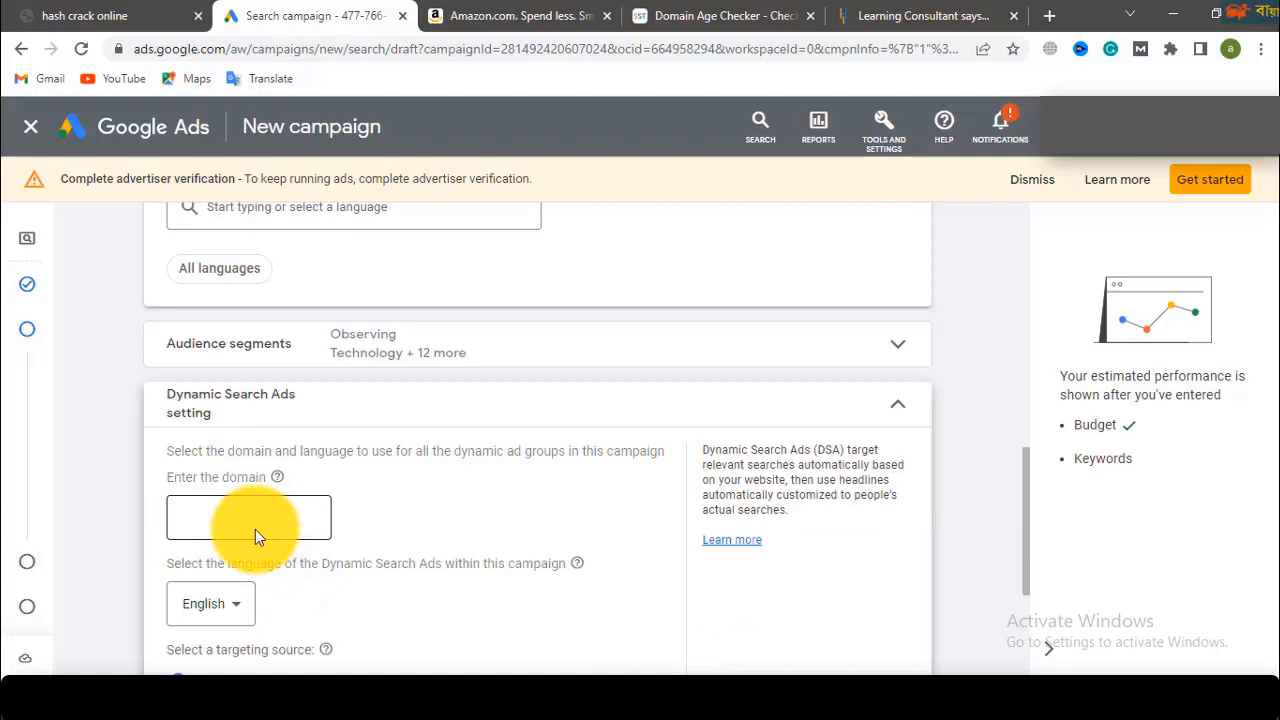
scroll(255, 530, "down", 1)
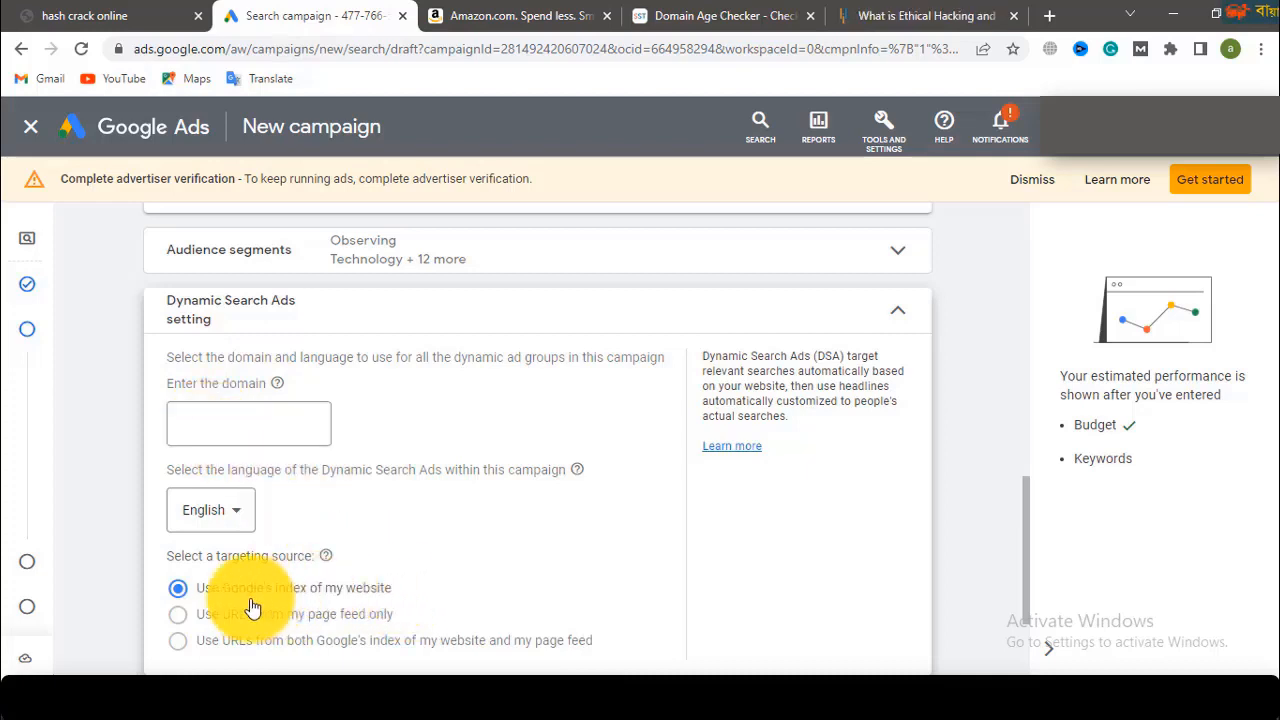
left_click(894, 313)
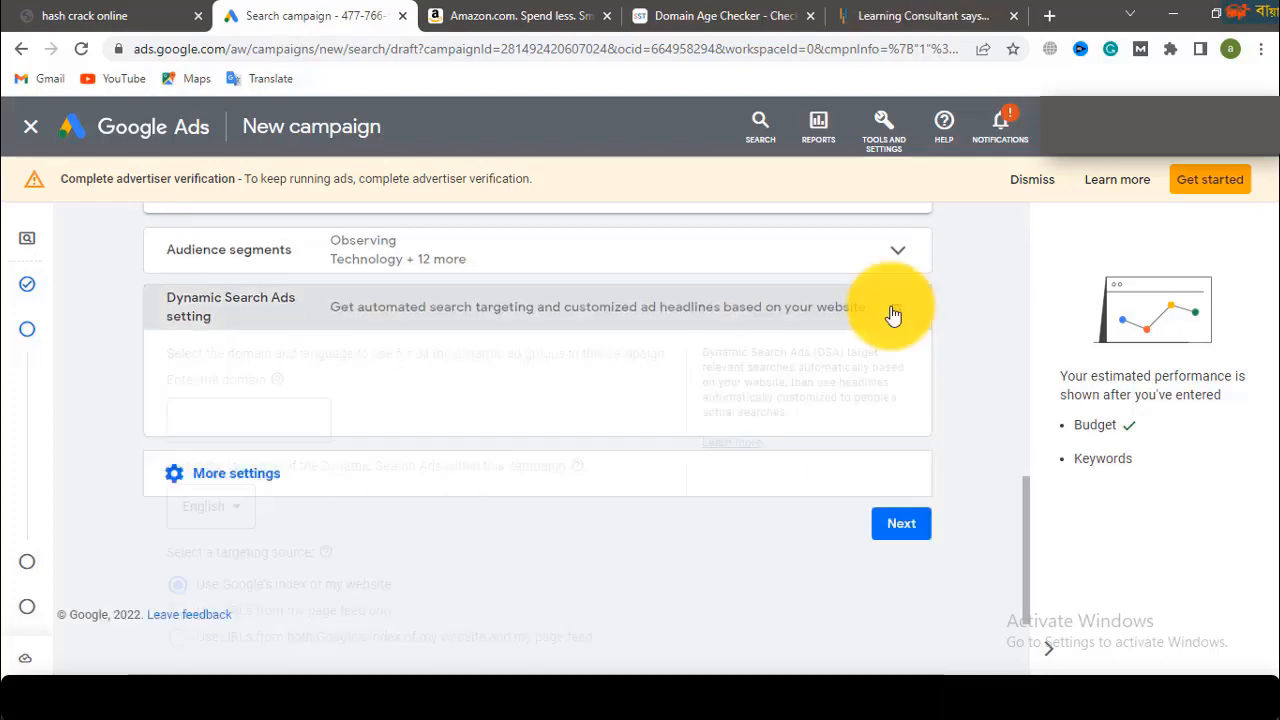
- Accept the campaign settings and proceed to the Keywords and ads stage
scroll(654, 486, "up", 4)
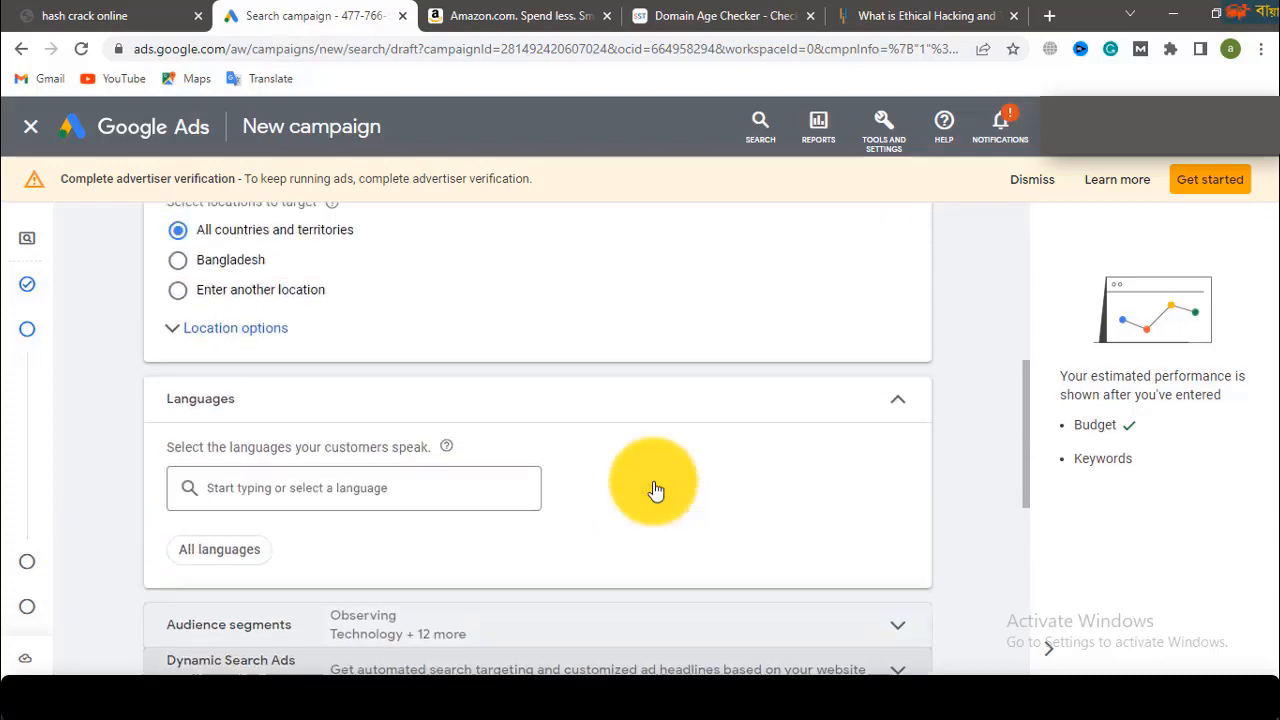
scroll(655, 490, "down", 3)
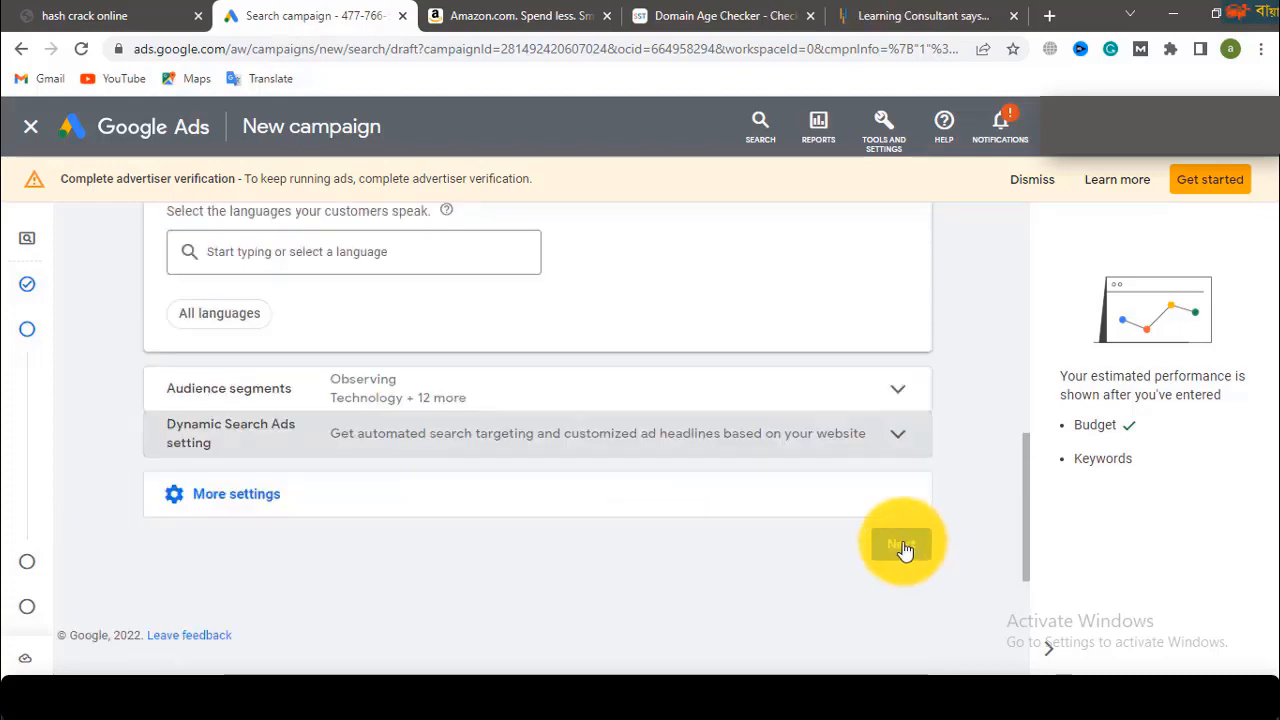
left_click(901, 546)
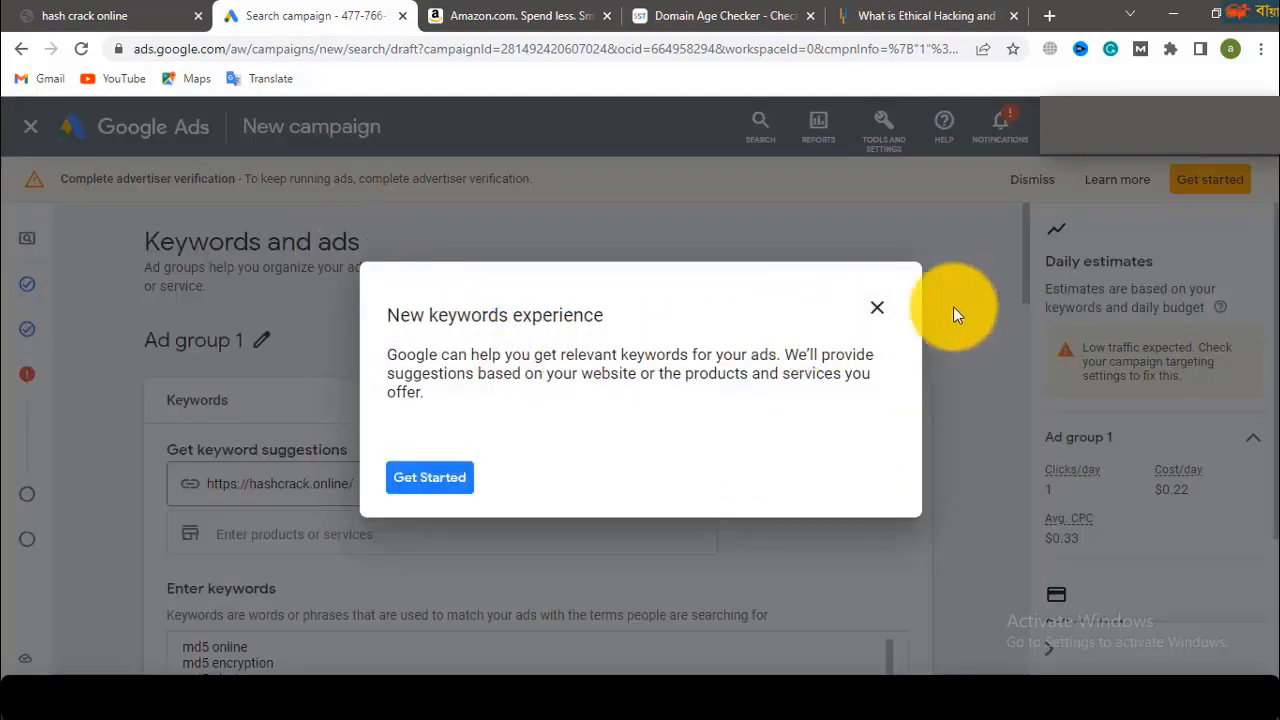
- Exit the new keywords experience guide and rename Ad group 1 to Hash Crack Online
left_click(881, 311)
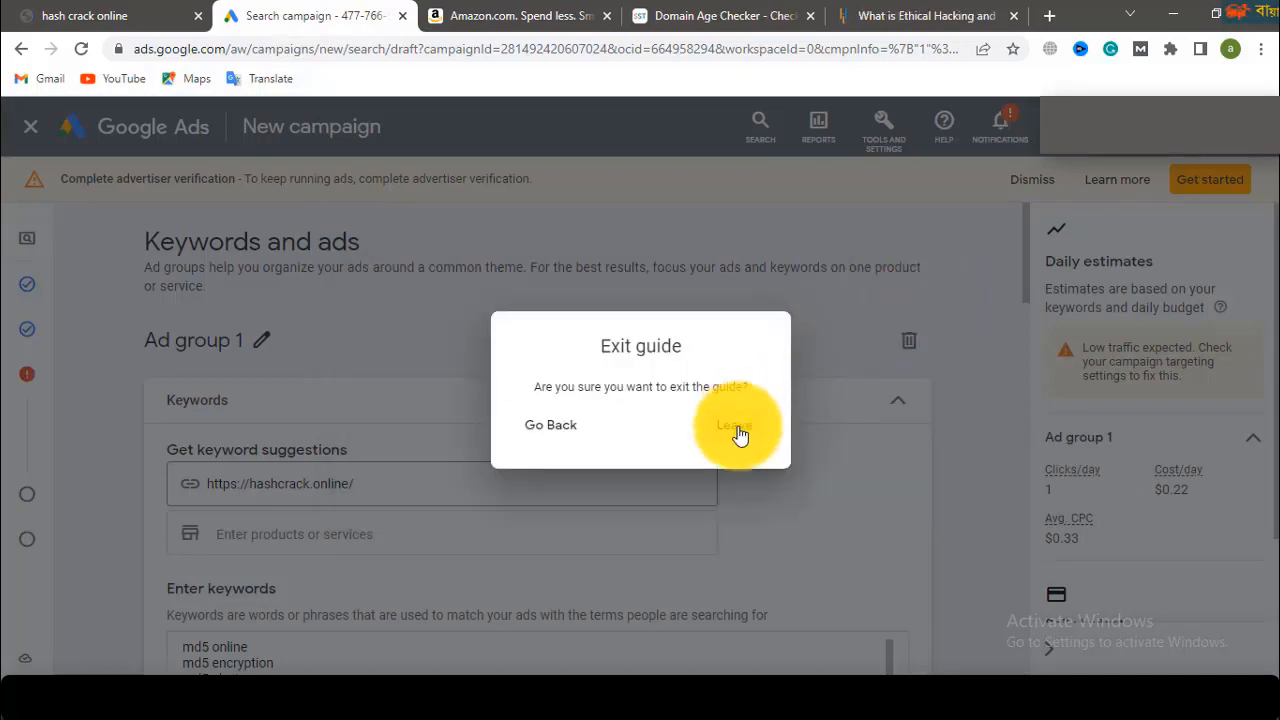
left_click(737, 428)
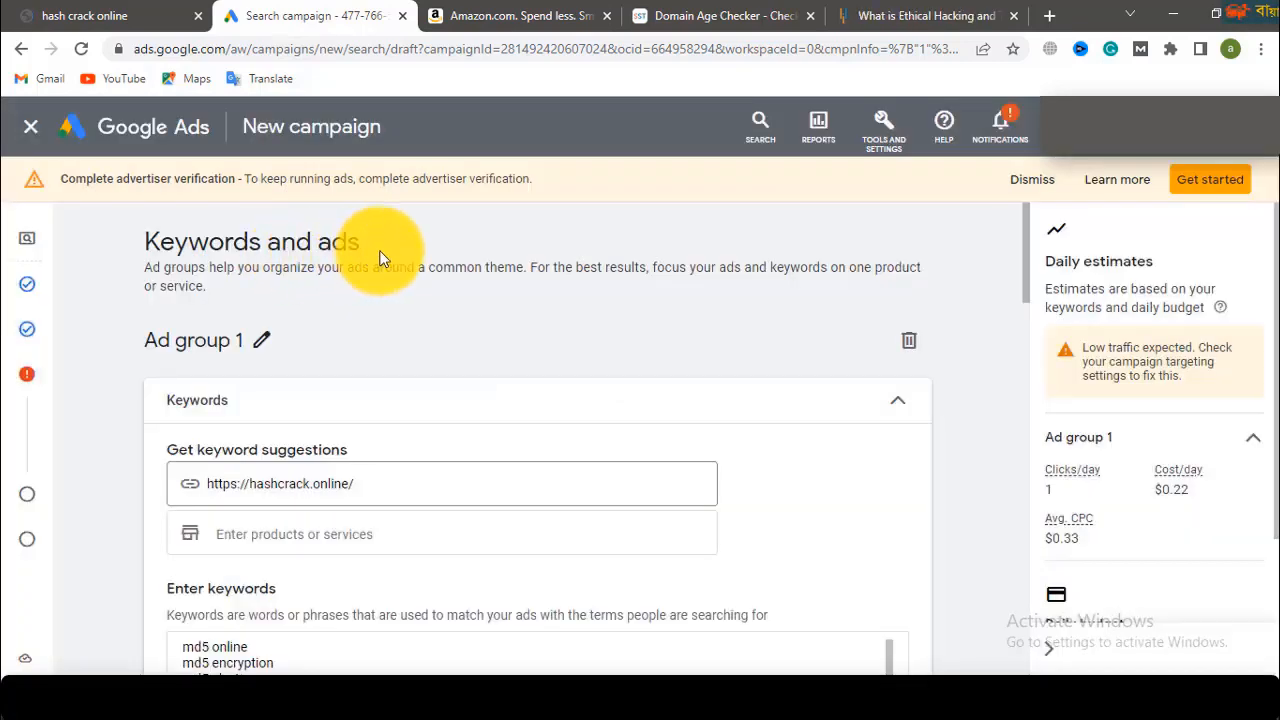
left_click(262, 341)
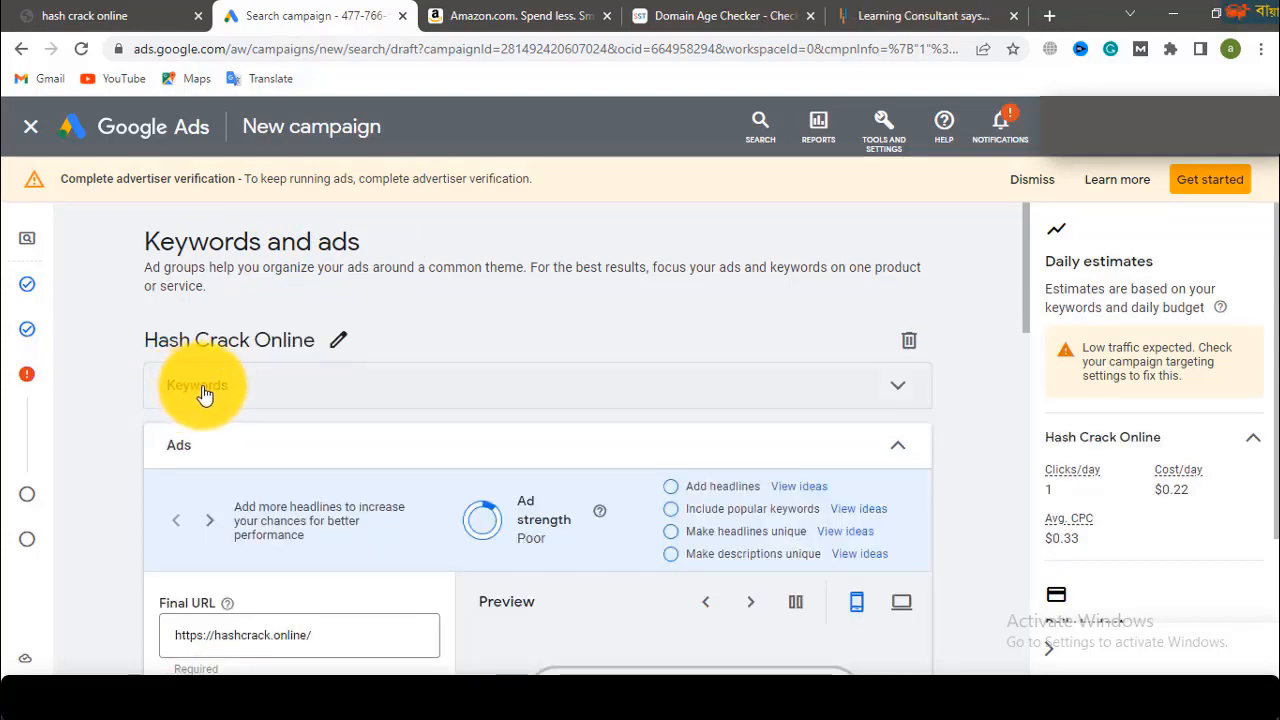
- Expand the ad group's keywords, check the suggestion source fields, and add the keyword Free Online Hash Cracking Websites
left_click(205, 390)
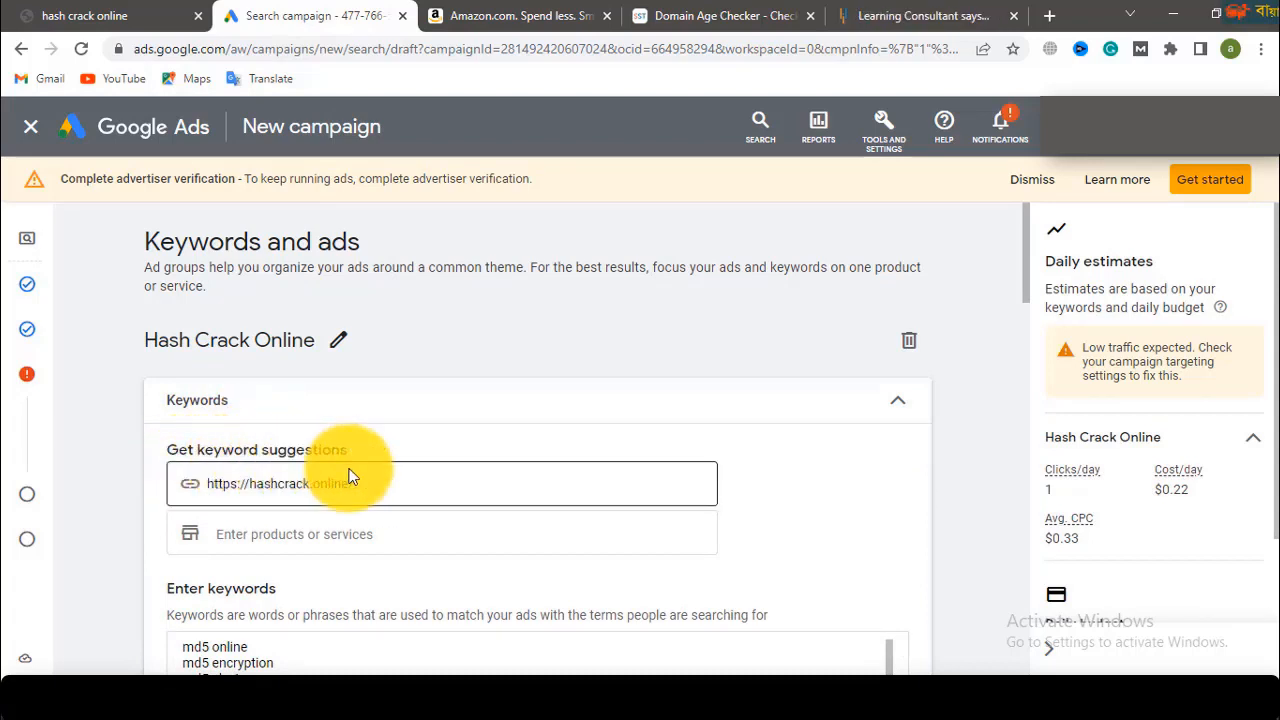
left_click_drag(355, 488, 210, 485)
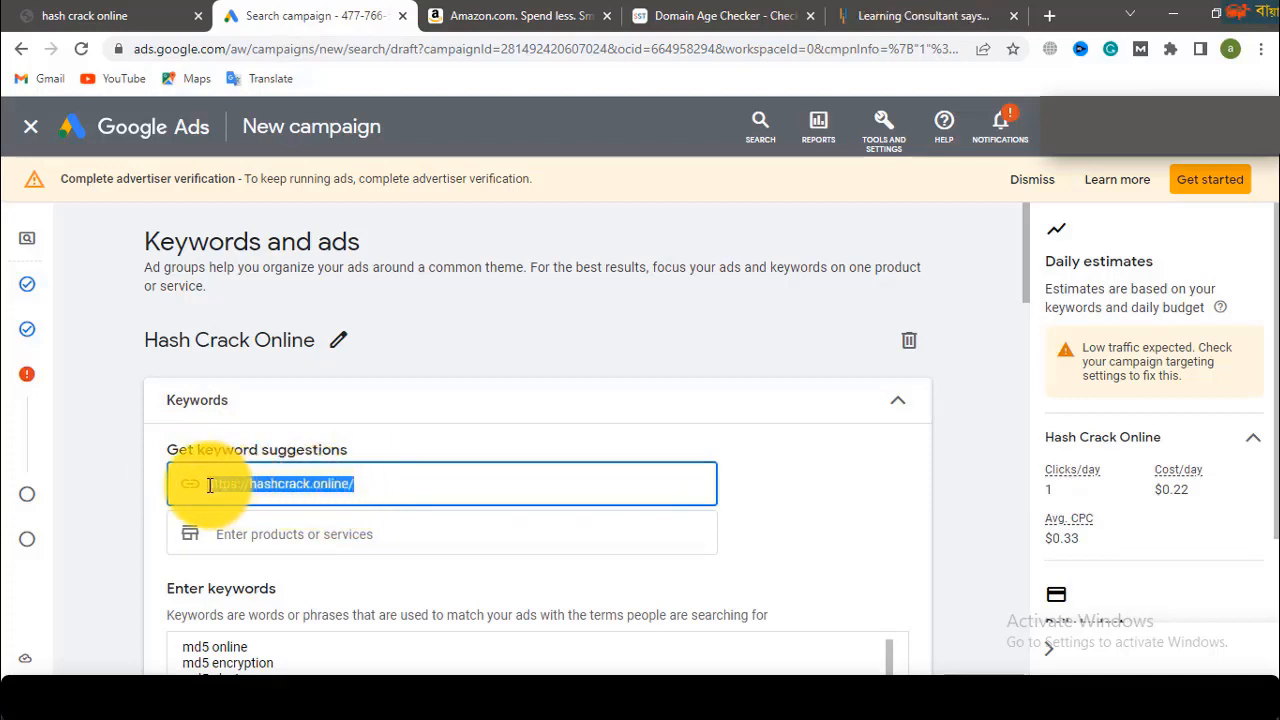
left_click(271, 537)
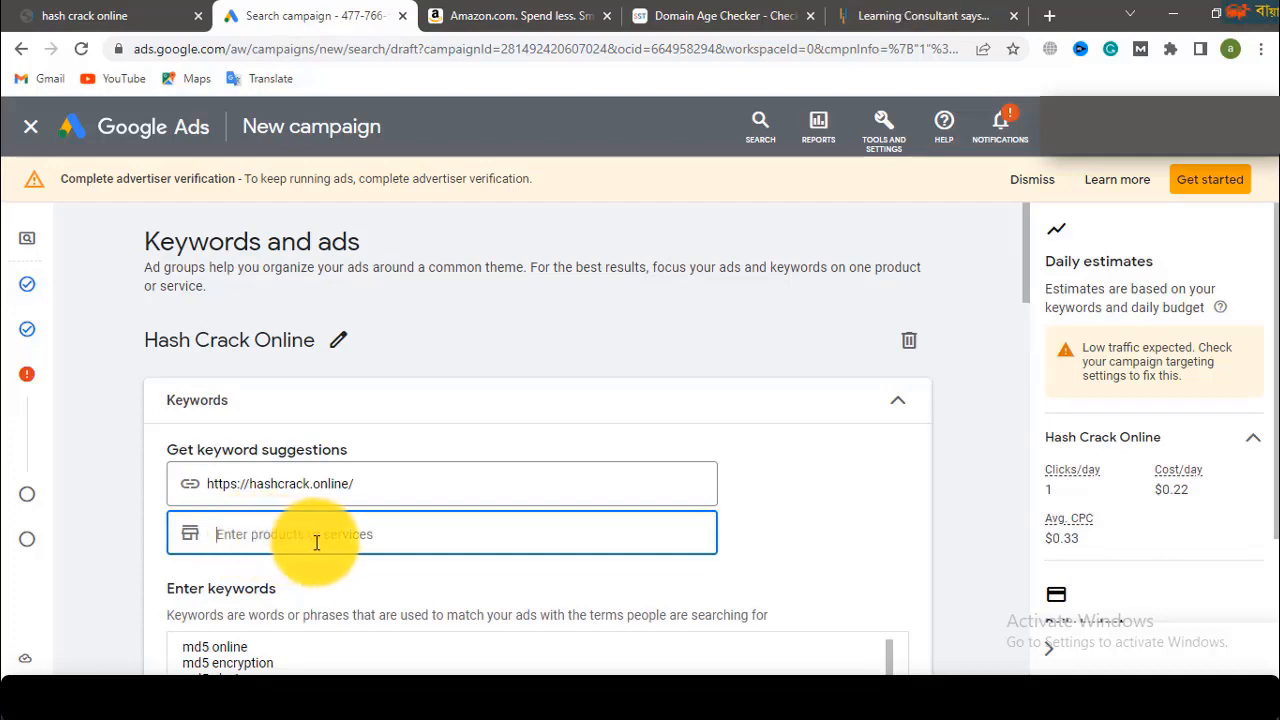
scroll(312, 543, "down", 5)
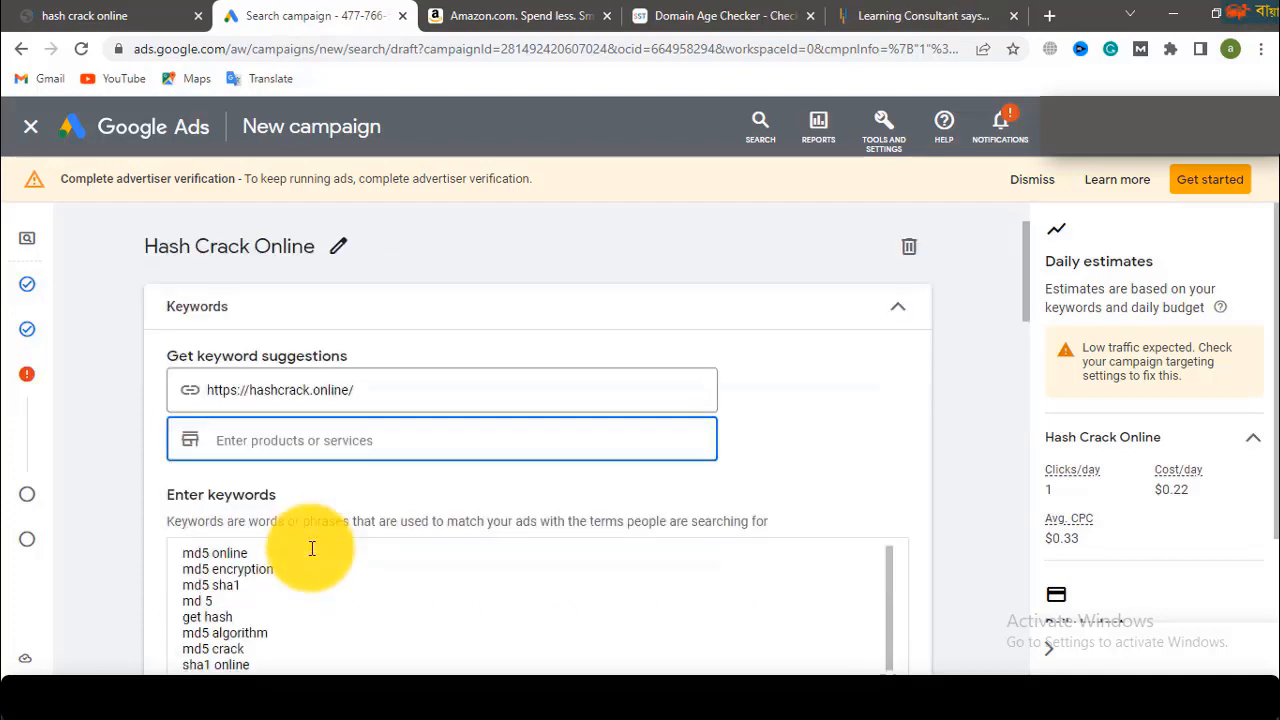
scroll(301, 597, "down", 1)
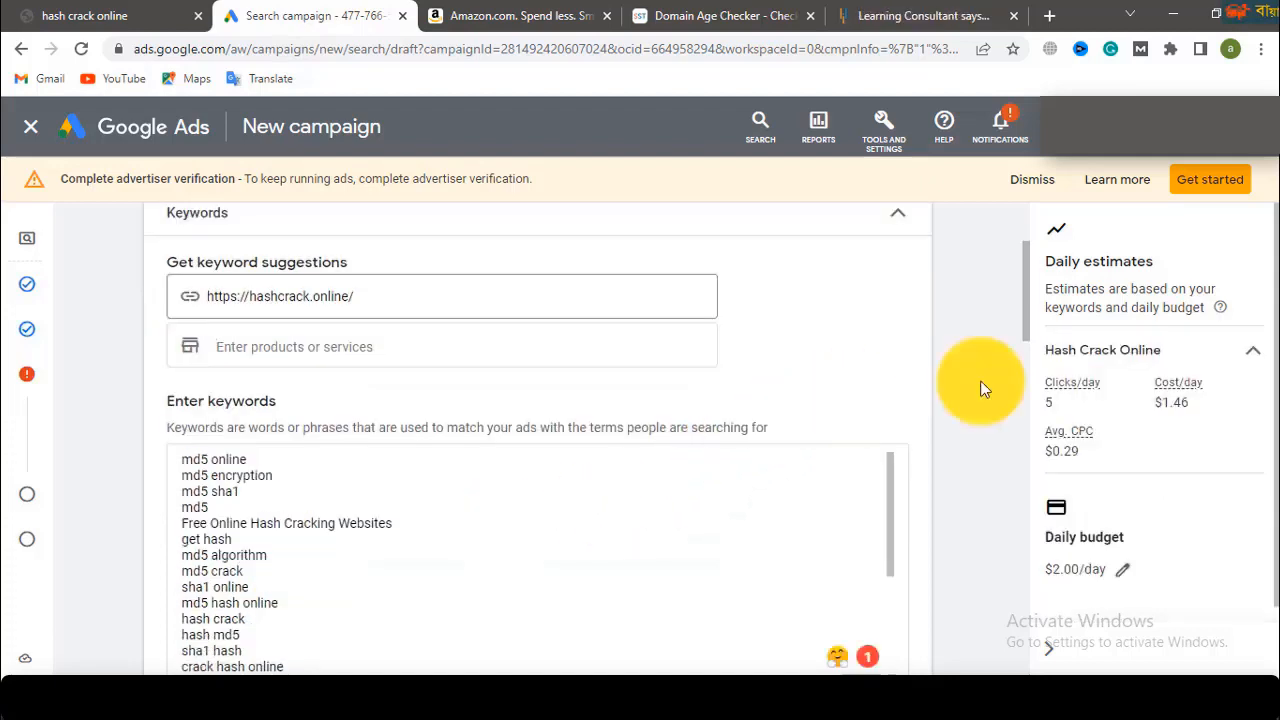
- Review the daily estimates and keyword list, and examine the ad's final URL, display path and preview
scroll(1010, 364, "up", 1)
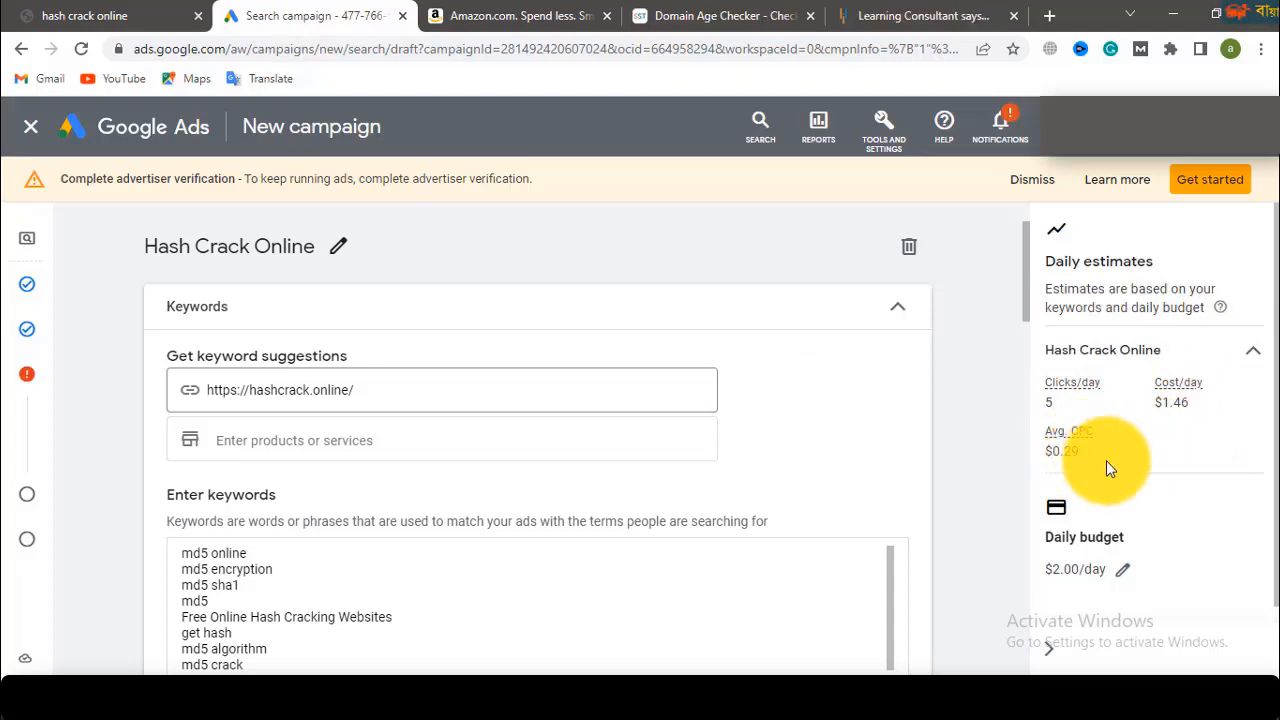
scroll(1104, 500, "down", 1)
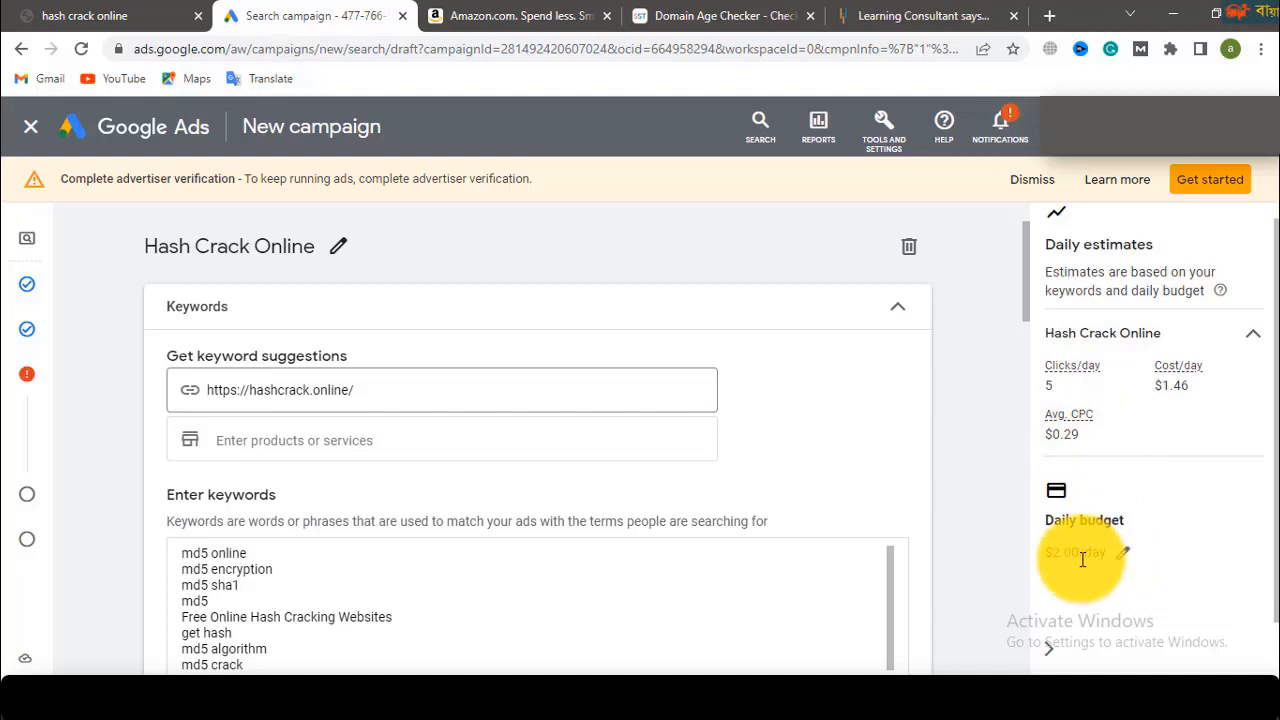
scroll(715, 540, "down", 5)
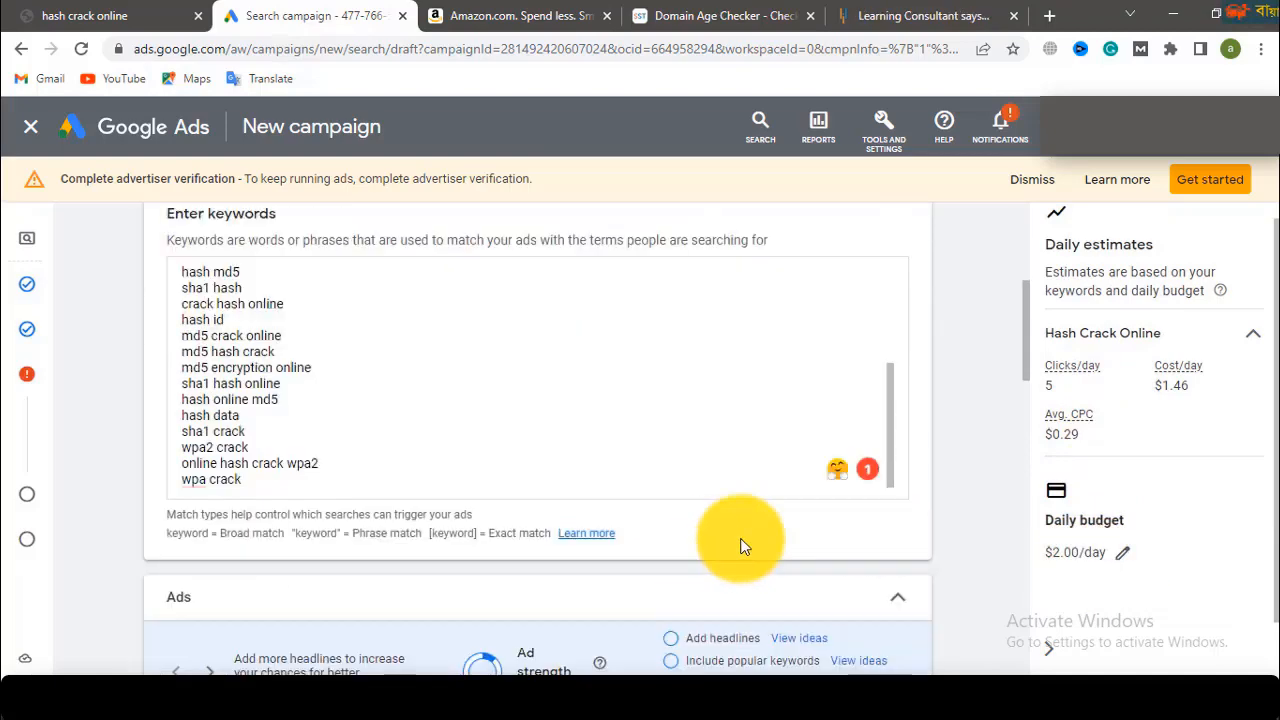
scroll(742, 540, "down", 2)
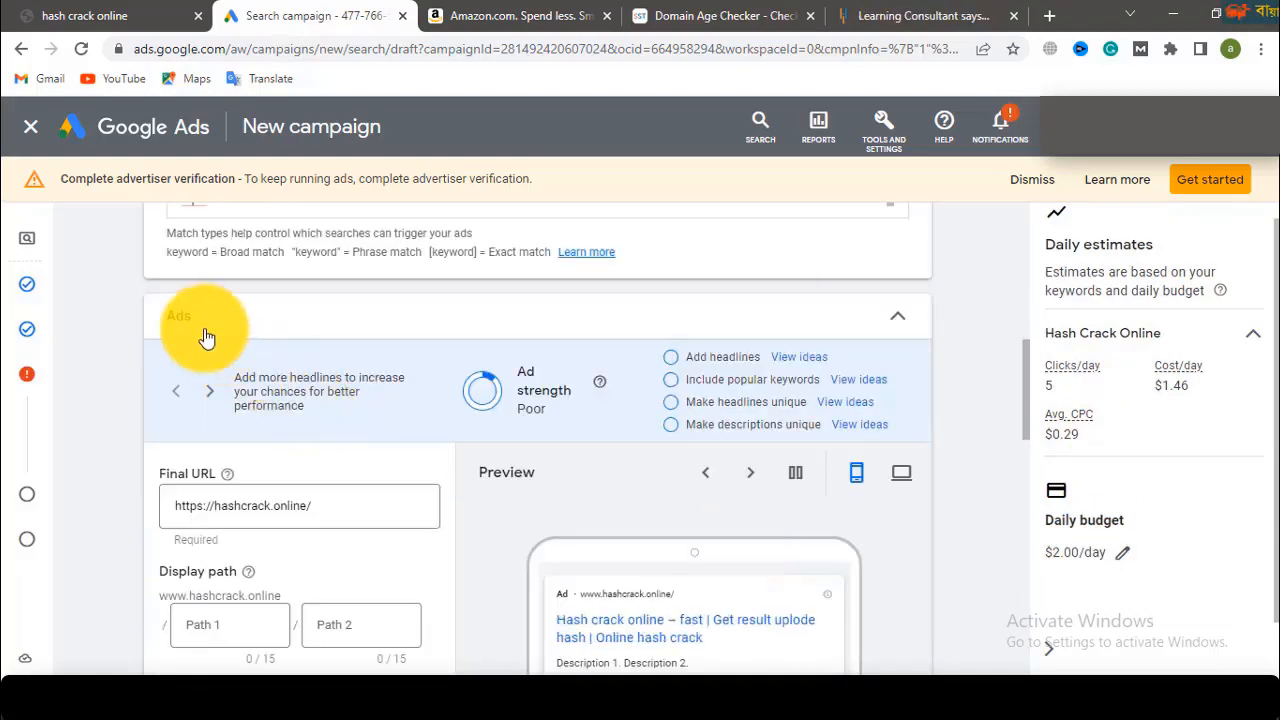
scroll(342, 472, "down", 1)
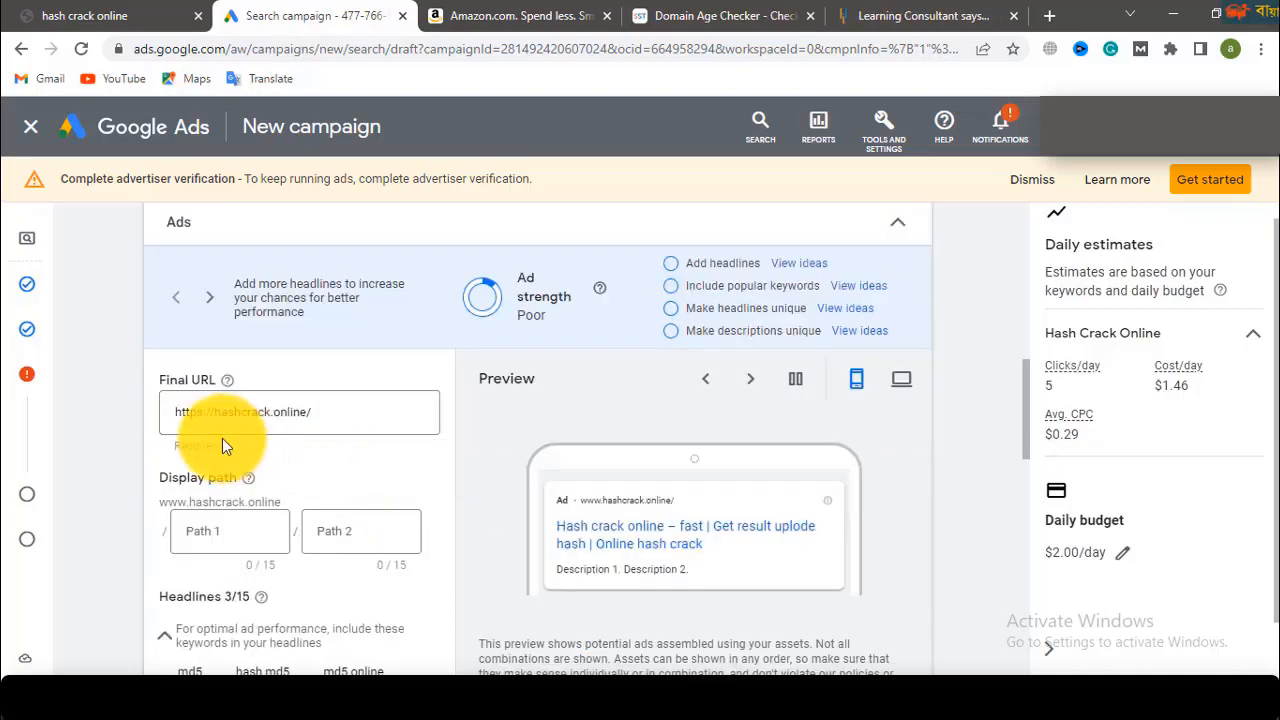
left_click_drag(333, 413, 171, 413)
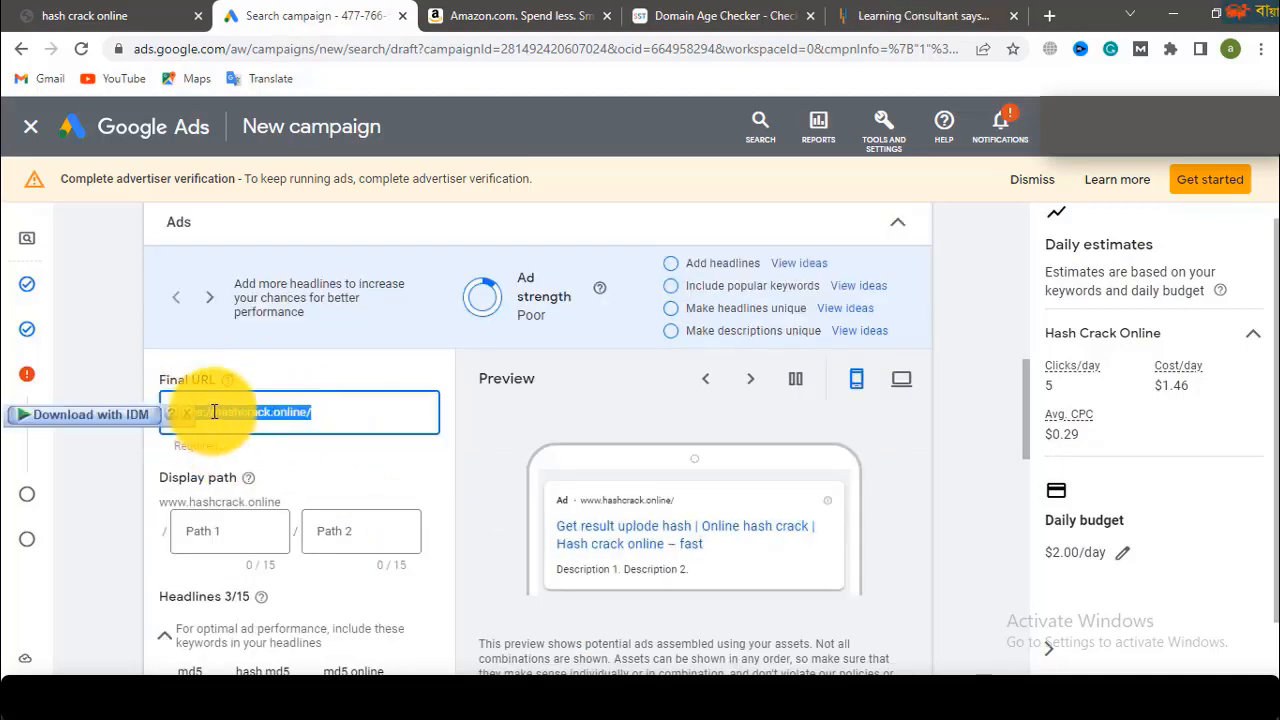
left_click(363, 416)
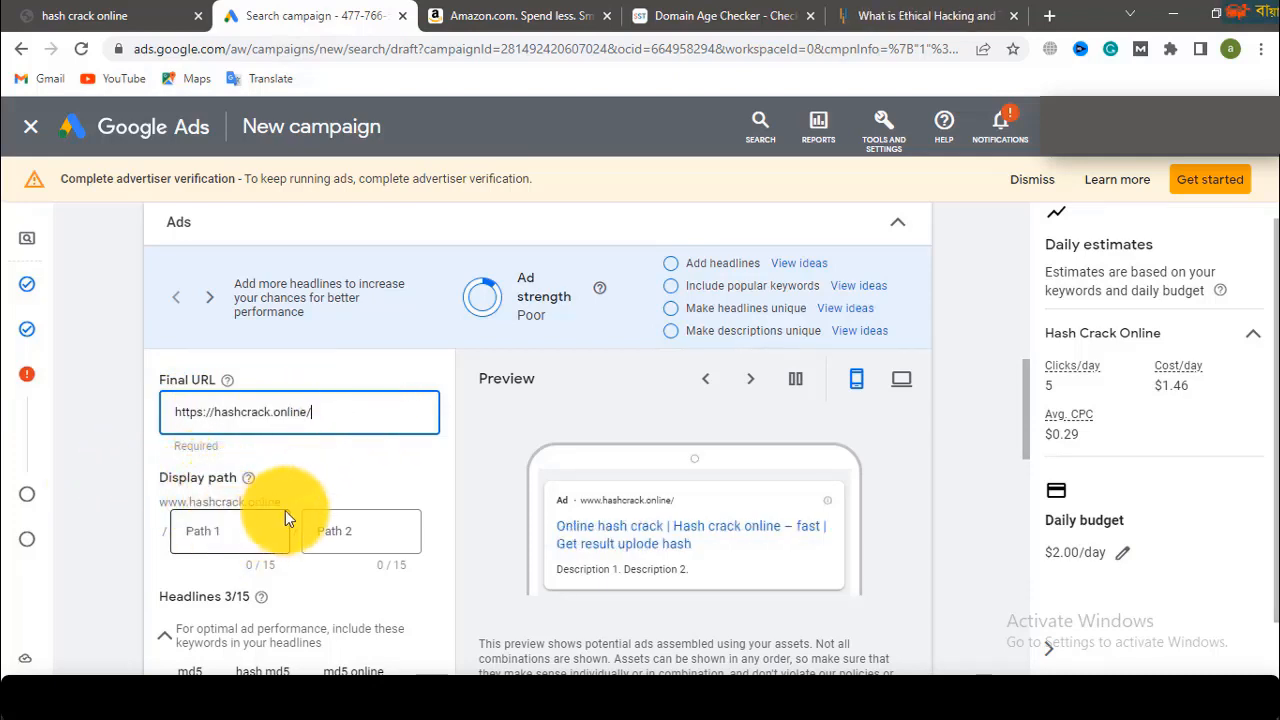
scroll(377, 441, "down", 1)
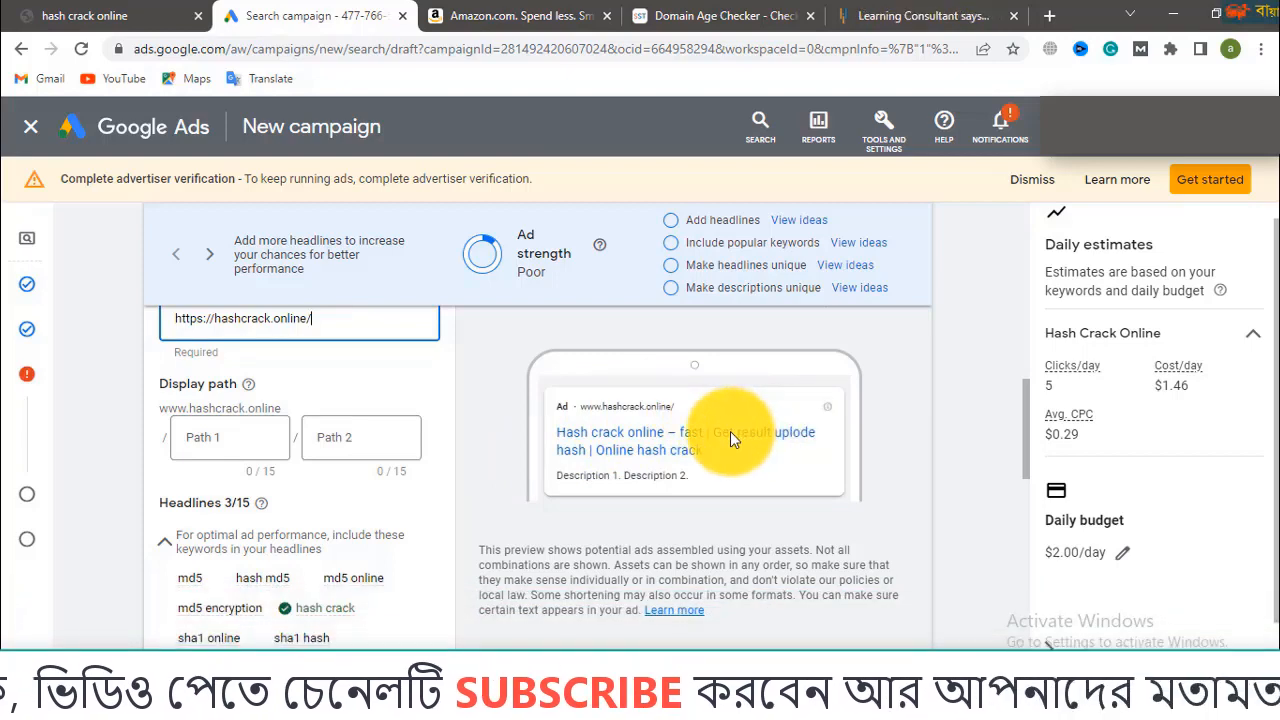
- Review the suggested and existing headlines, and add Free Online Hash Cracking Websites, copied from the Word document, as the fourth headline
scroll(459, 500, "up", 2)
scroll(430, 510, "down", 3)
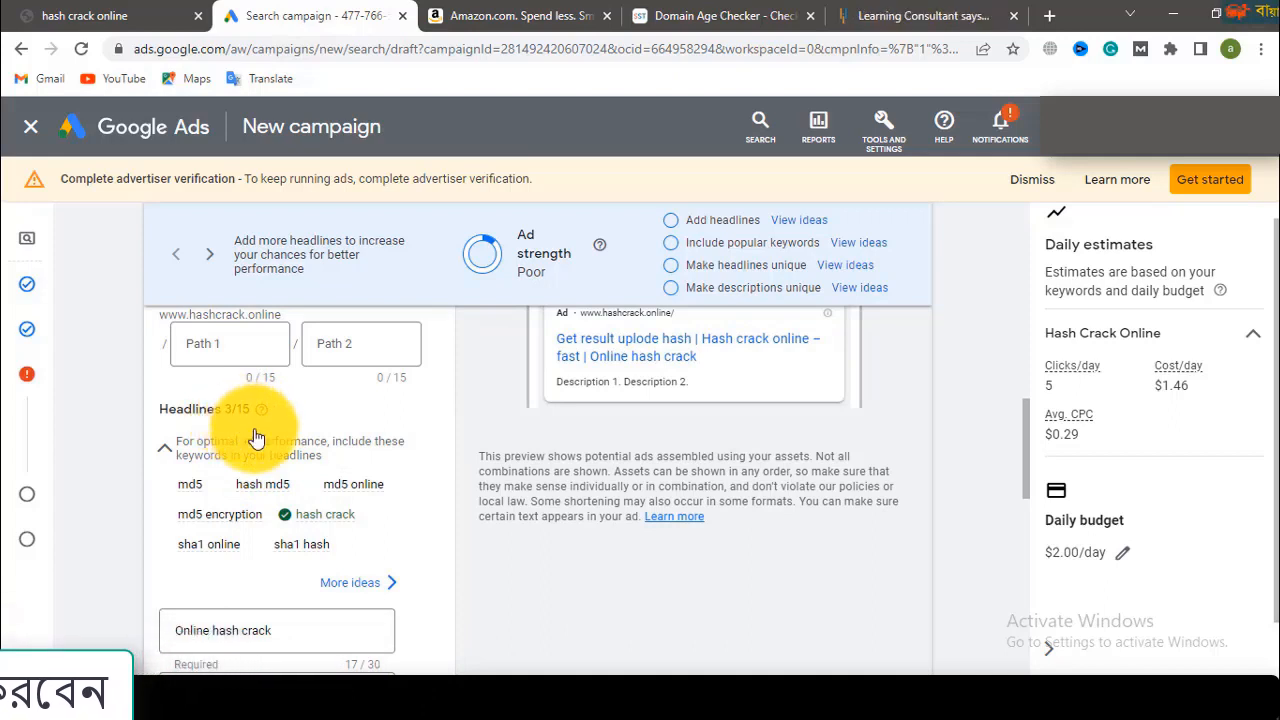
mouse_move(385, 489)
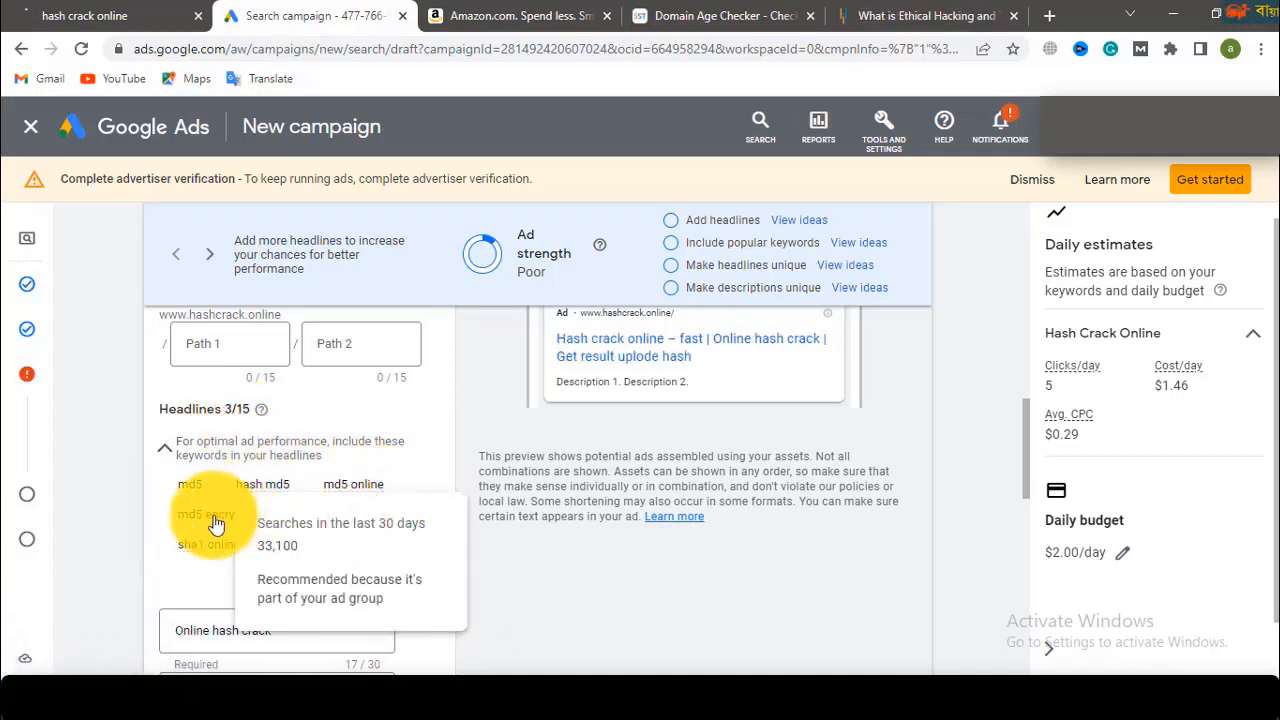
scroll(204, 522, "down", 1)
scroll(255, 530, "down", 1)
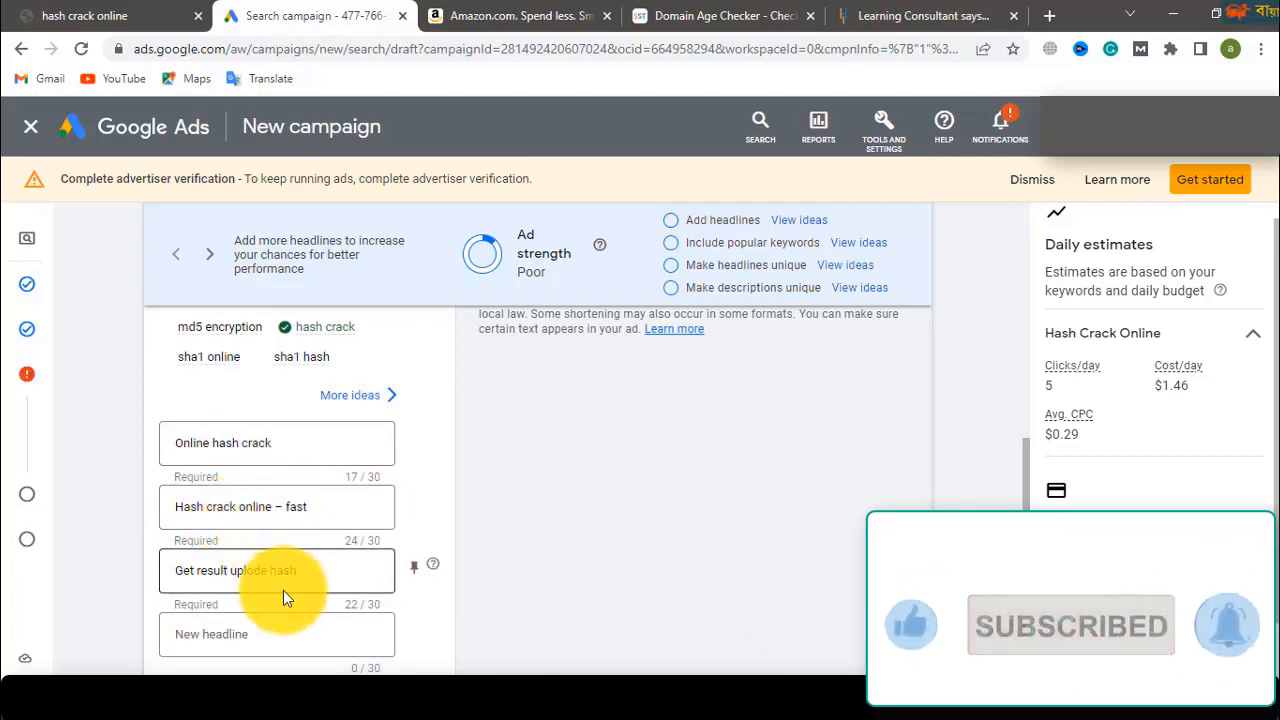
scroll(260, 565, "down", 2)
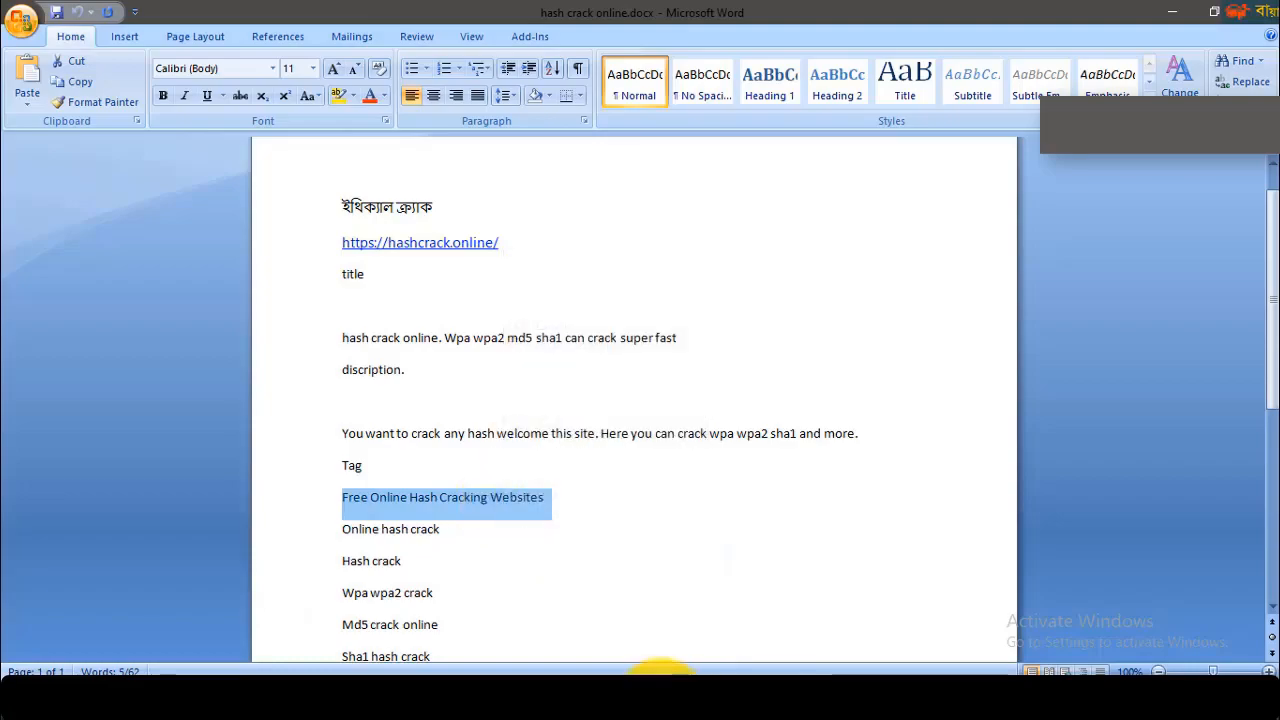
left_click(657, 688)
right_click(263, 540)
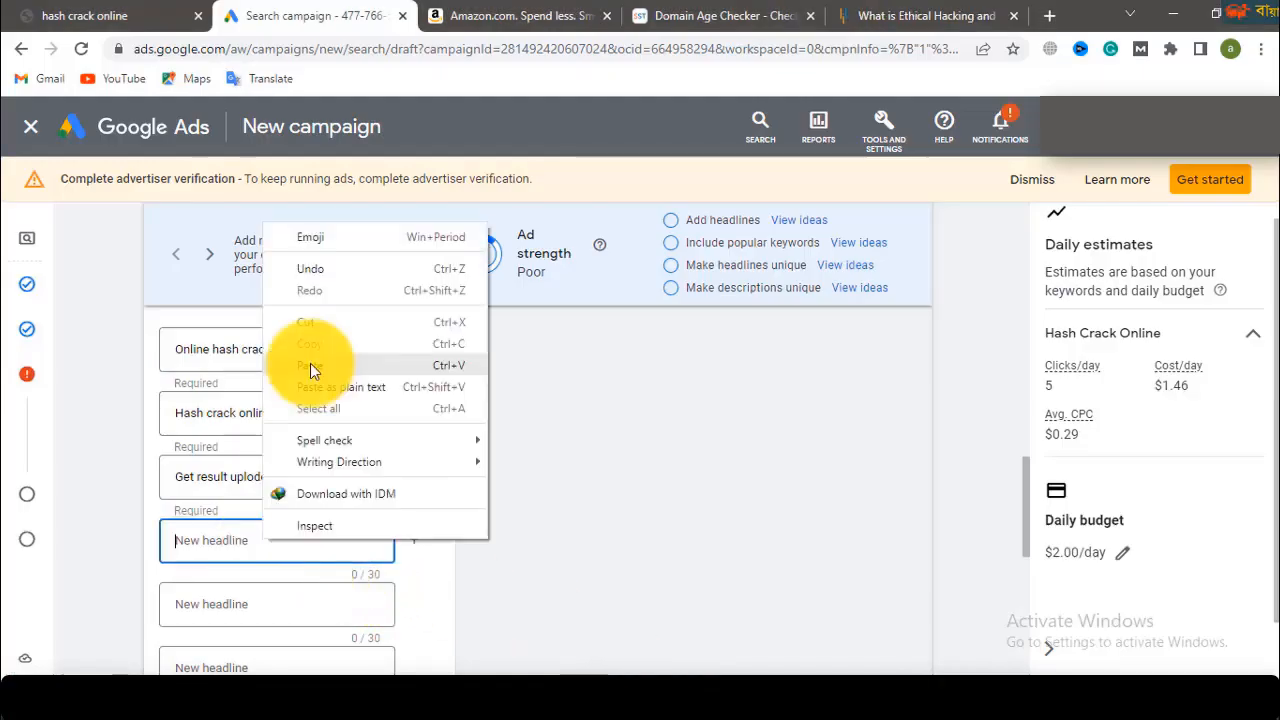
left_click(310, 363)
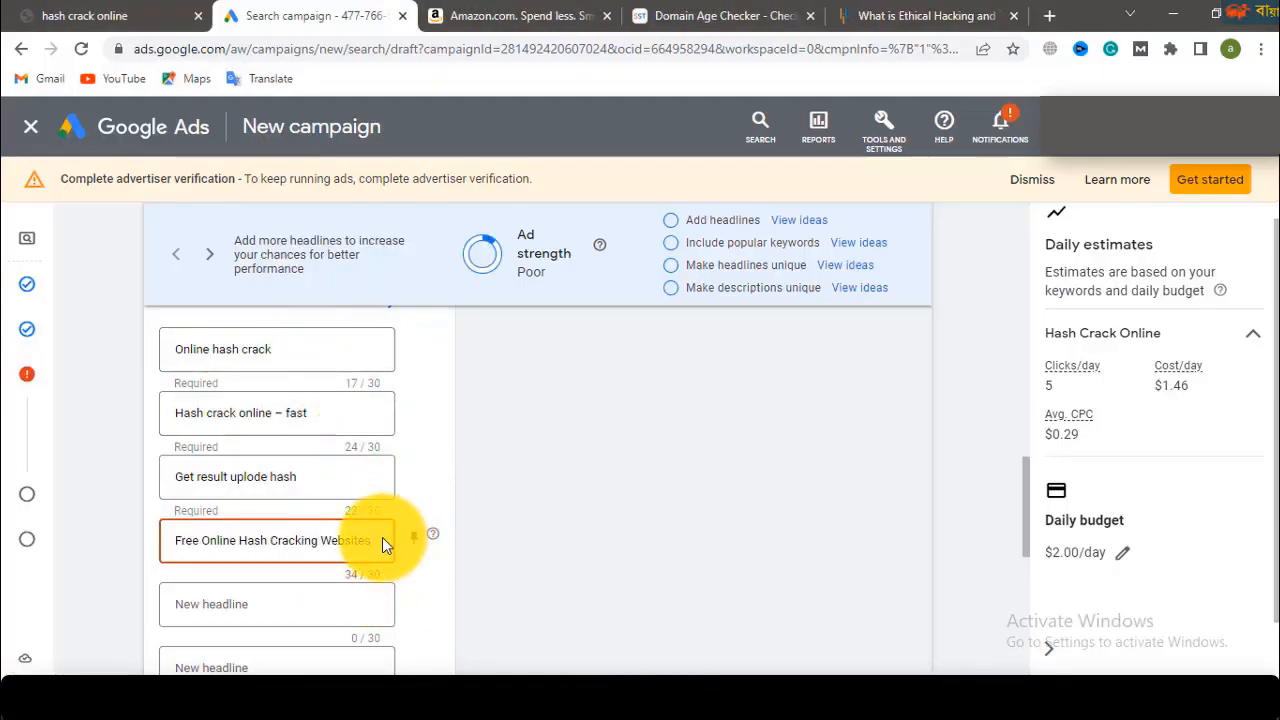
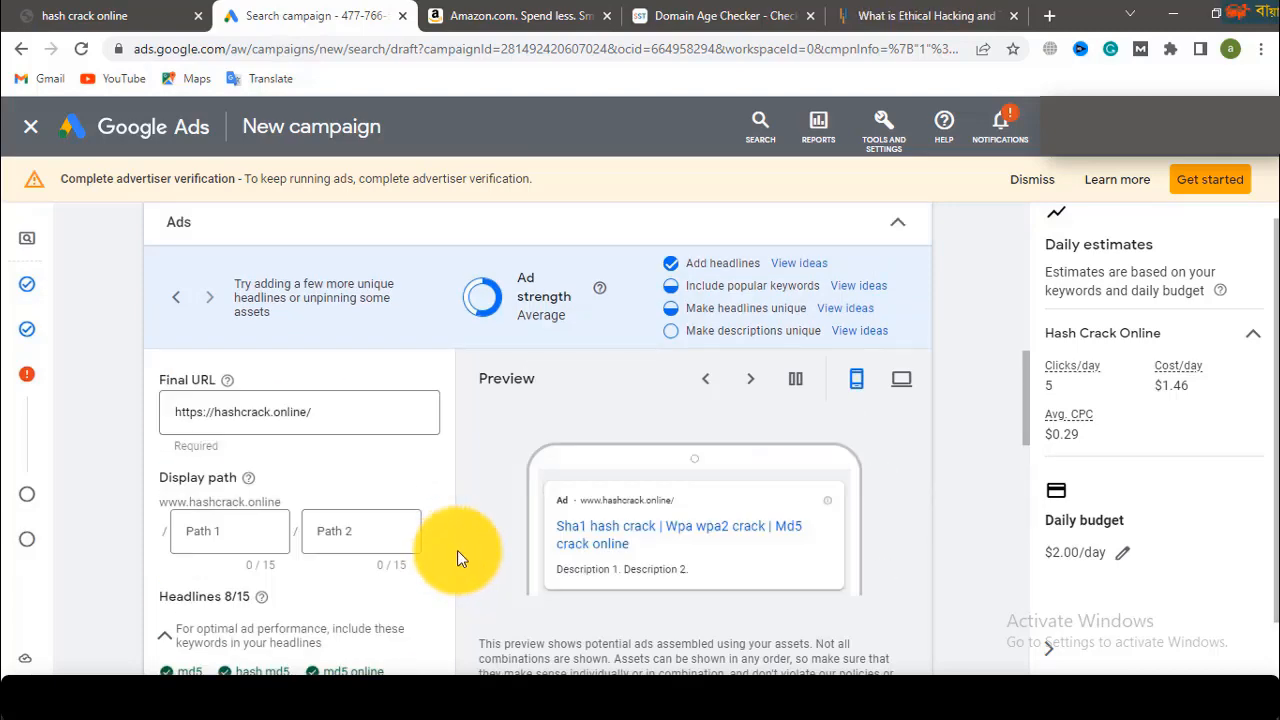
- Check the ad preview and headlines, and copy the description sentence beginning "You want to crack any hash" from the Word document hash crack online.docx
scroll(668, 535, "down", 1)
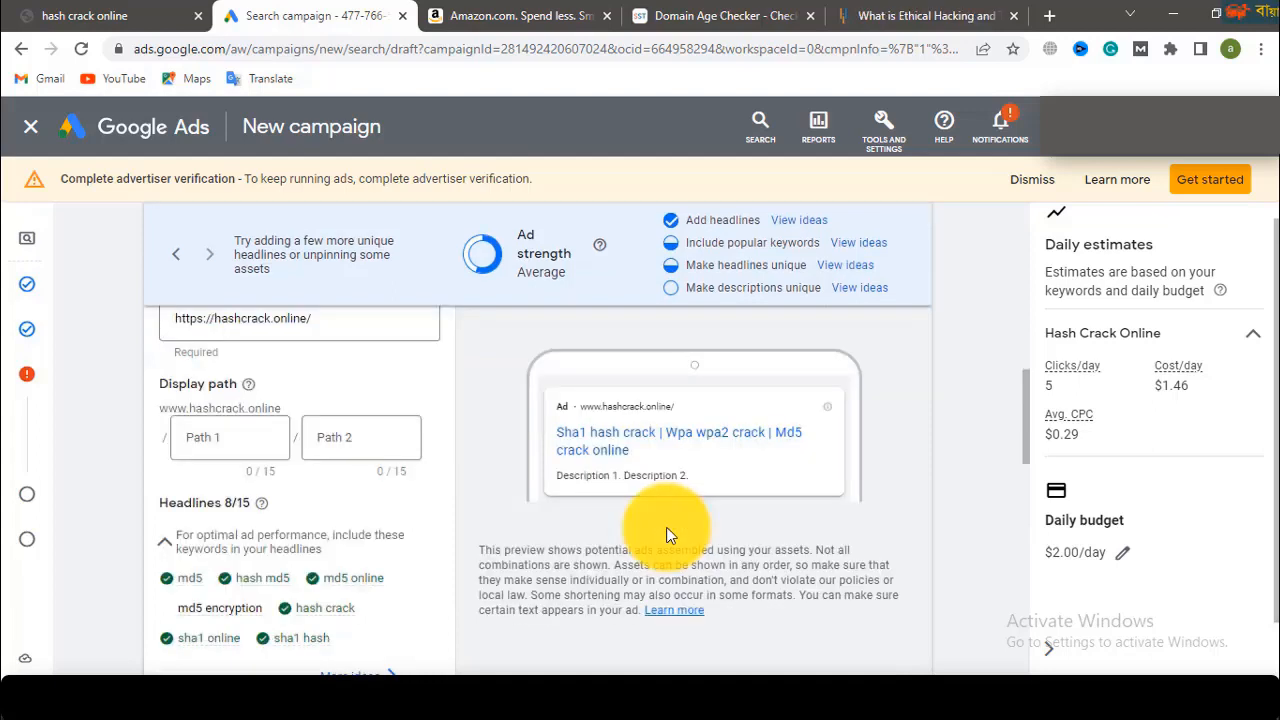
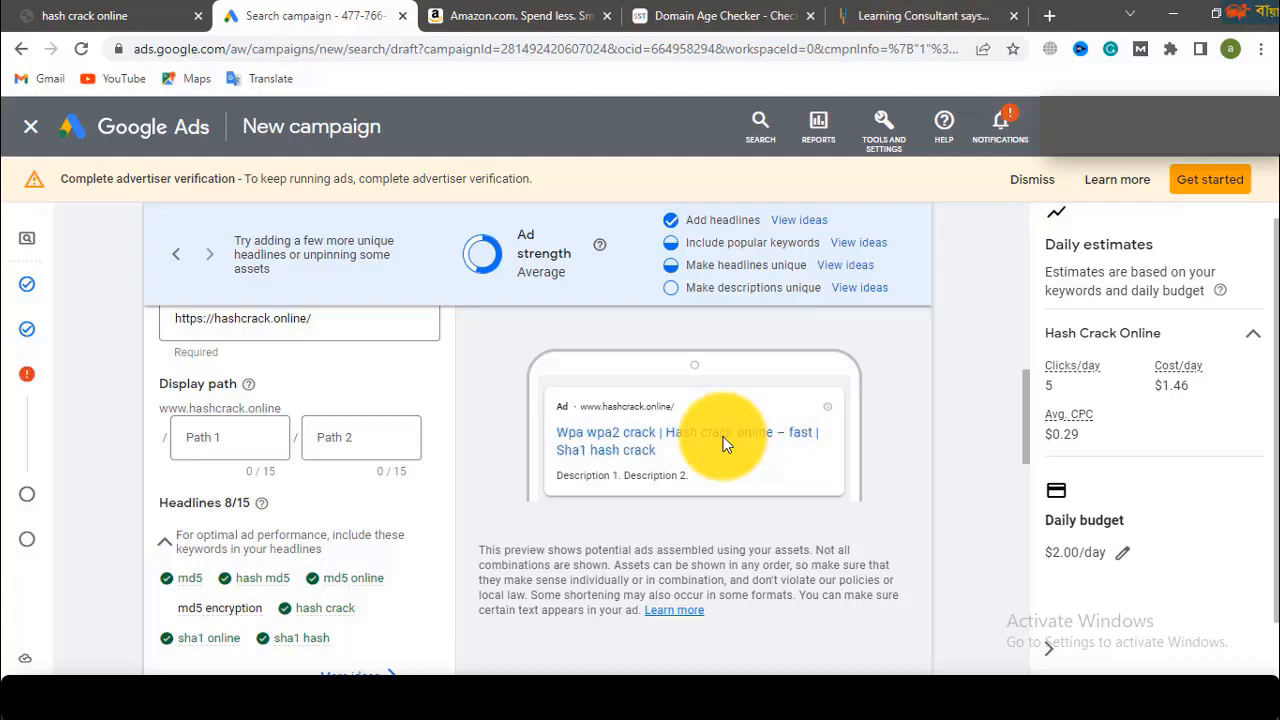
scroll(455, 601, "down", 2)
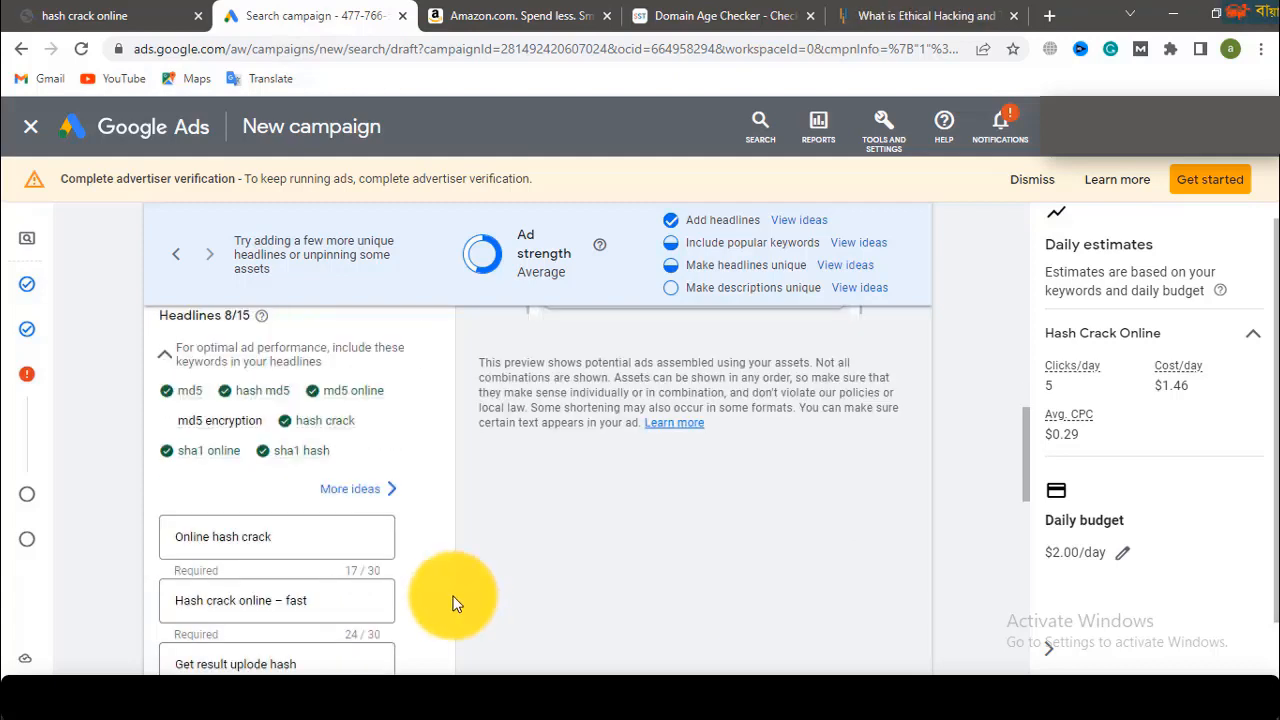
scroll(455, 601, "down", 4)
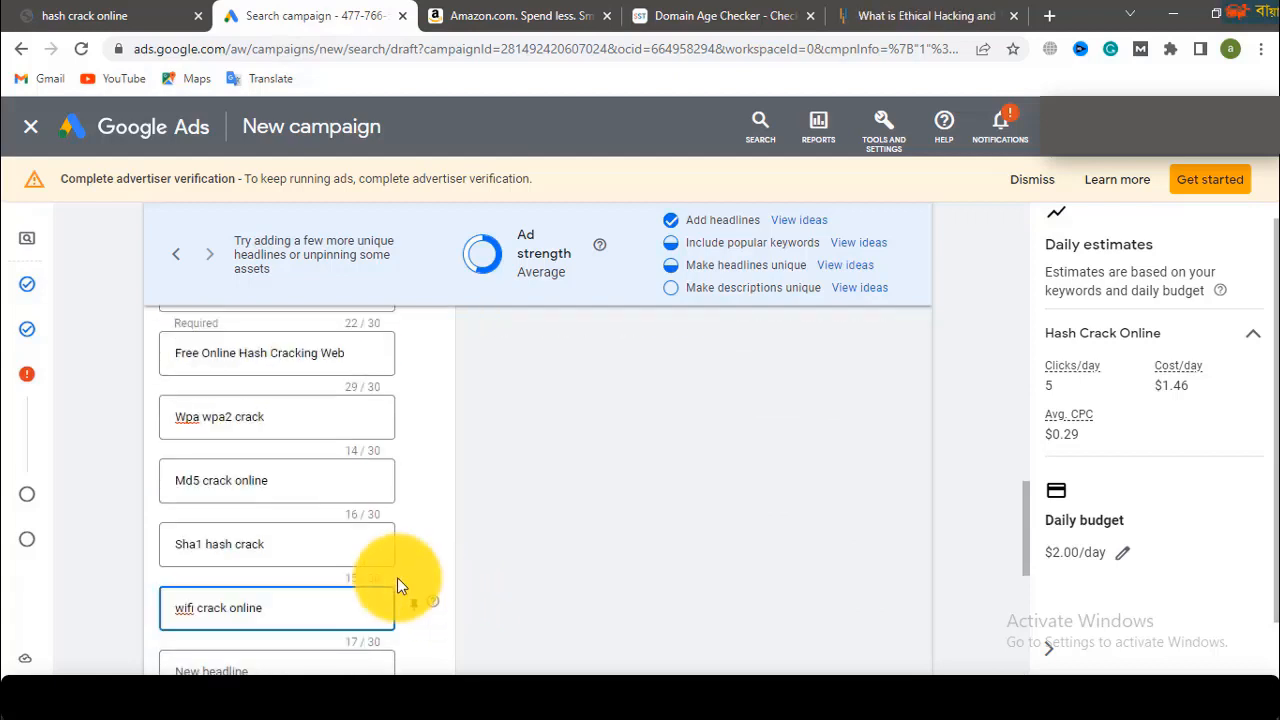
scroll(397, 585, "down", 2)
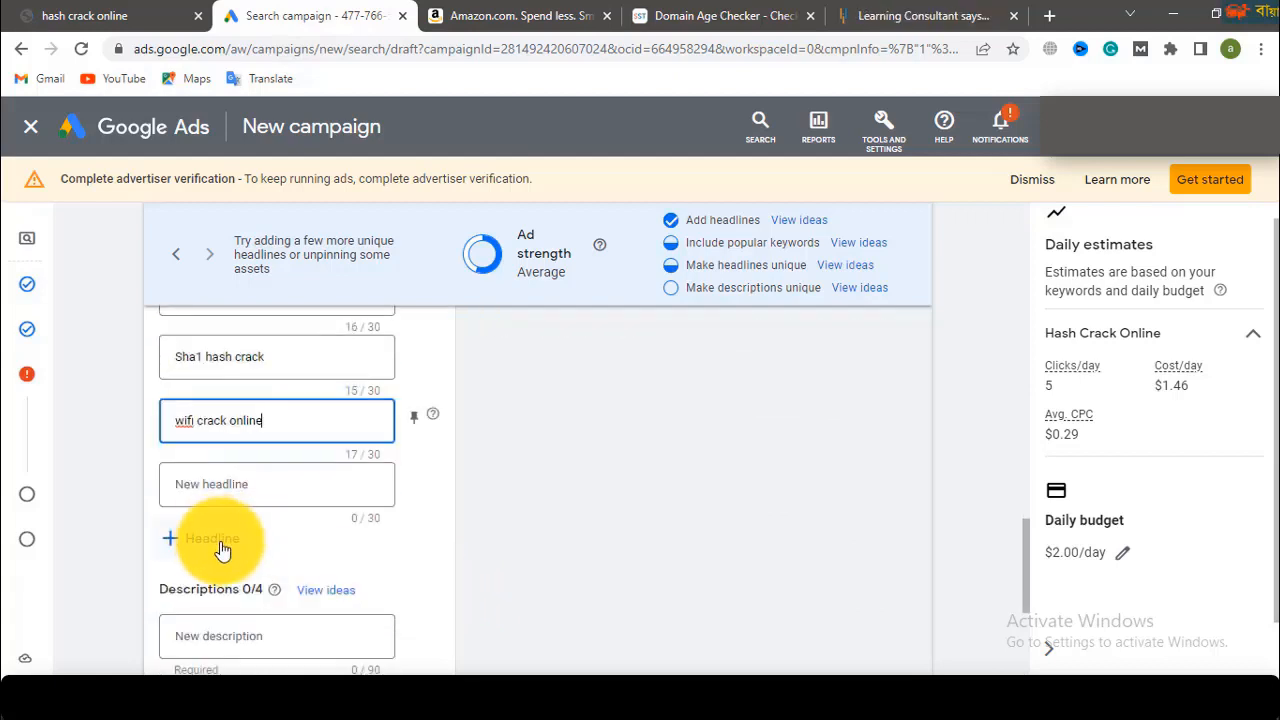
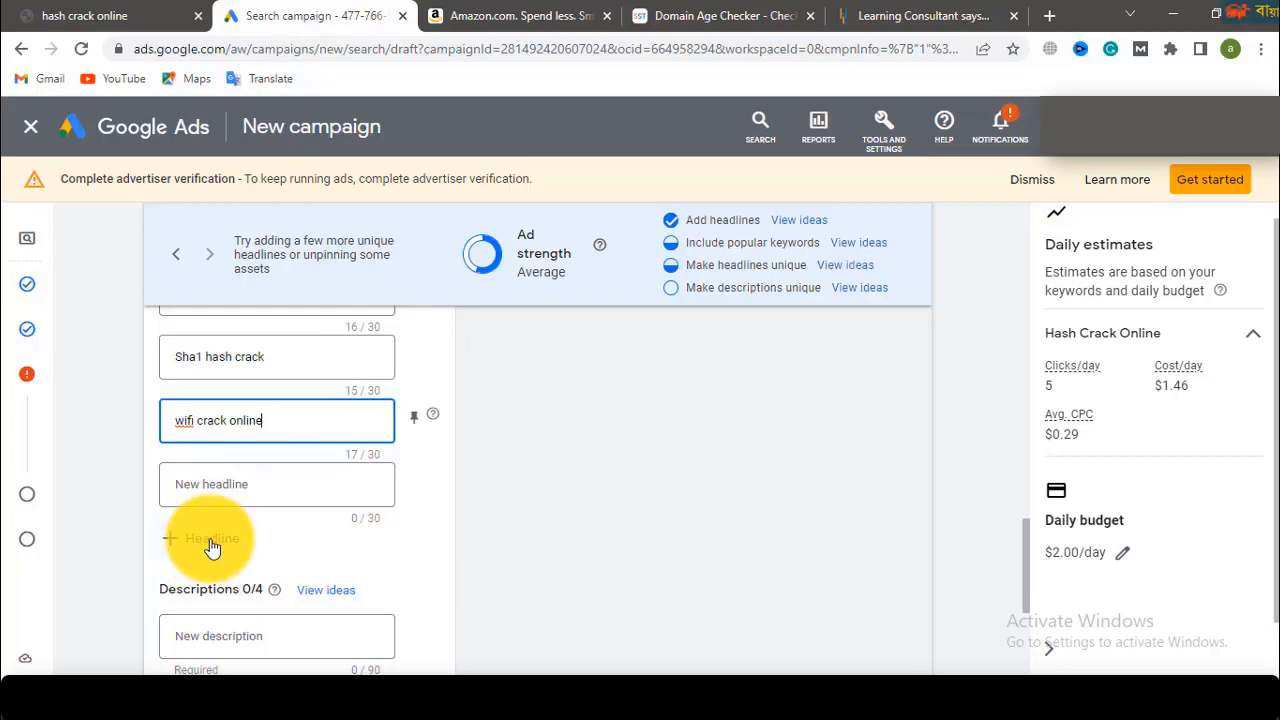
scroll(369, 606, "down", 1)
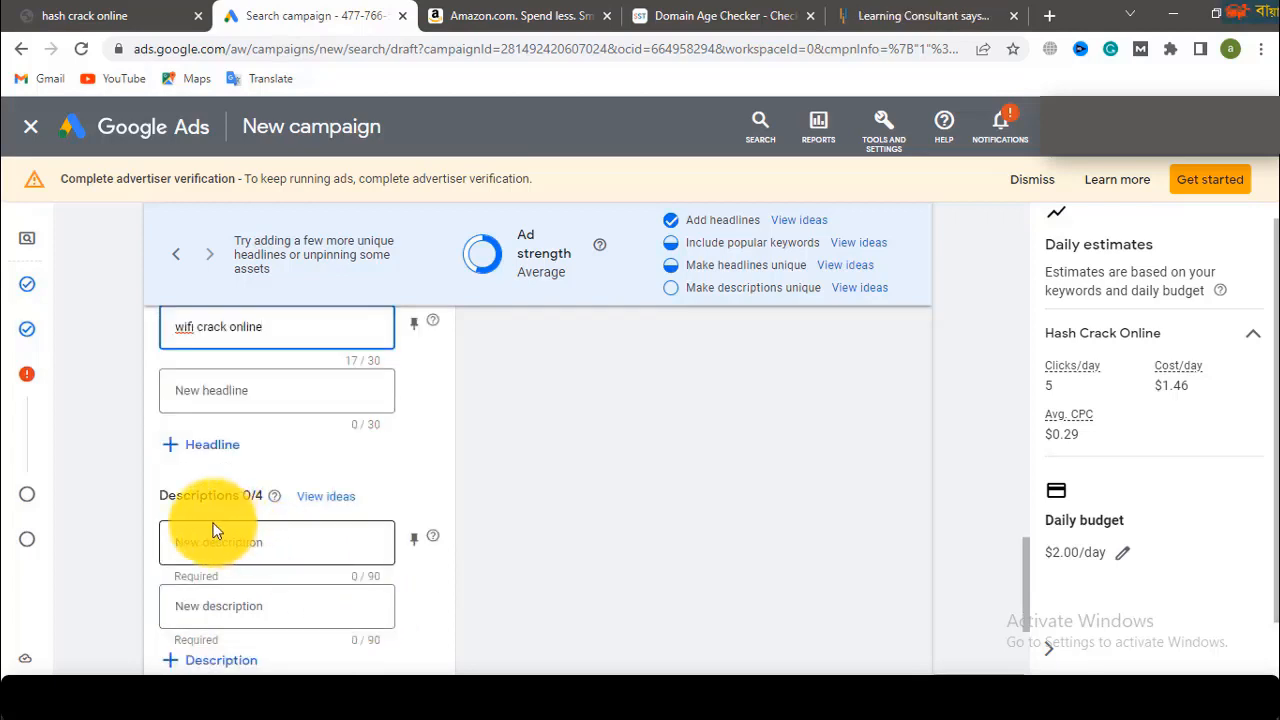
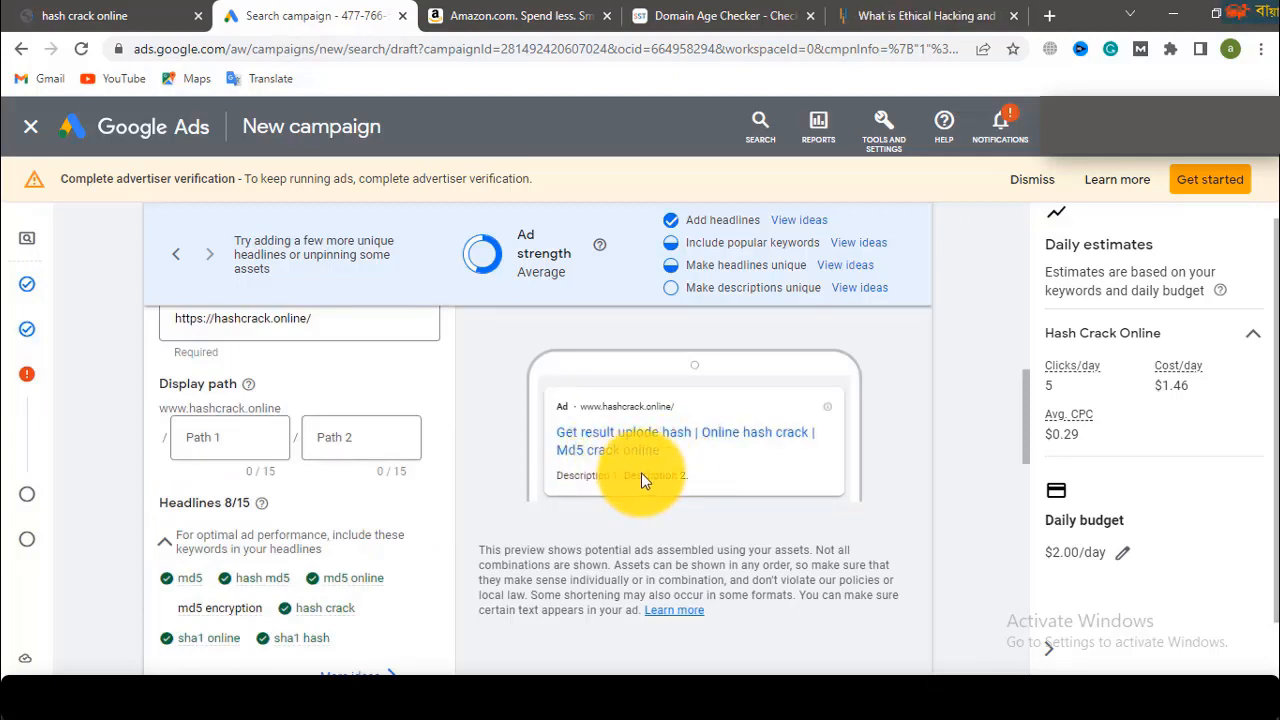
key("alt+Tab")
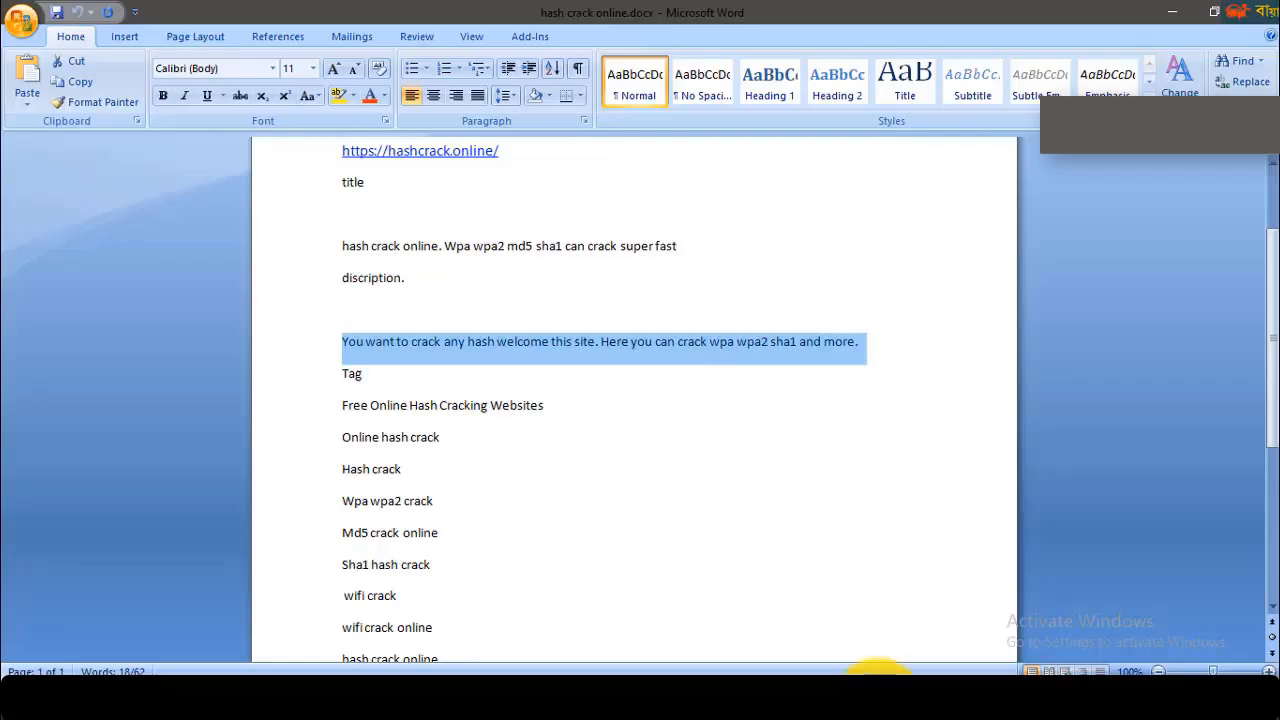
right_click(640, 350)
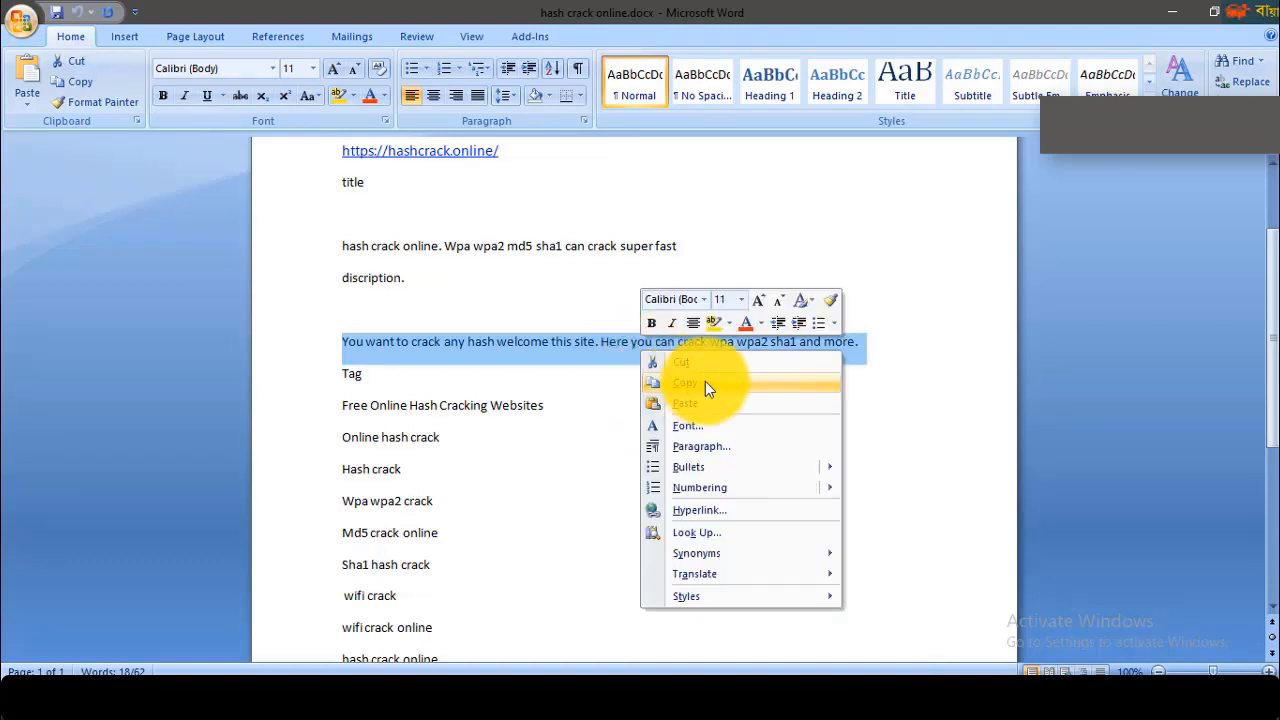
left_click(705, 385)
left_click(671, 694)
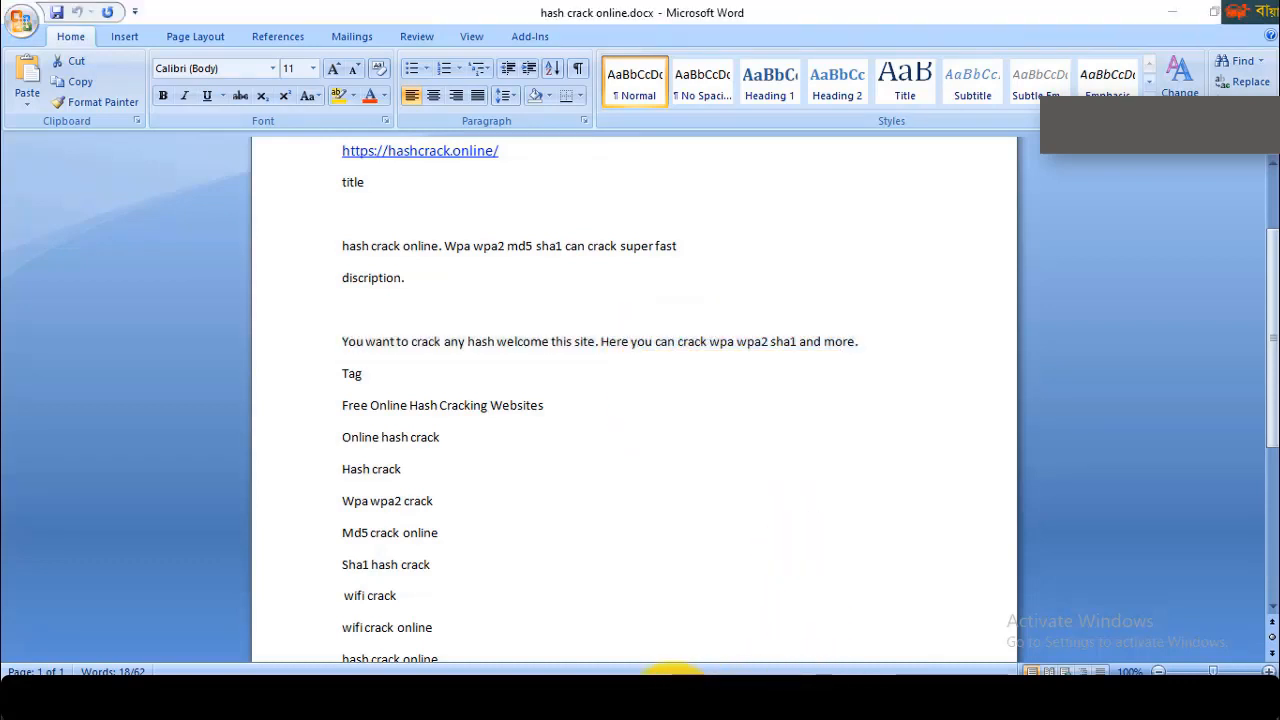
- Return to the Google Ads campaign and insert the copied sentence as the ad's first description
scroll(300, 566, "down", 3)
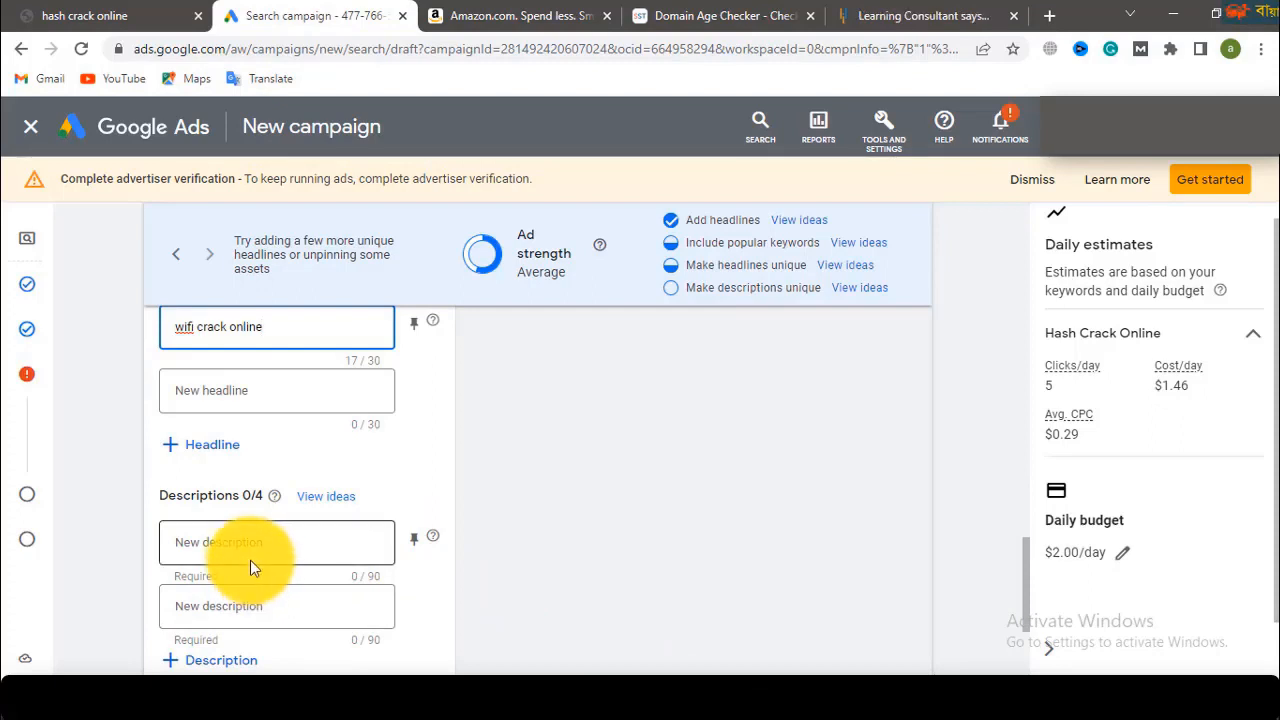
left_click(237, 543)
right_click(237, 543)
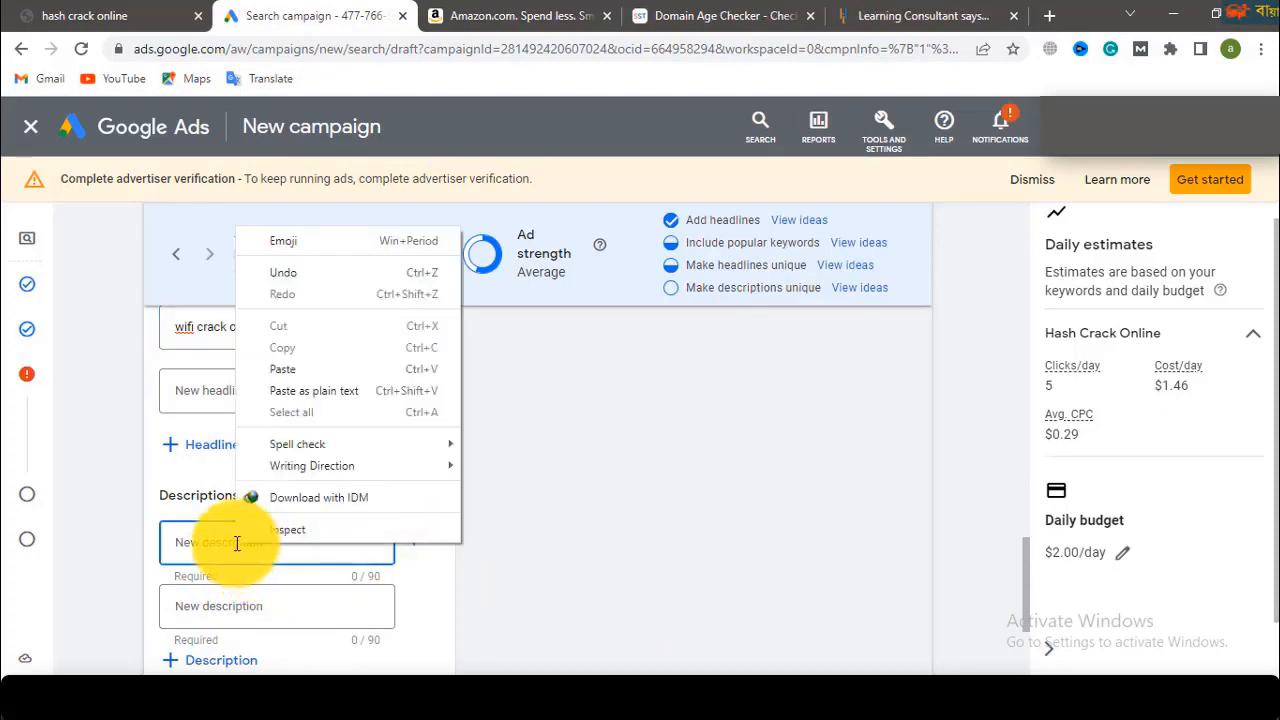
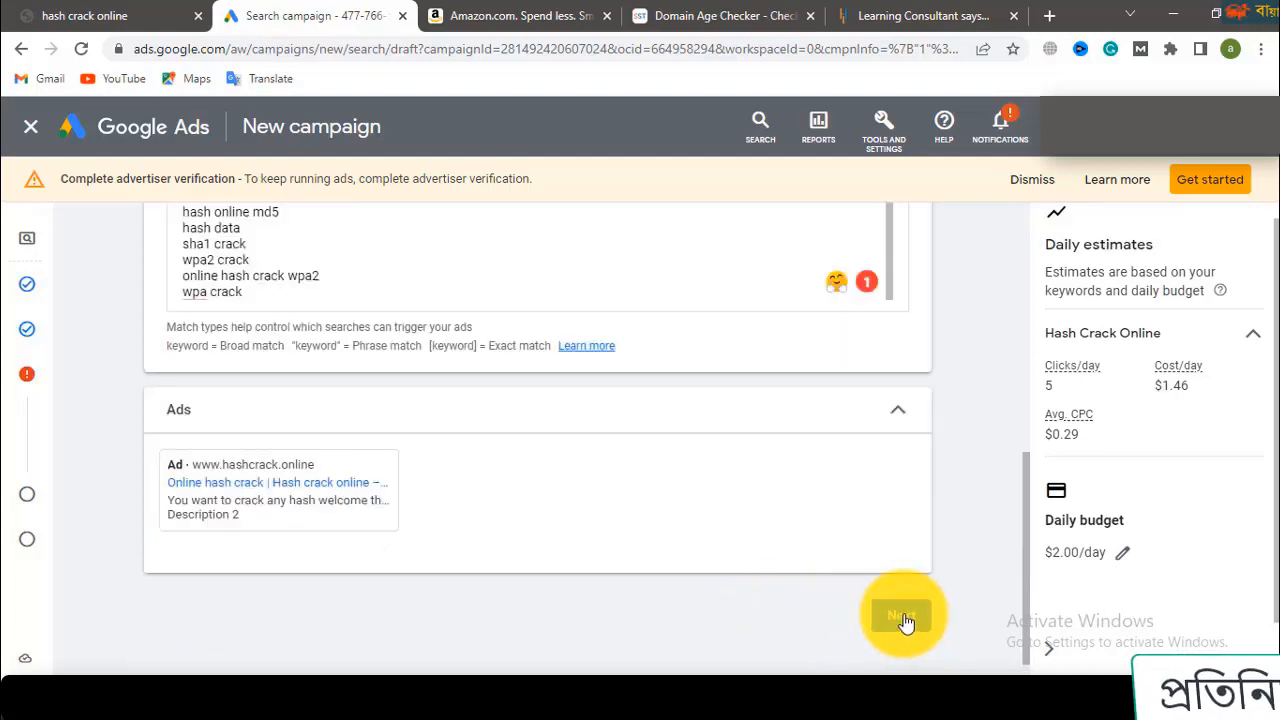
- Proceed to the Extensions stage and look over the text, description and URL fields of Sitelink 1
left_click(902, 618)
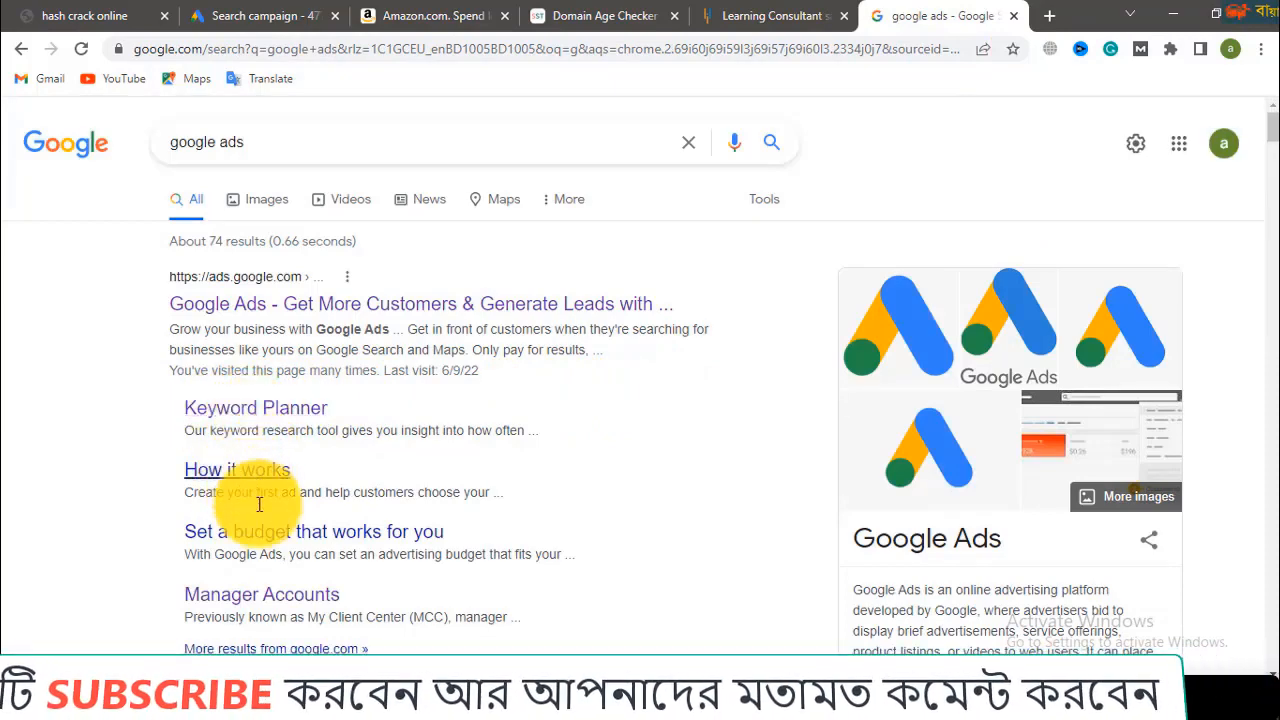
left_click(268, 16)
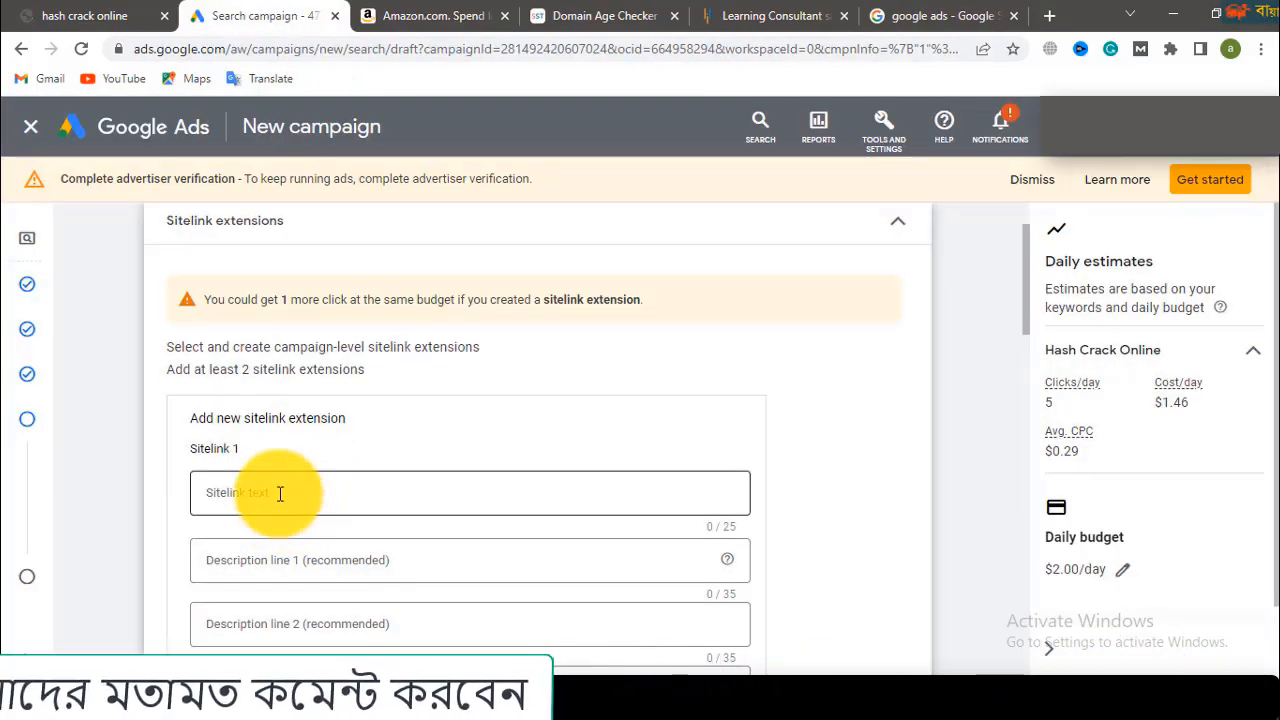
scroll(292, 575, "down", 1)
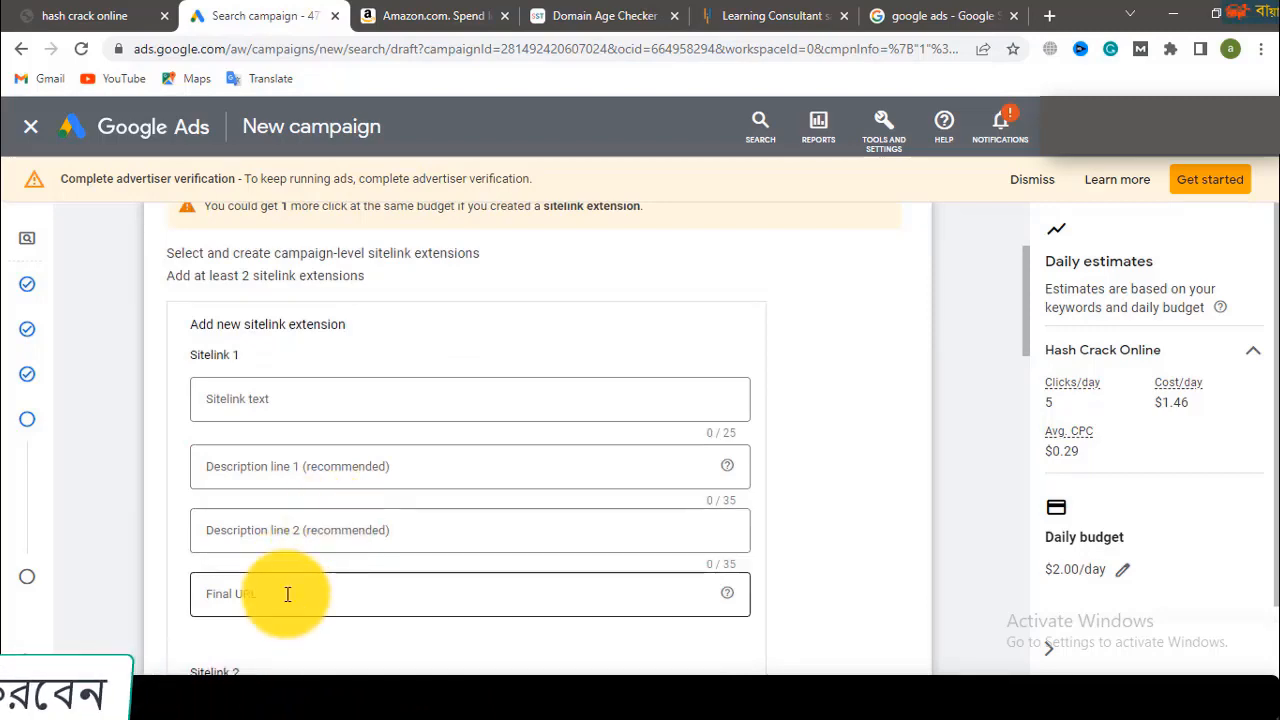
- Try to use the Keyword Planner link from the google ads search results as Sitelink 1's final URL
left_click(890, 16)
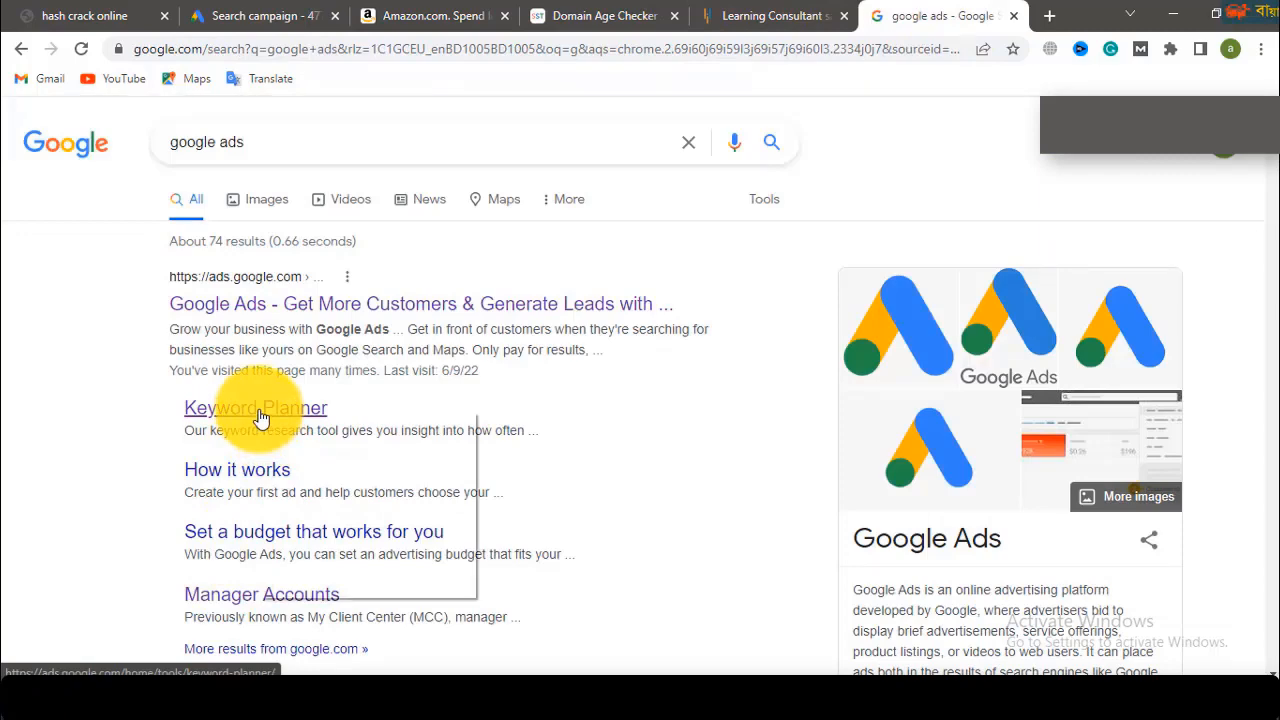
right_click(262, 416)
left_click(327, 525)
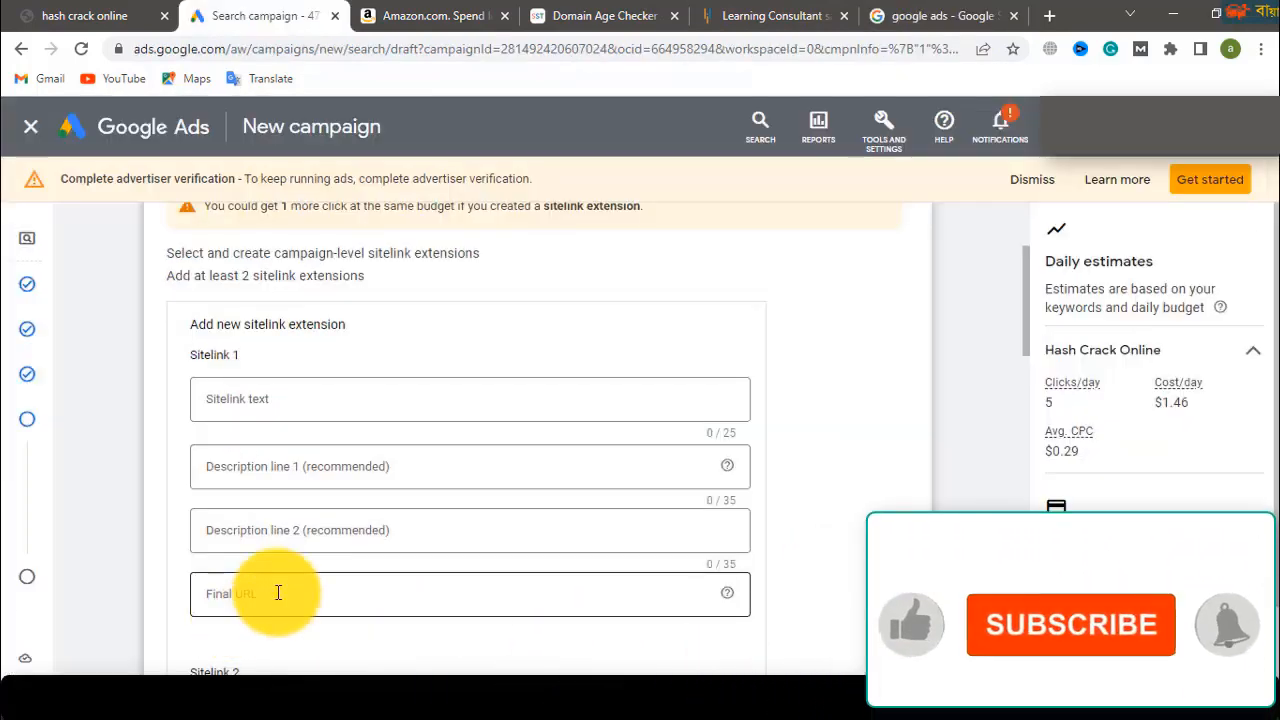
left_click(278, 593)
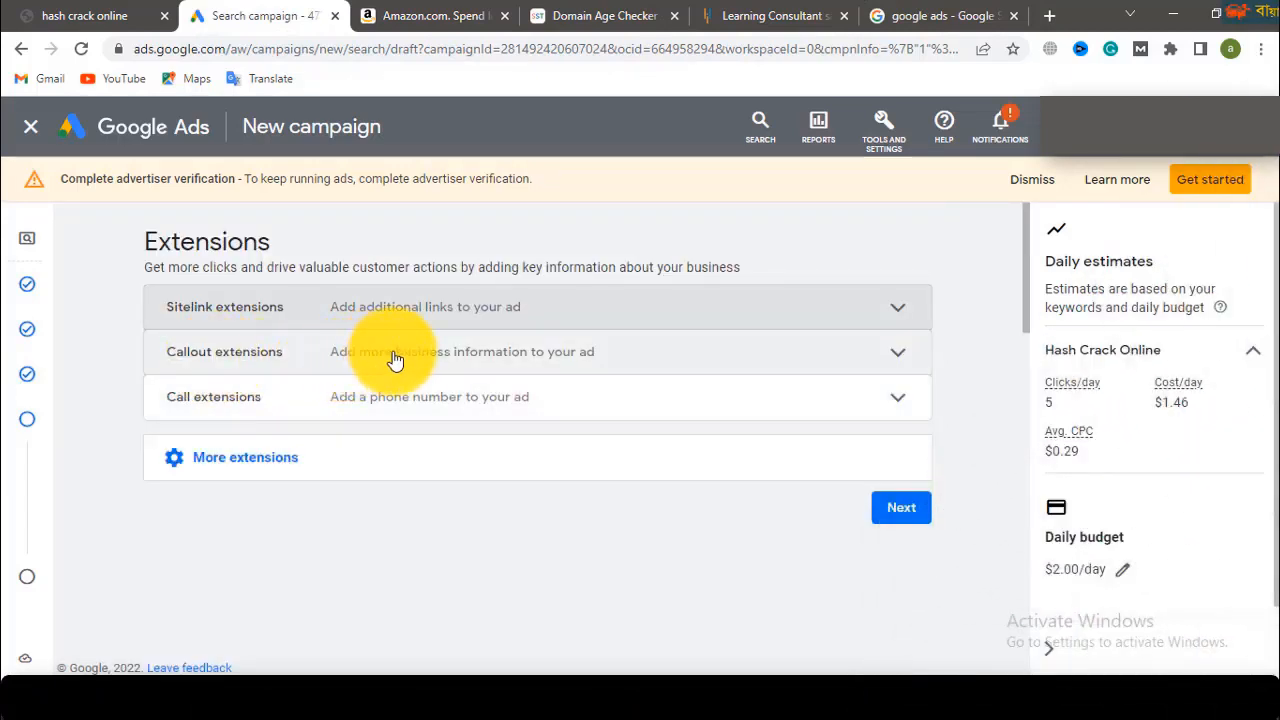
- Skip the extensions, proceed to the campaign review, and examine the name, type, objective, budget, bidding and campaign settings
left_click(893, 512)
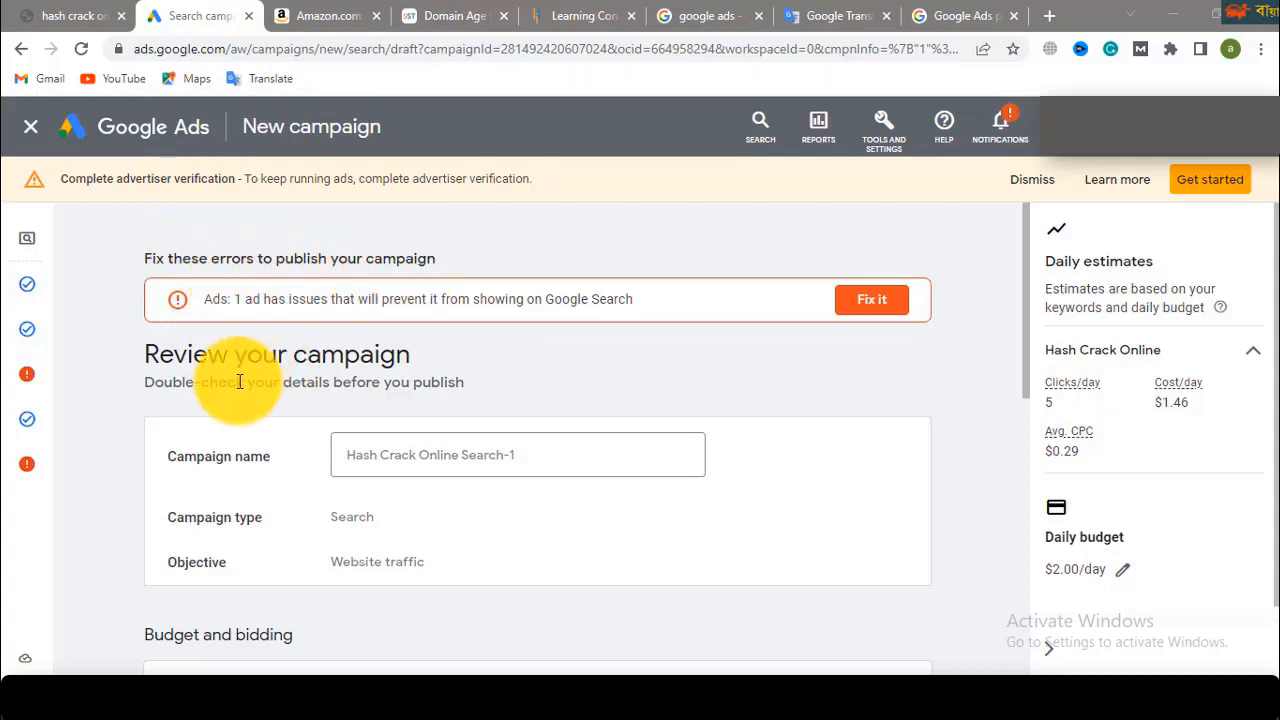
left_click_drag(411, 356, 141, 366)
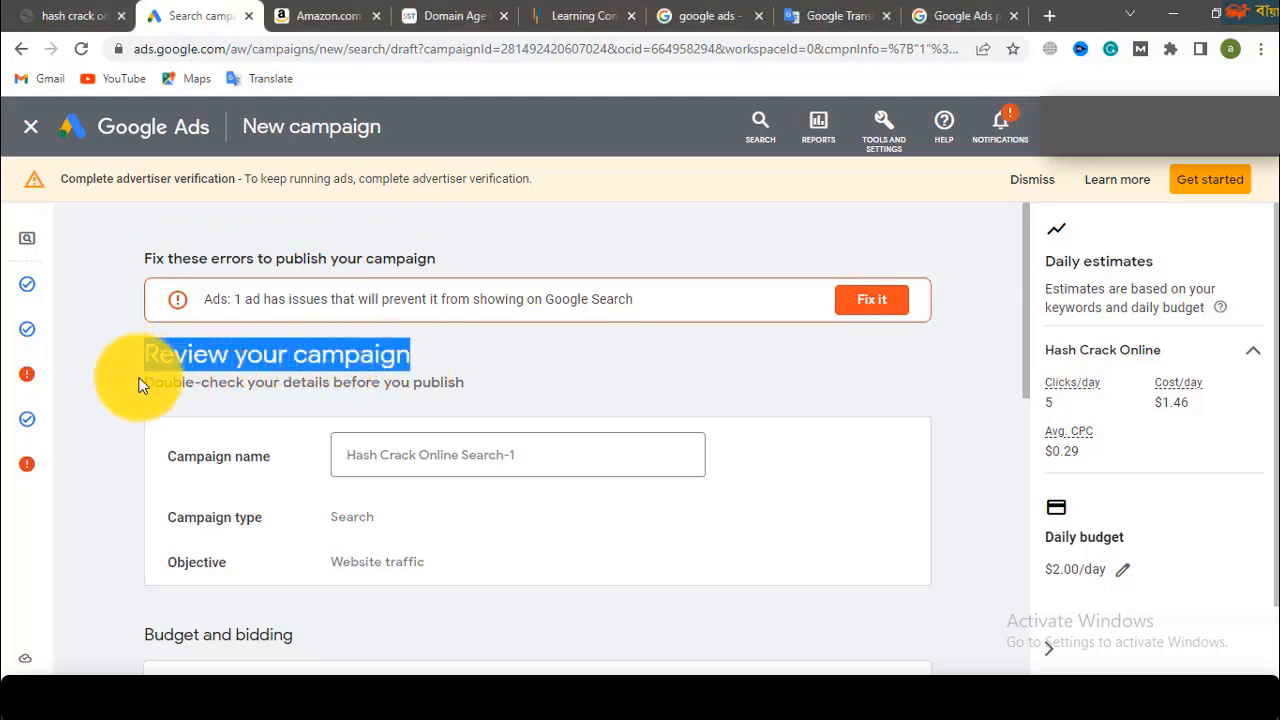
mouse_move(60, 460)
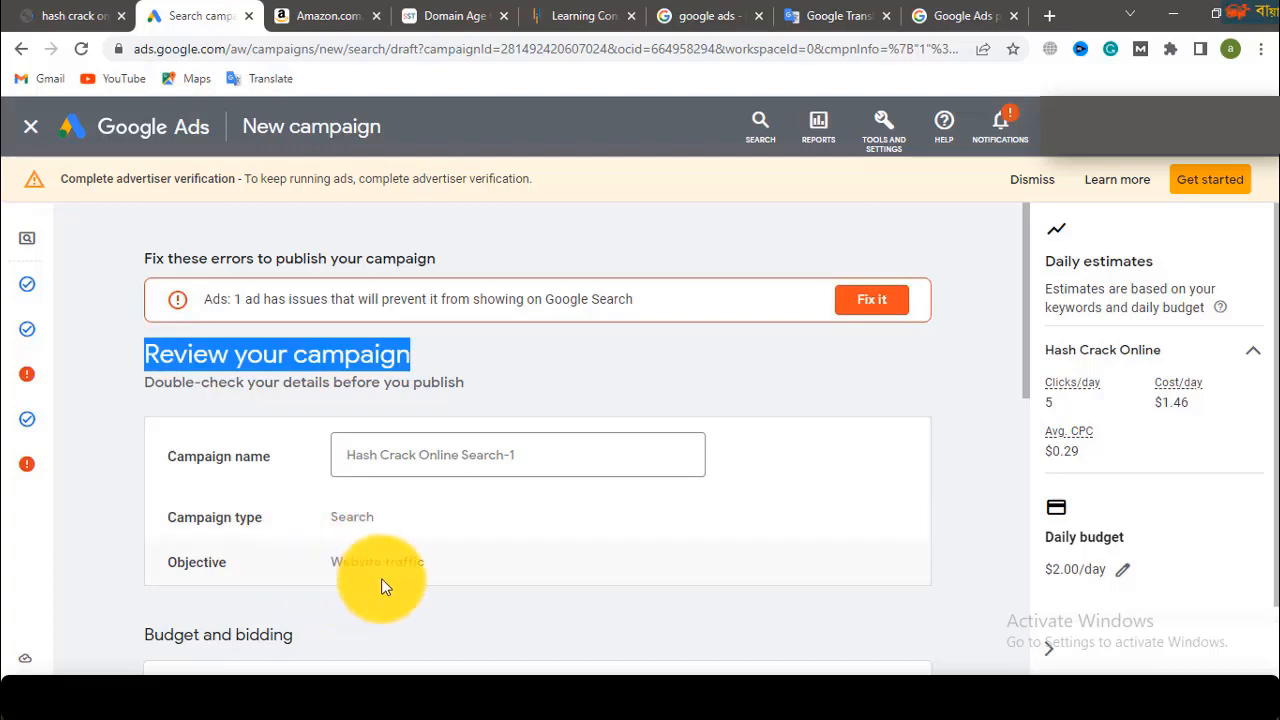
scroll(381, 578, "down", 1)
scroll(420, 494, "down", 1)
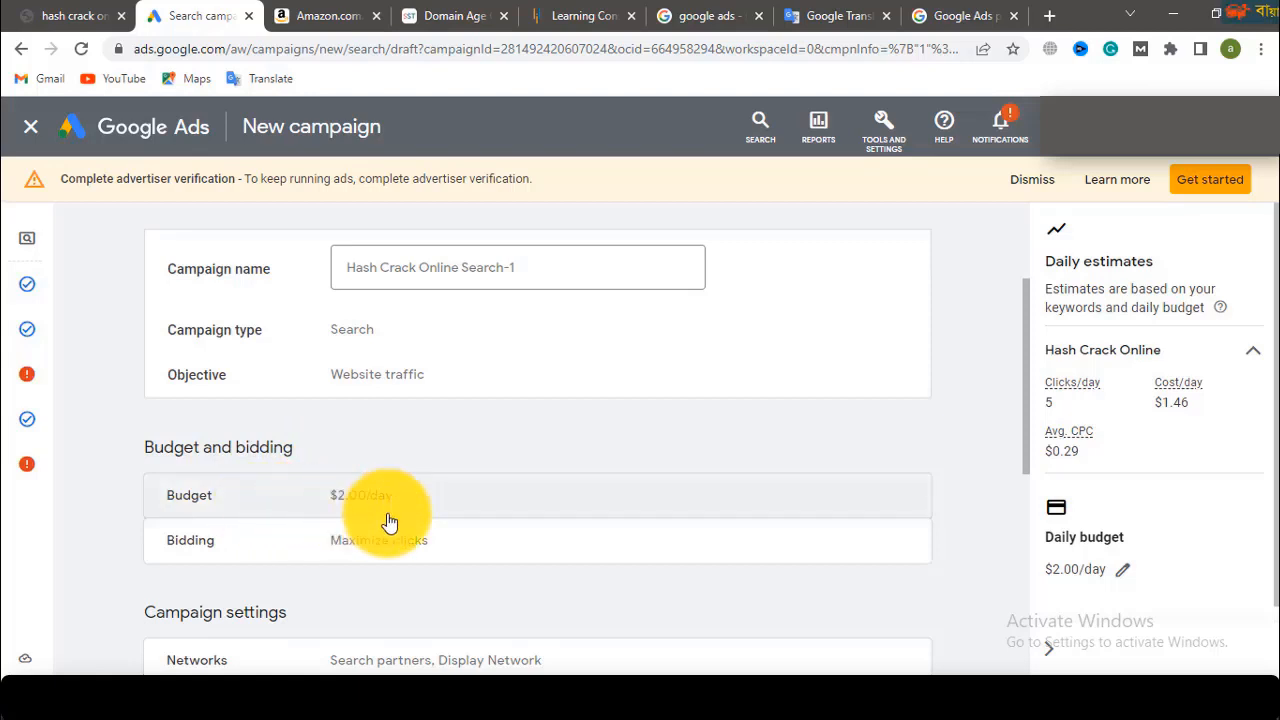
scroll(389, 522, "down", 1)
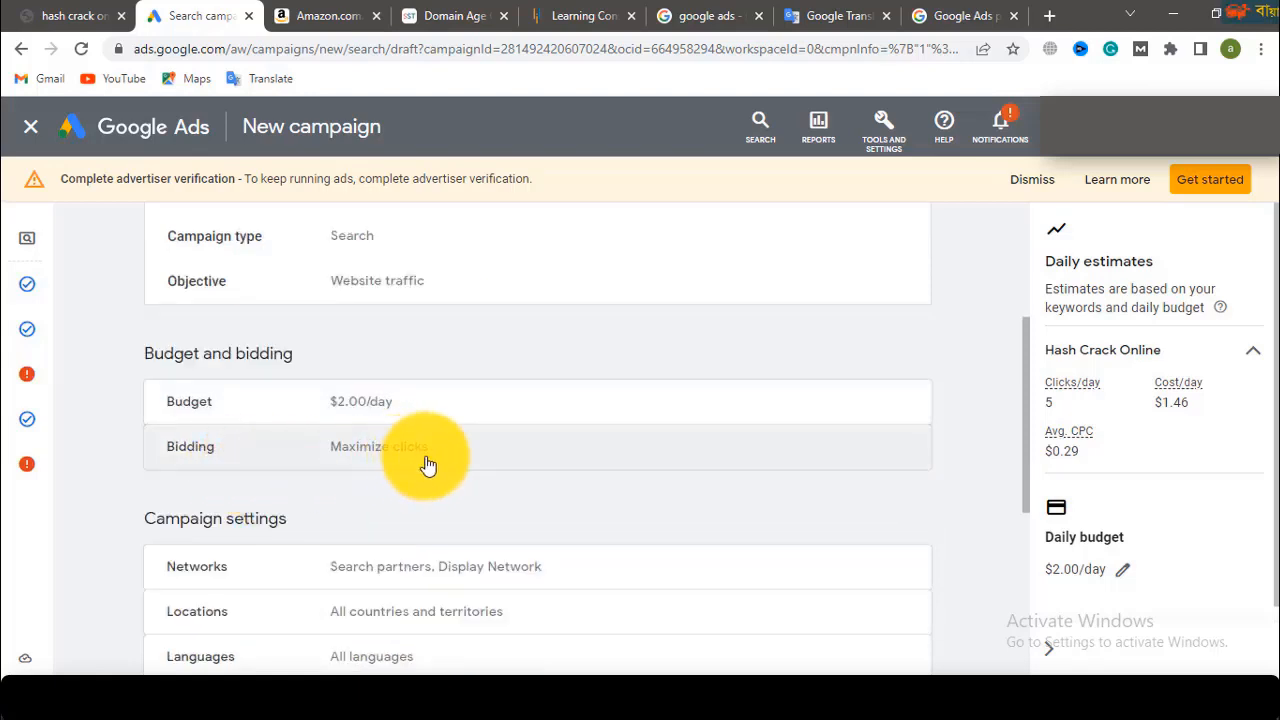
scroll(428, 465, "down", 1)
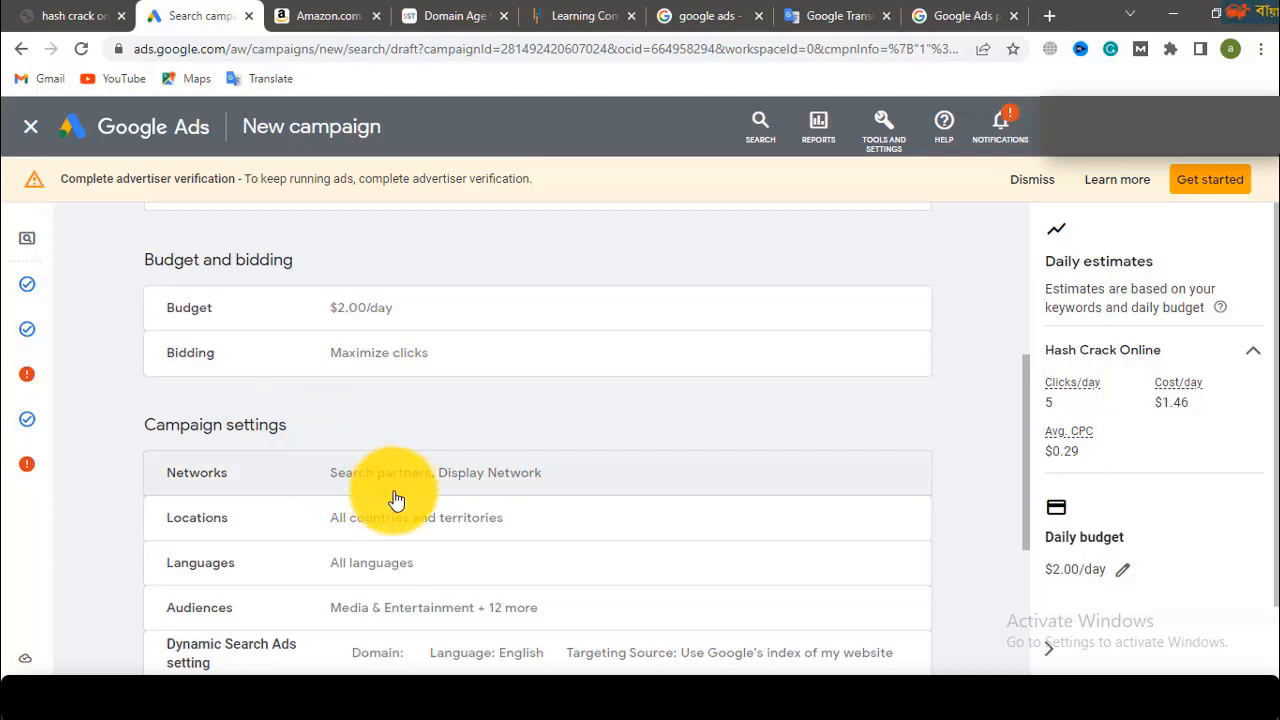
scroll(396, 500, "down", 1)
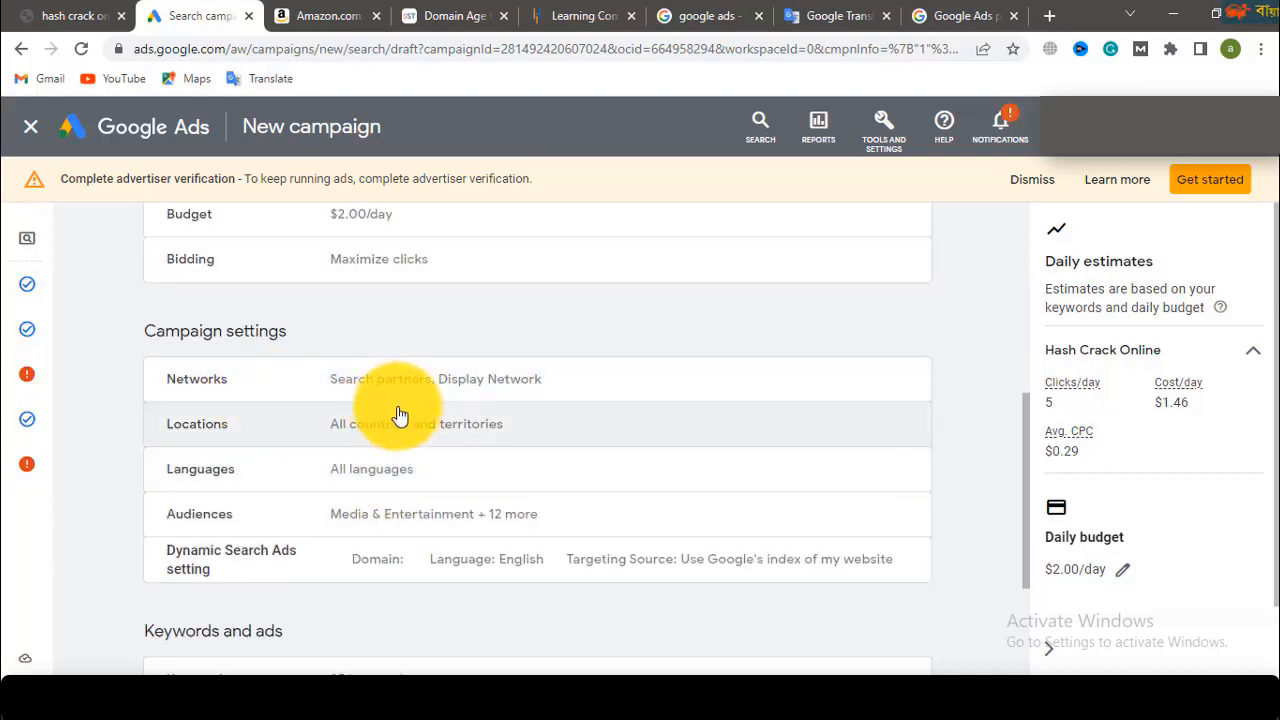
scroll(395, 495, "down", 1)
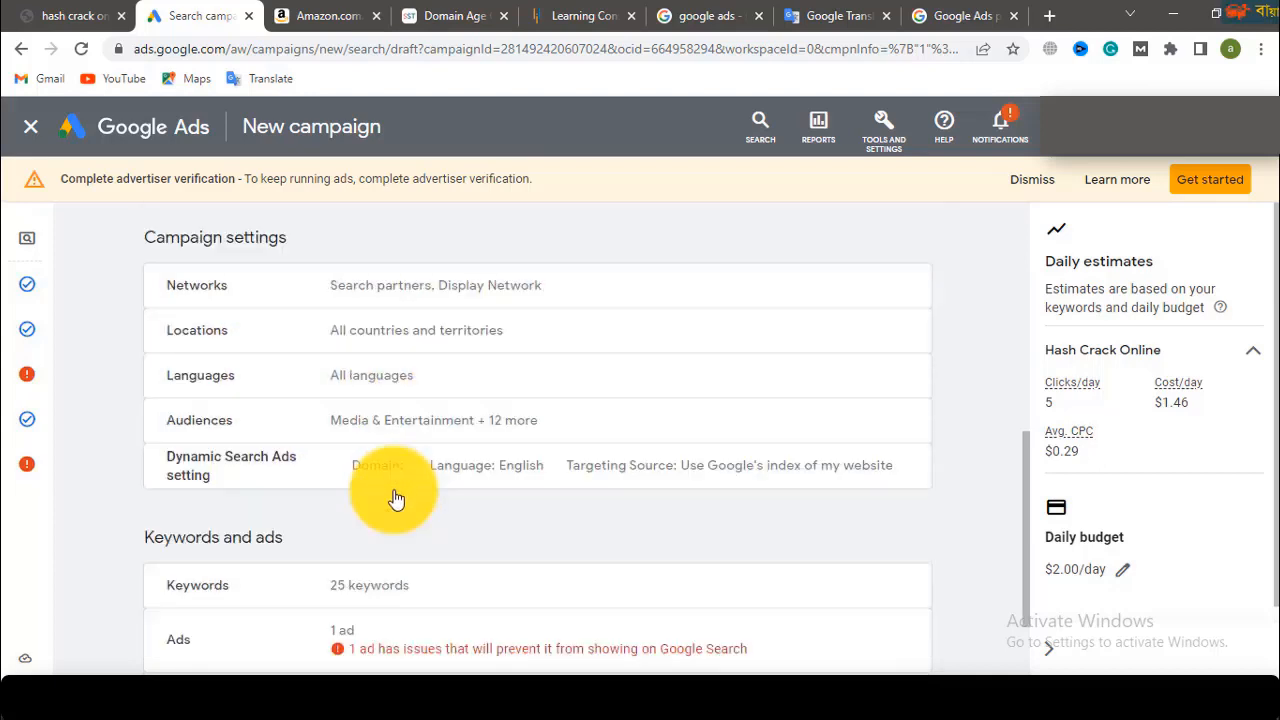
- Check the Keywords and ads summary in the campaign review, and return to the Keywords and ads stage to inspect the flagged ad
scroll(409, 360, "down", 2)
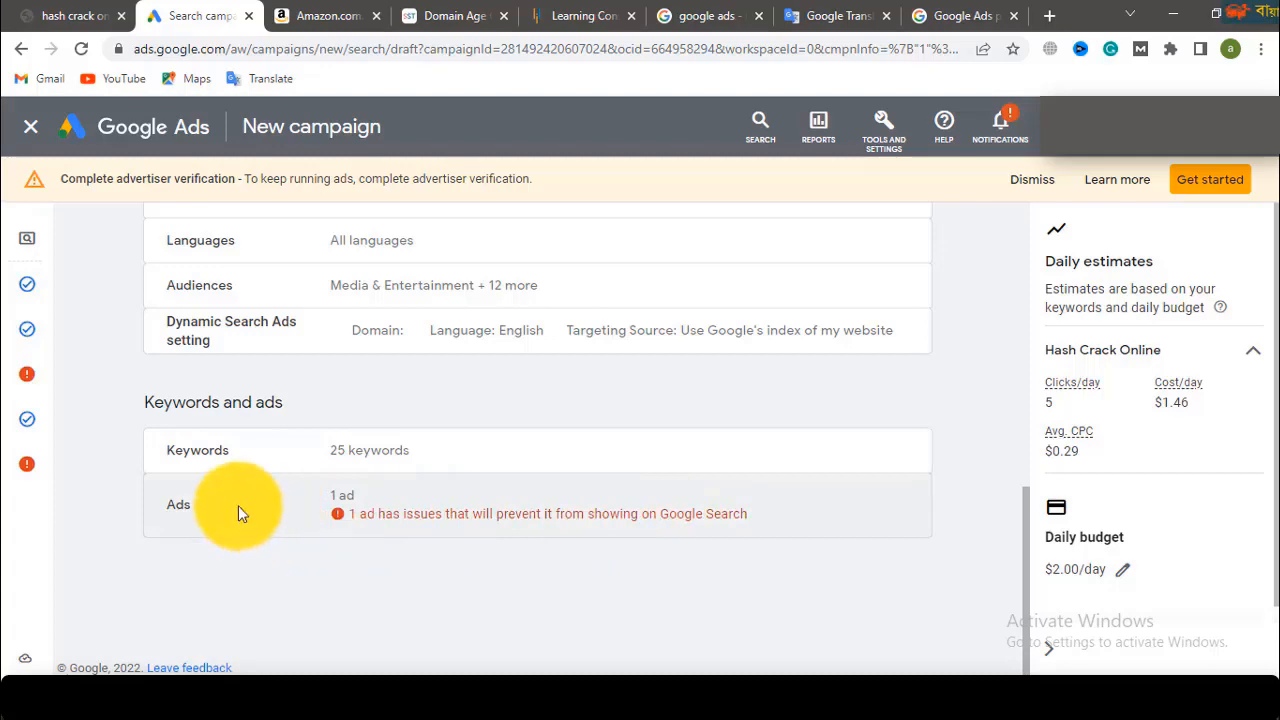
scroll(240, 514, "up", 3)
scroll(240, 514, "up", 5)
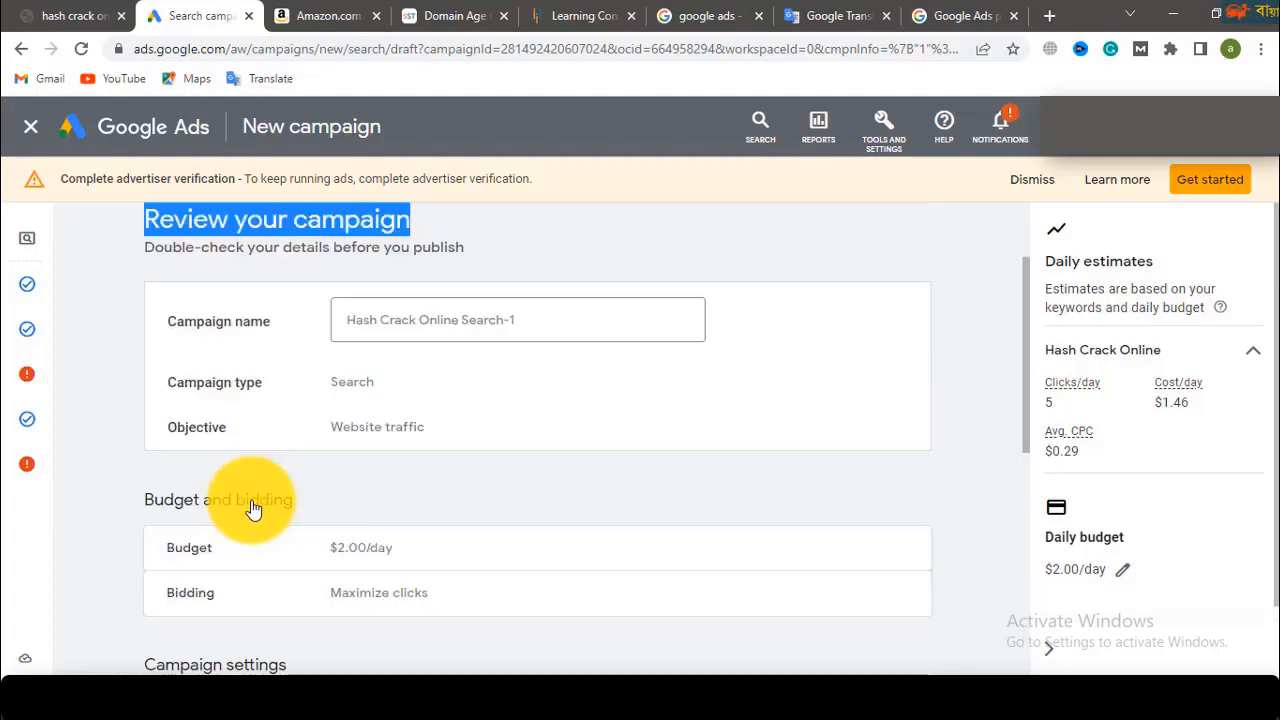
mouse_move(40, 410)
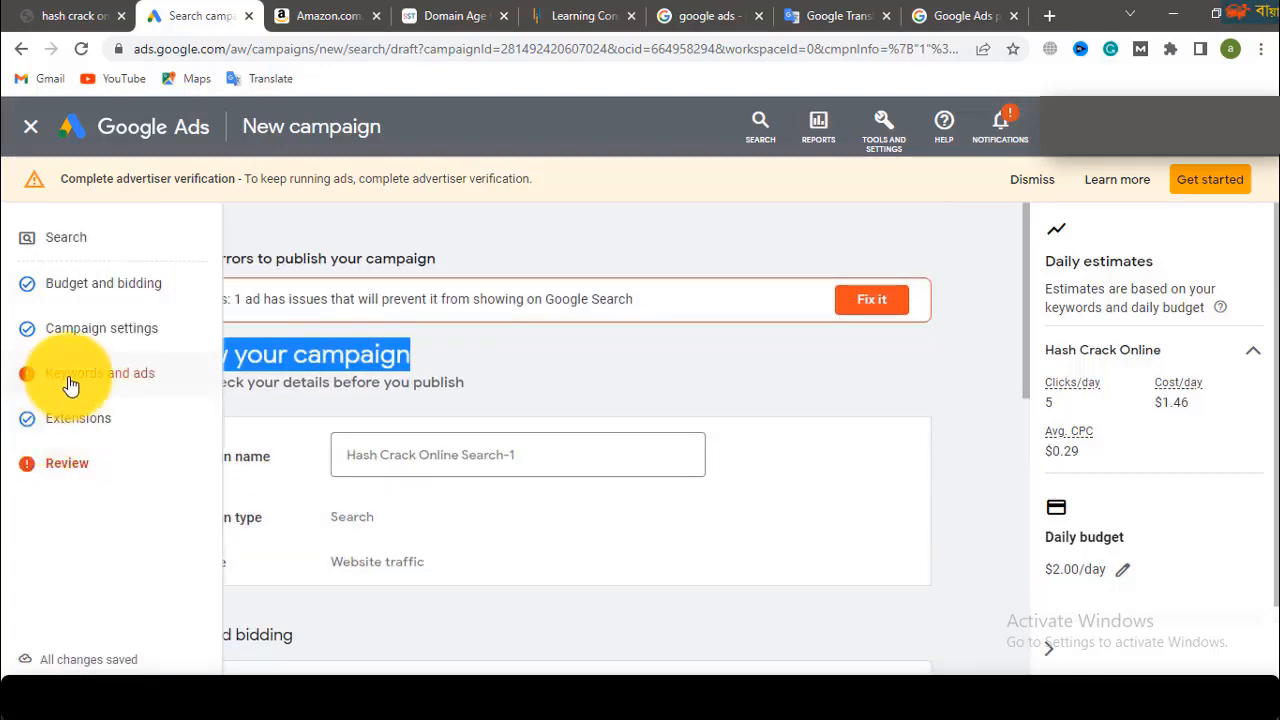
left_click(80, 383)
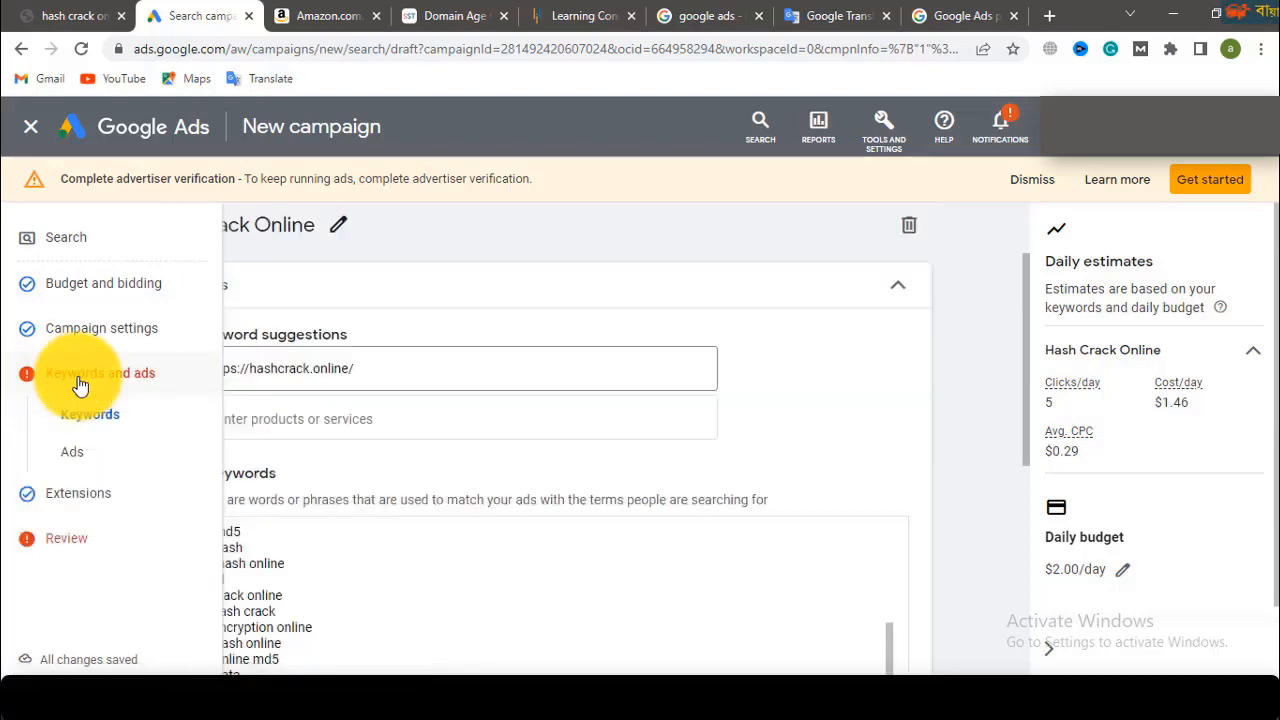
scroll(311, 480, "down", 3)
scroll(311, 480, "down", 2)
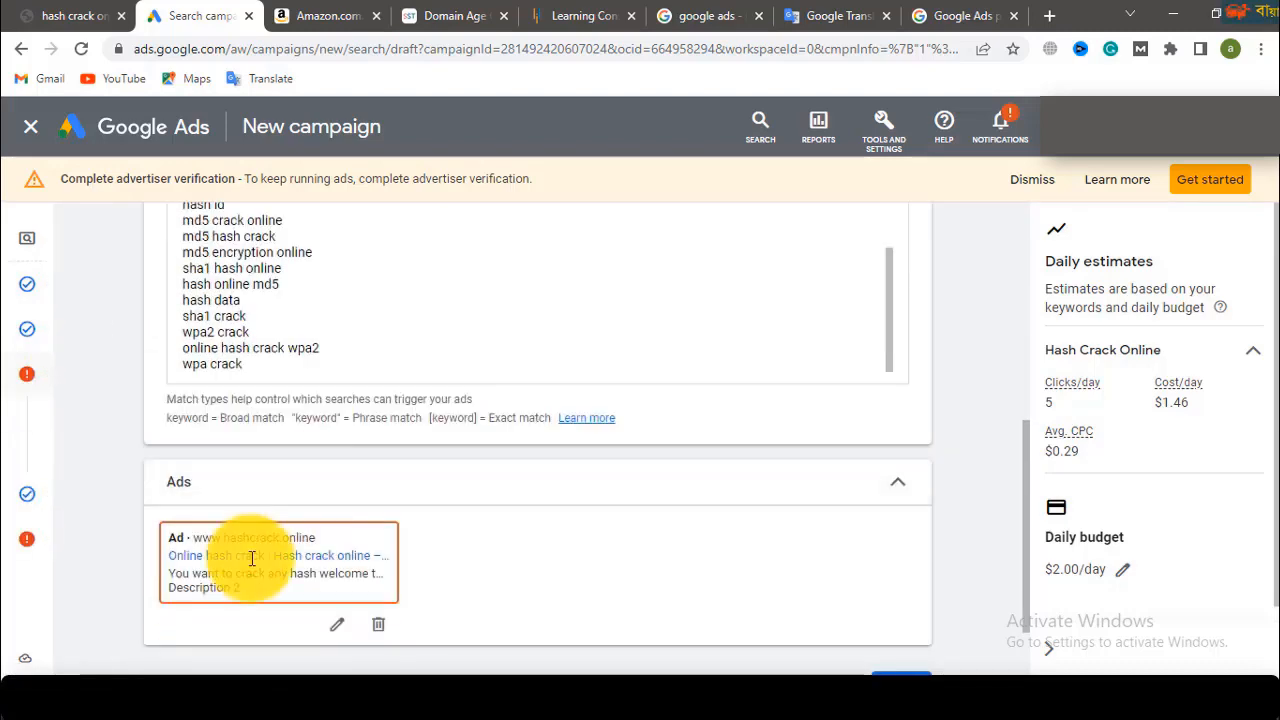
scroll(252, 560, "down", 1)
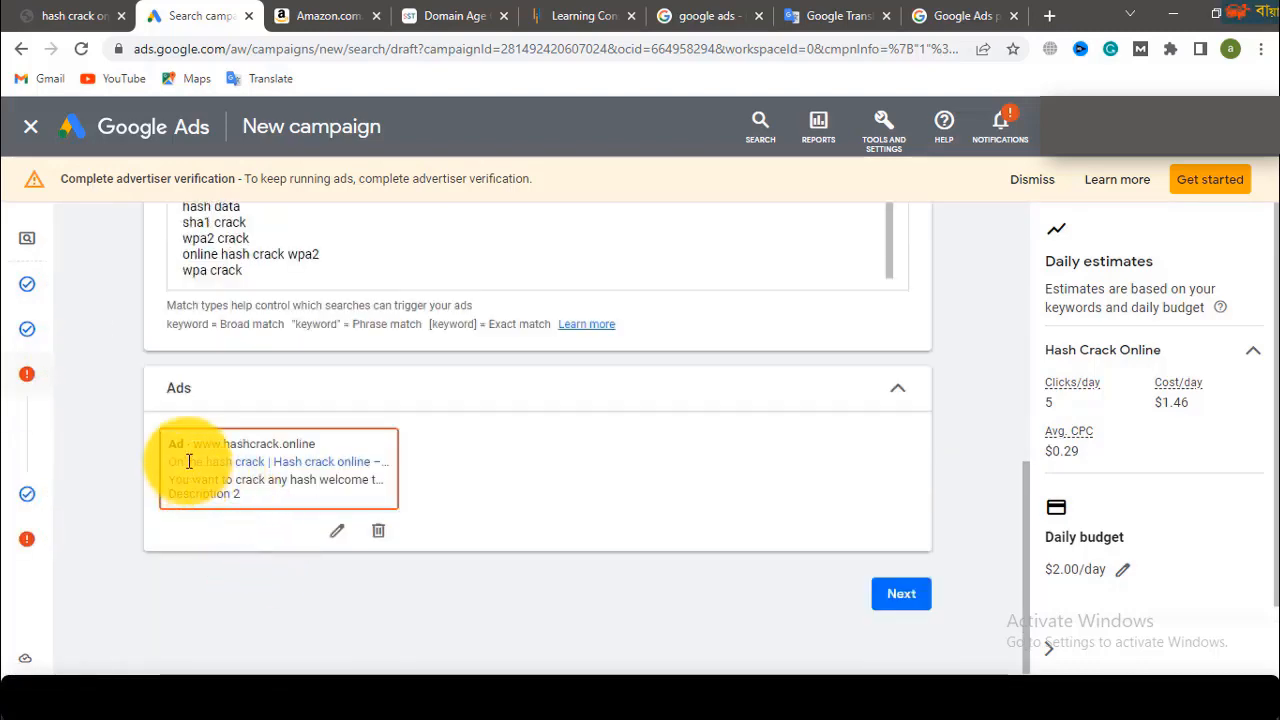
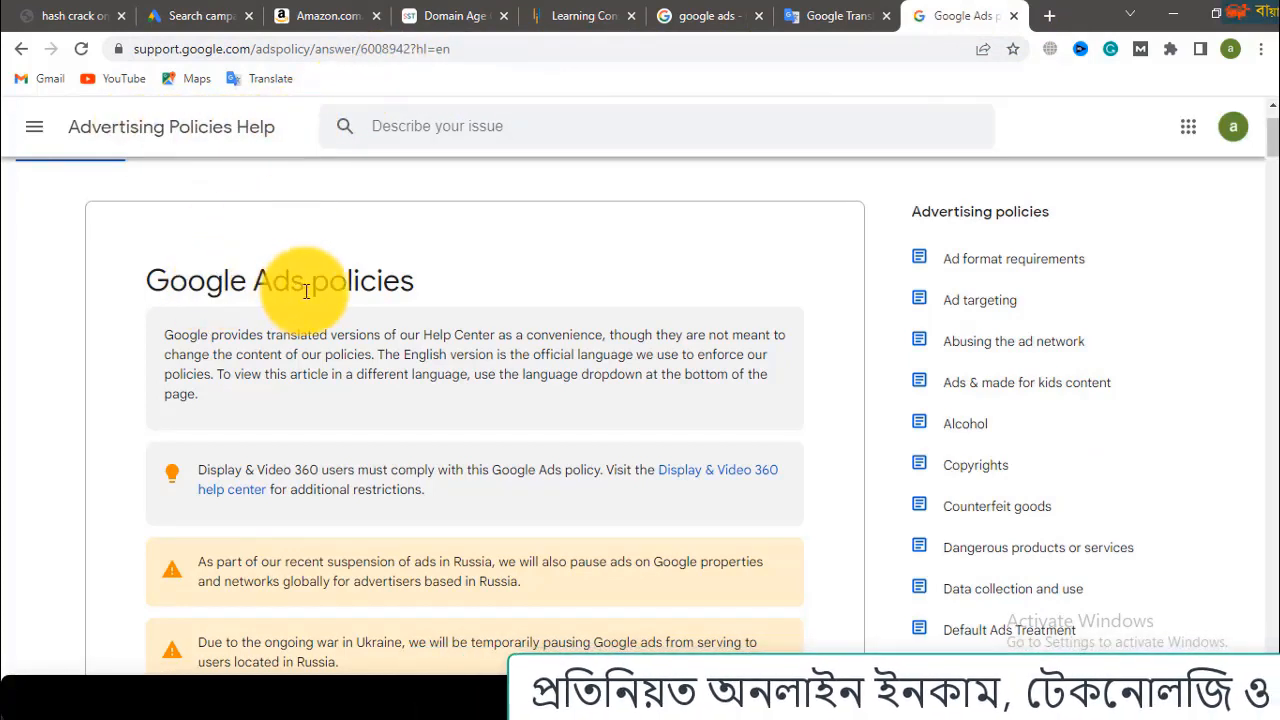
- Read through the Google Ads policies help page, including the policy overview, prohibited content such as enabling dishonest behavior, and data collection and use
left_click_drag(426, 285, 149, 277)
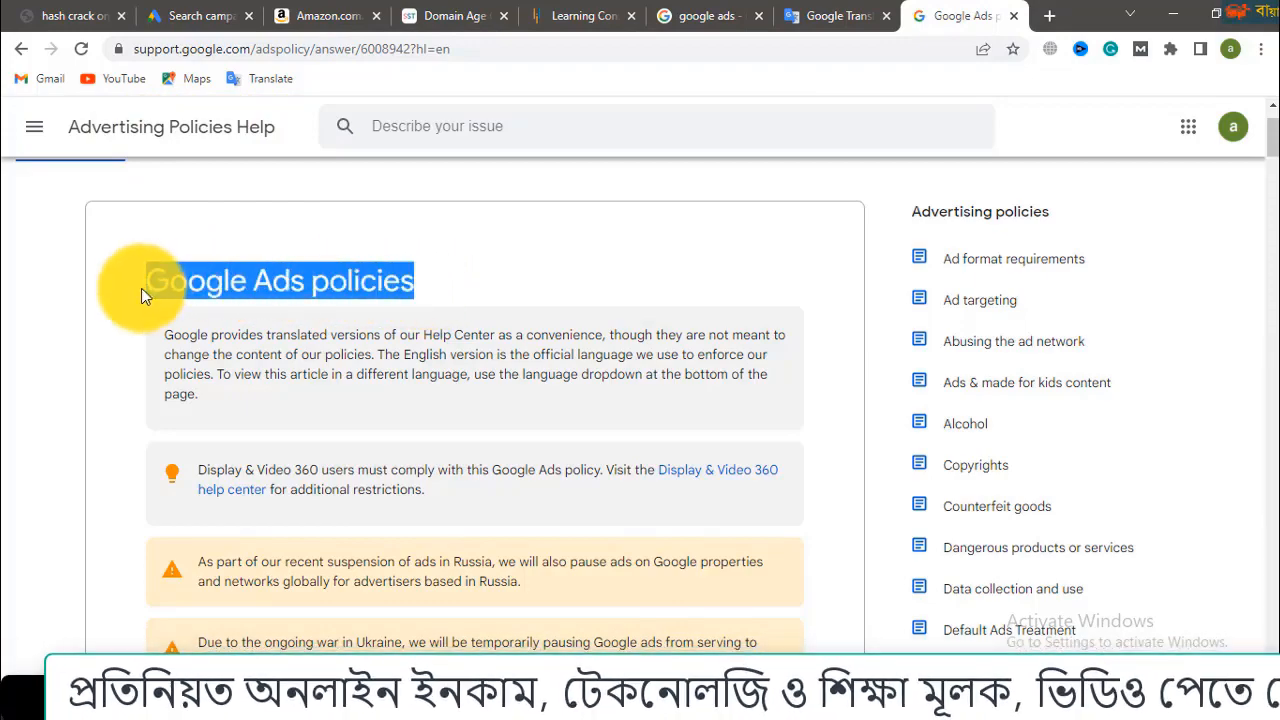
scroll(413, 410, "down", 2)
scroll(410, 405, "down", 7)
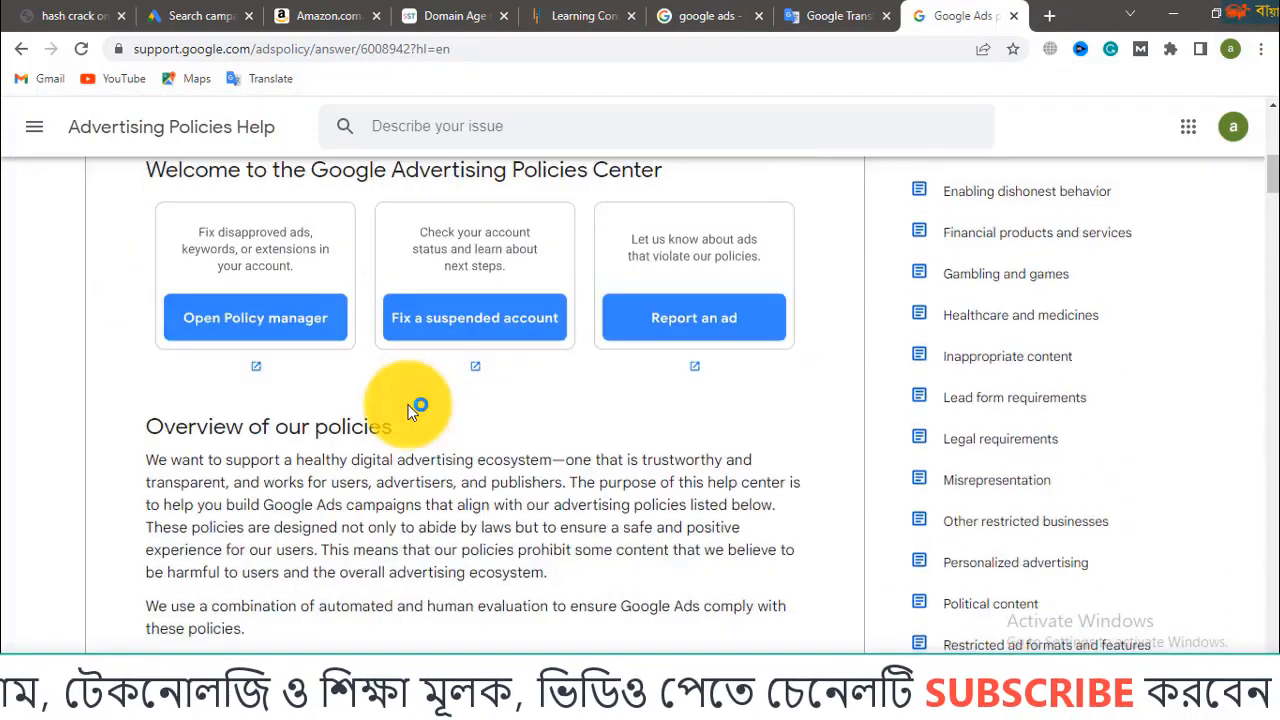
scroll(409, 406, "down", 8)
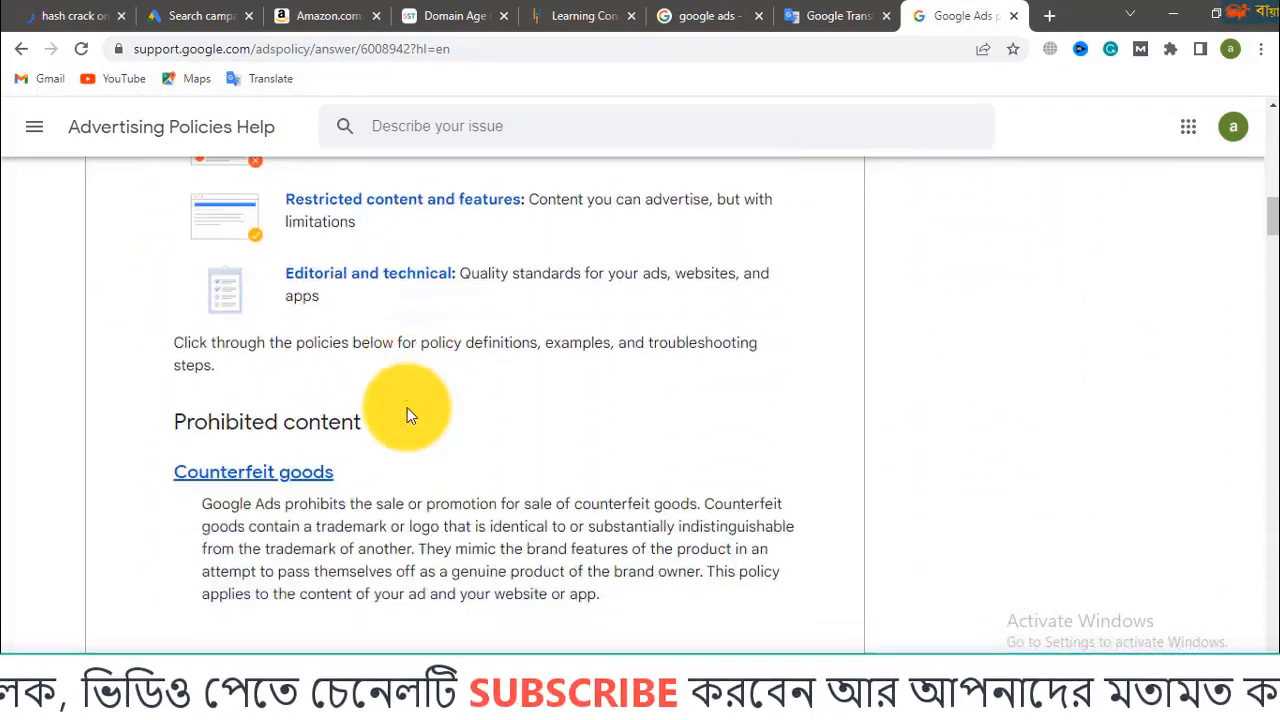
scroll(408, 410, "down", 6)
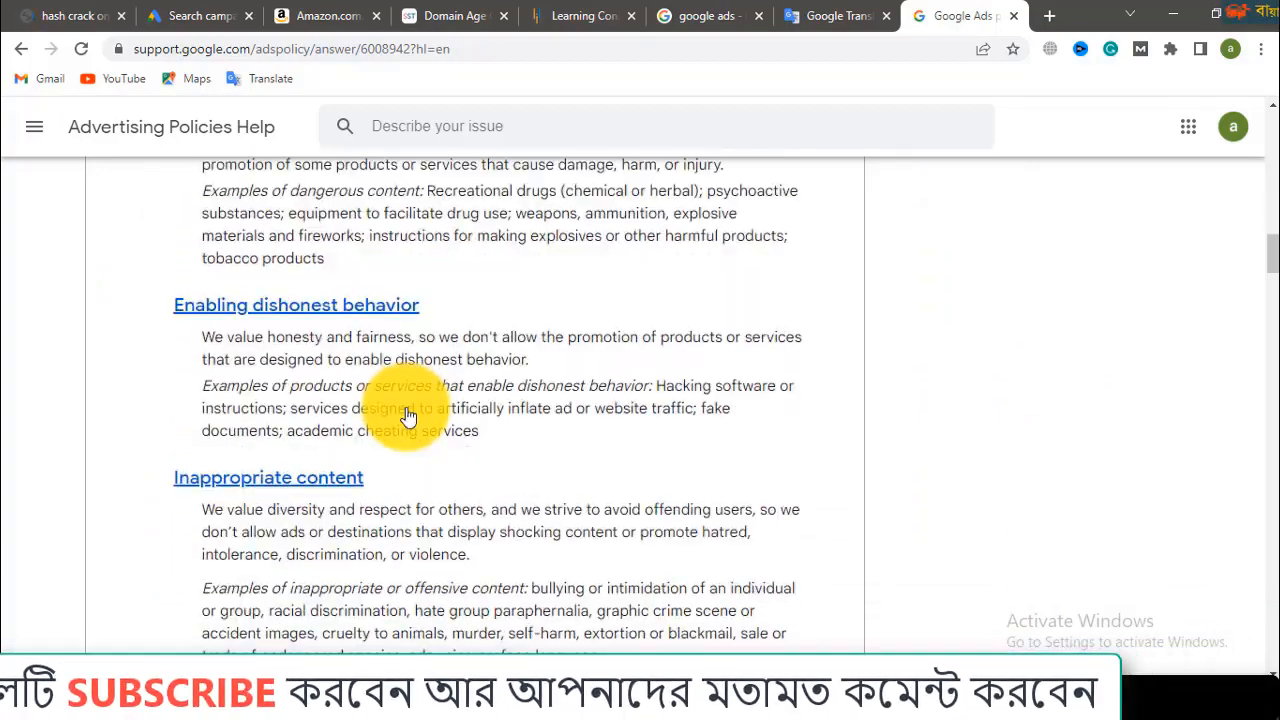
scroll(408, 416, "down", 7)
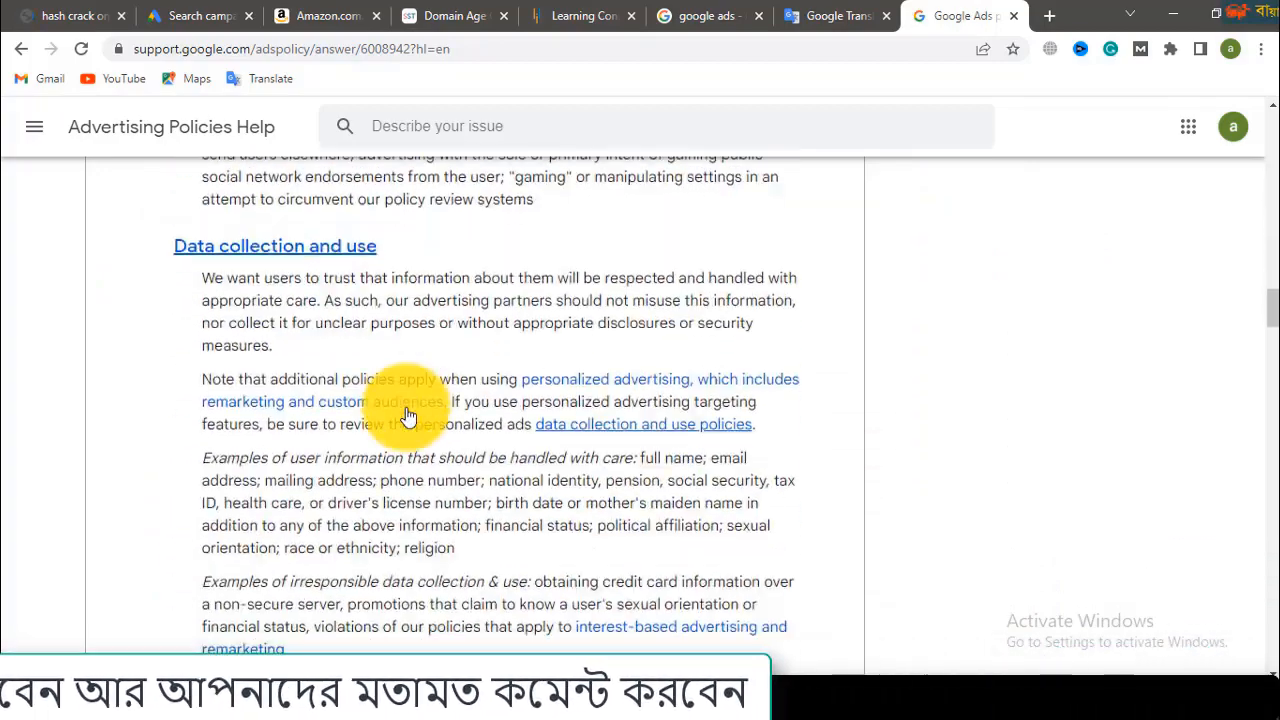
scroll(408, 410, "up", 20)
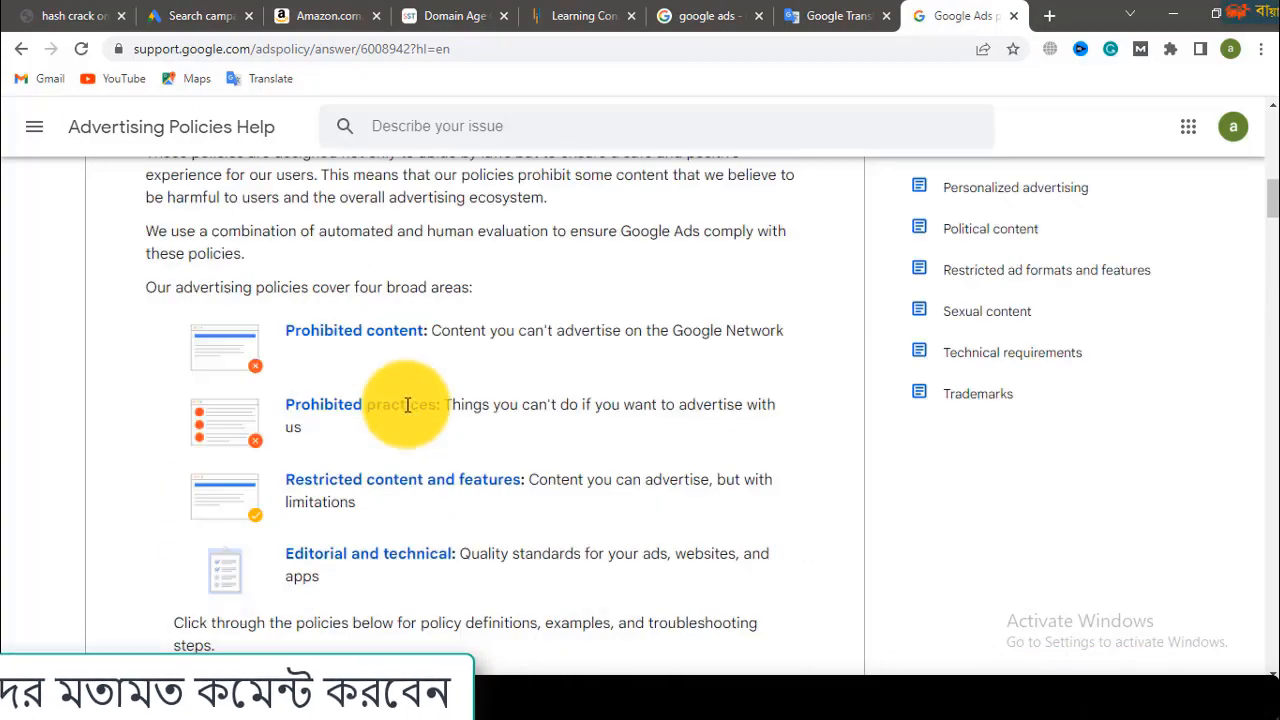
scroll(408, 413, "up", 5)
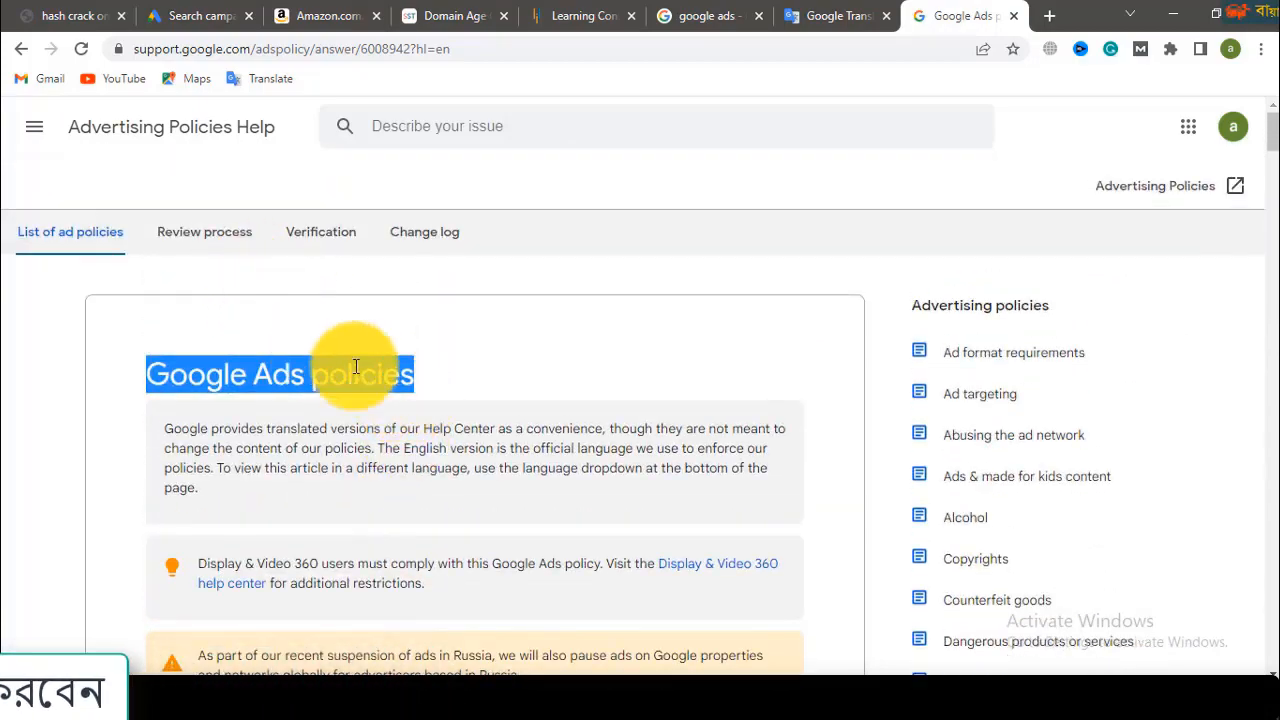
left_click(431, 383)
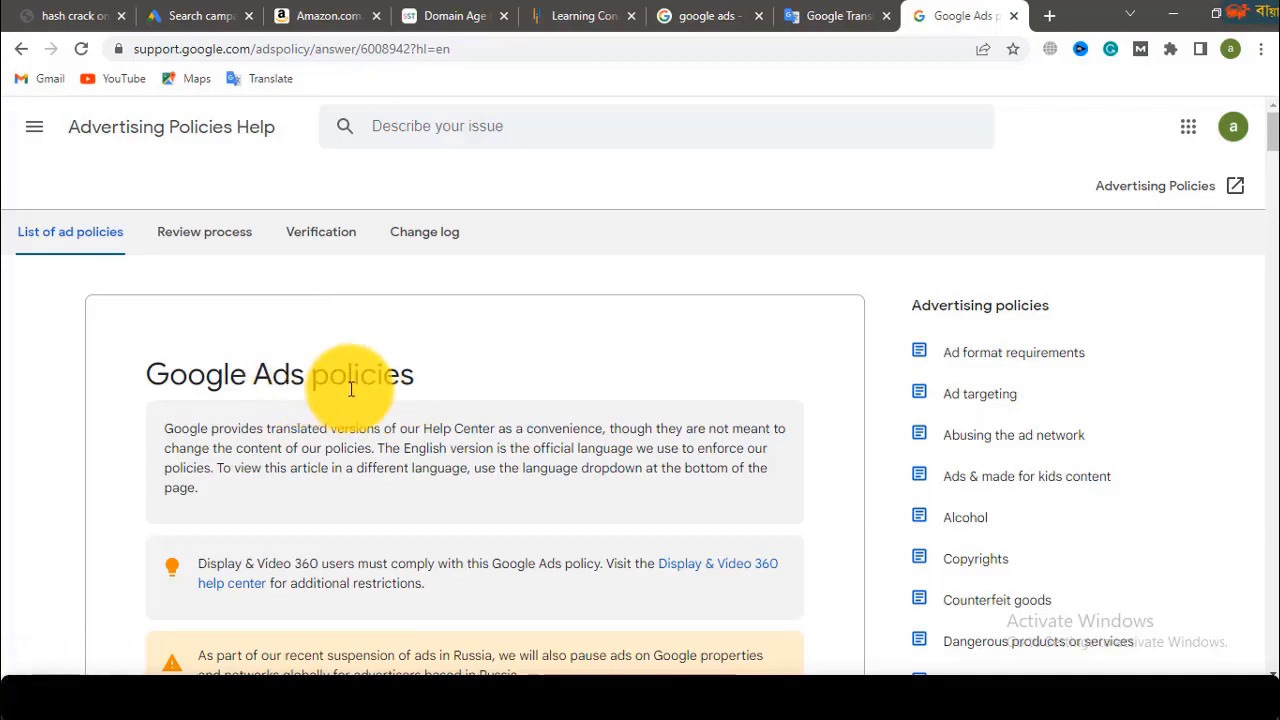
scroll(433, 460, "down", 2)
scroll(433, 455, "down", 4)
scroll(434, 455, "up", 6)
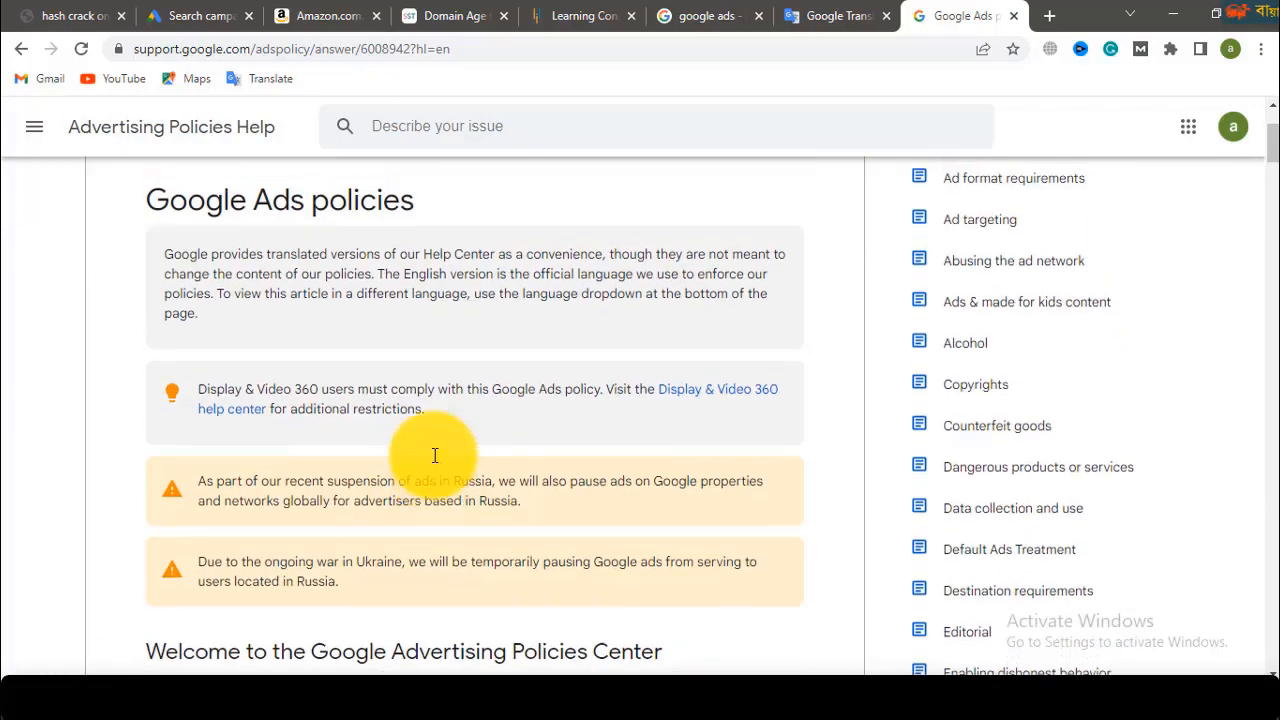